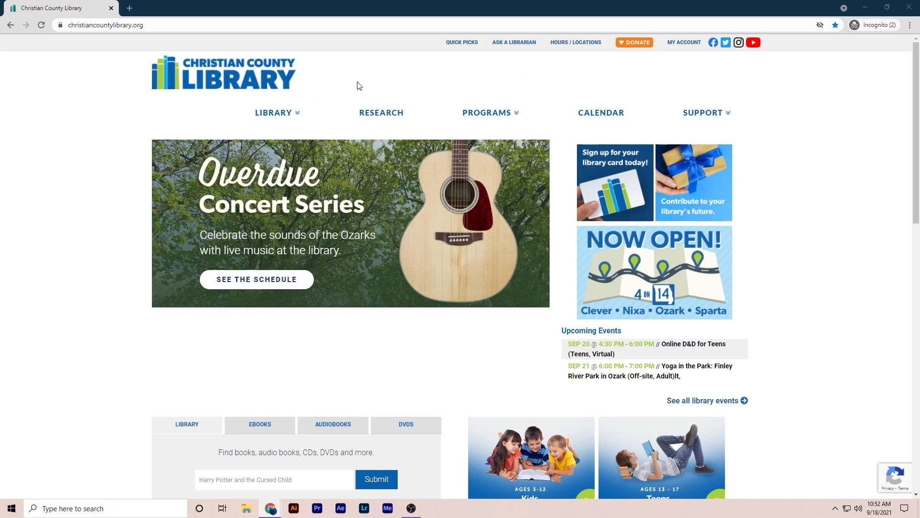
Open Ancestry from the library's research tools, filtered to the Genealogy category
left_click(389, 122)
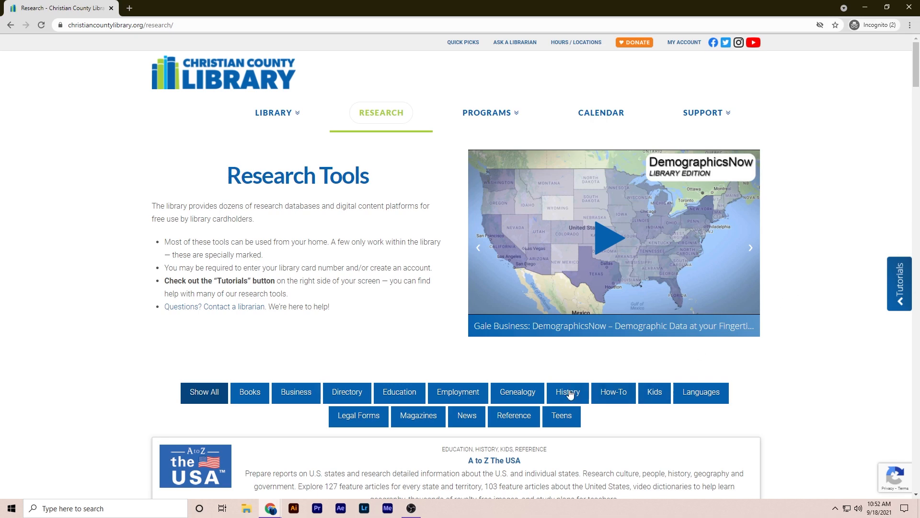
left_click(533, 396)
scroll(740, 365, "down", 3)
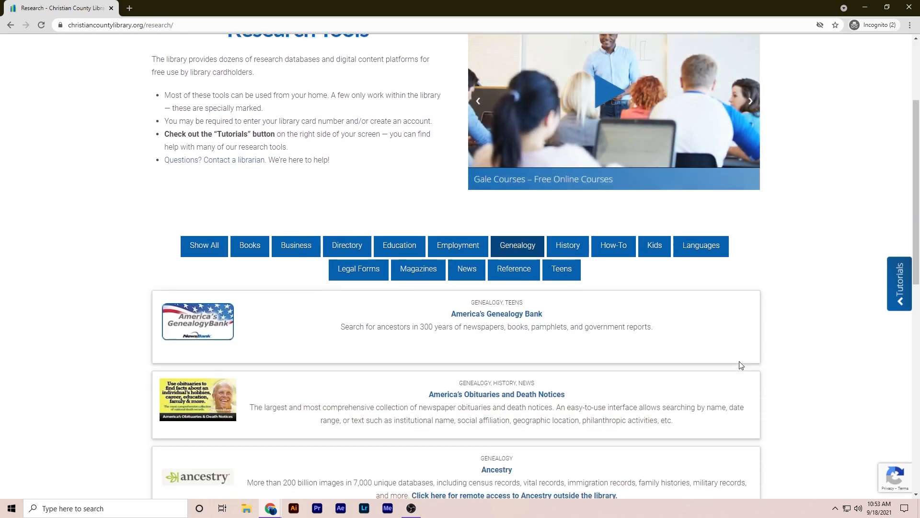
scroll(741, 365, "down", 4)
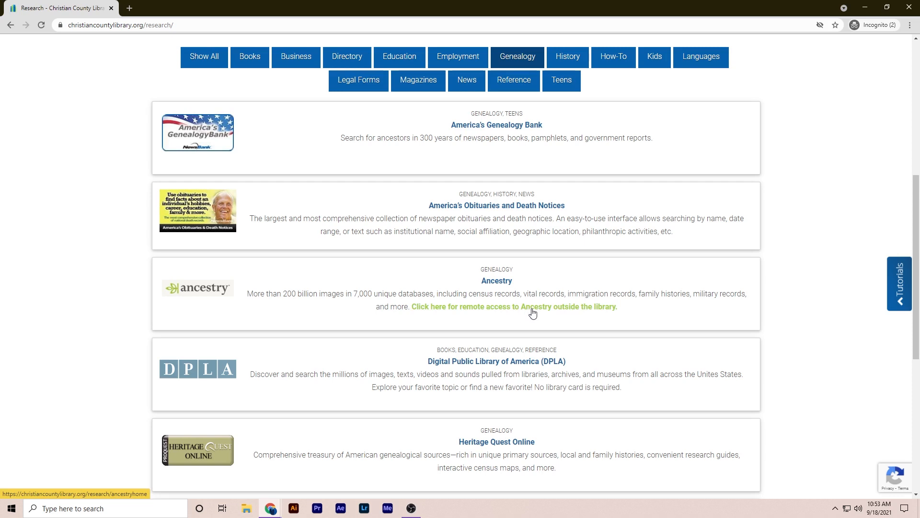
left_click(501, 286)
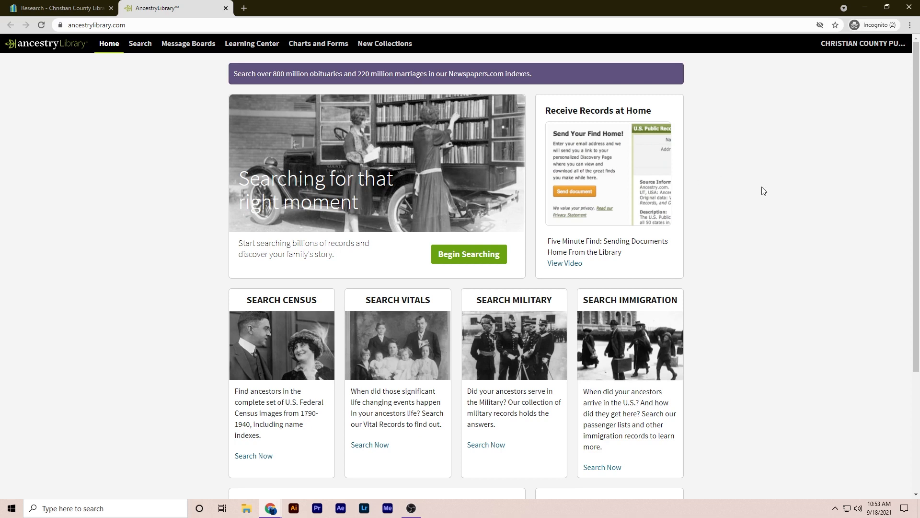
Look over the home page's record searches, Quick Links and US Census Records, and open the Message Boards
scroll(749, 208, "down", 1)
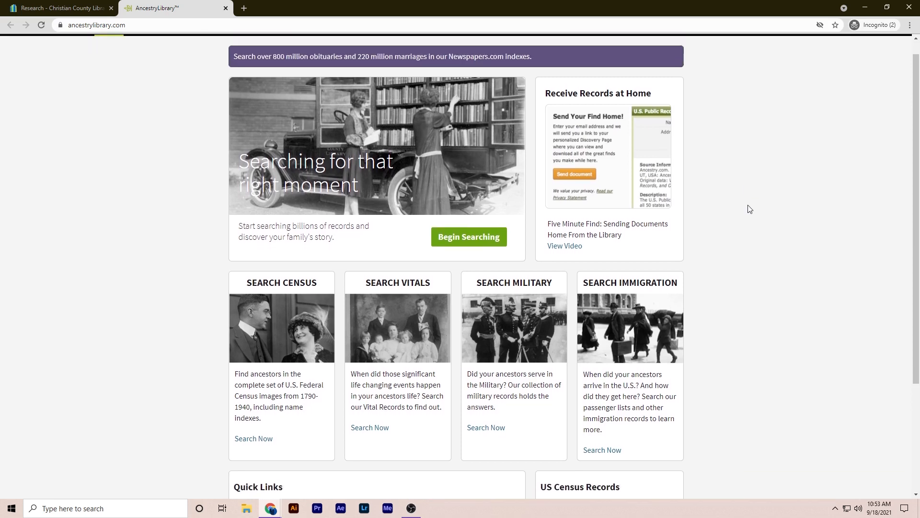
scroll(749, 208, "up", 1)
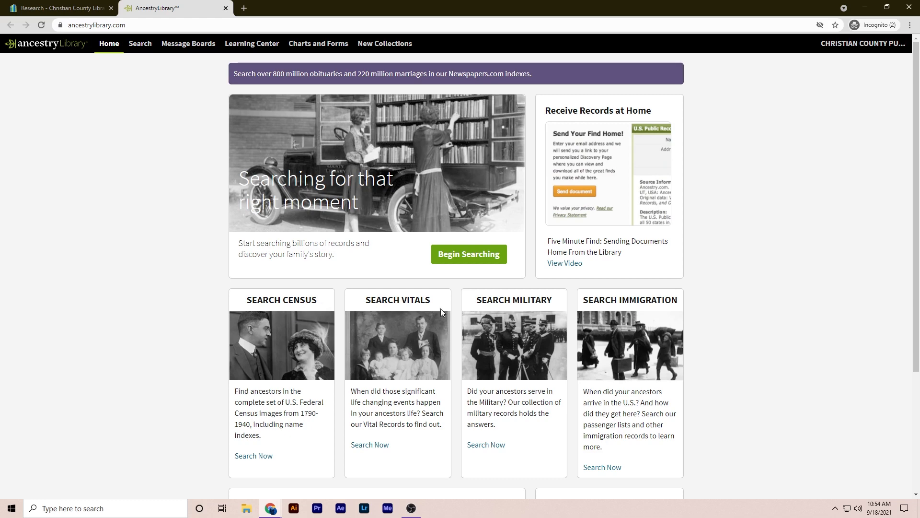
scroll(702, 304, "down", 1)
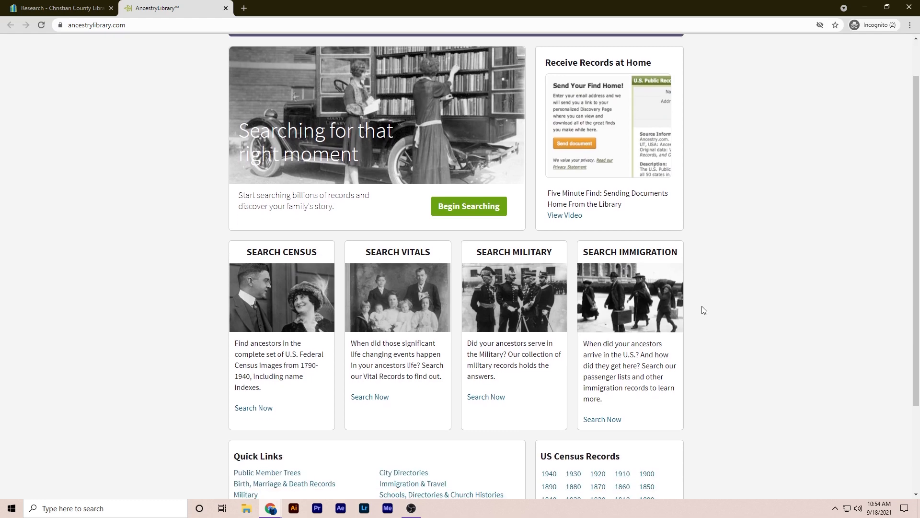
scroll(703, 305, "down", 3)
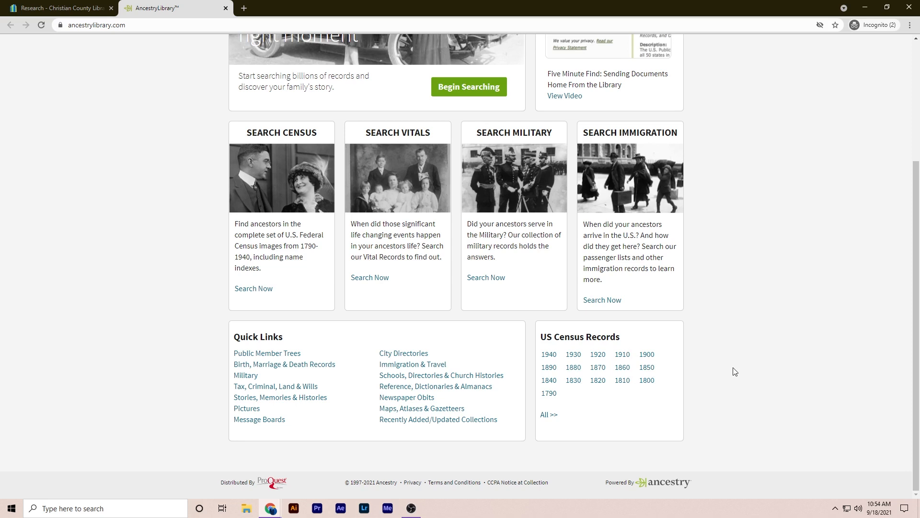
scroll(733, 371, "up", 1)
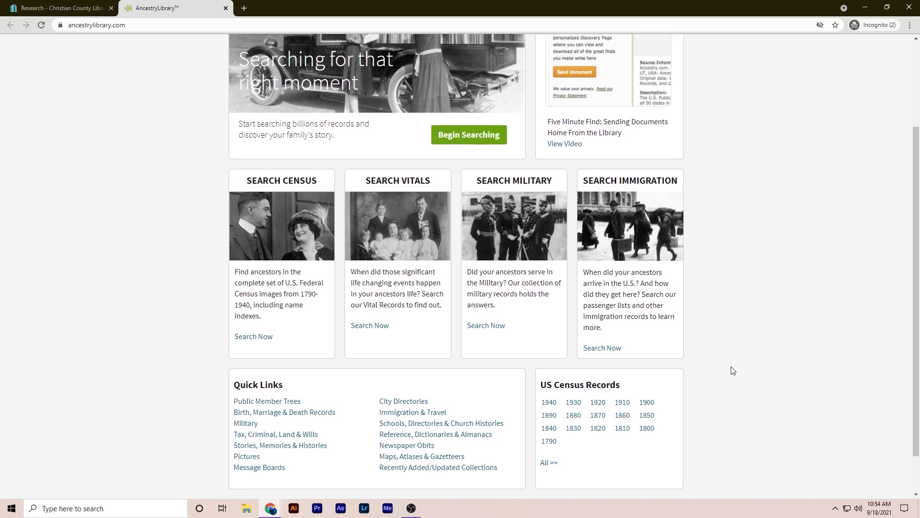
scroll(731, 370, "up", 3)
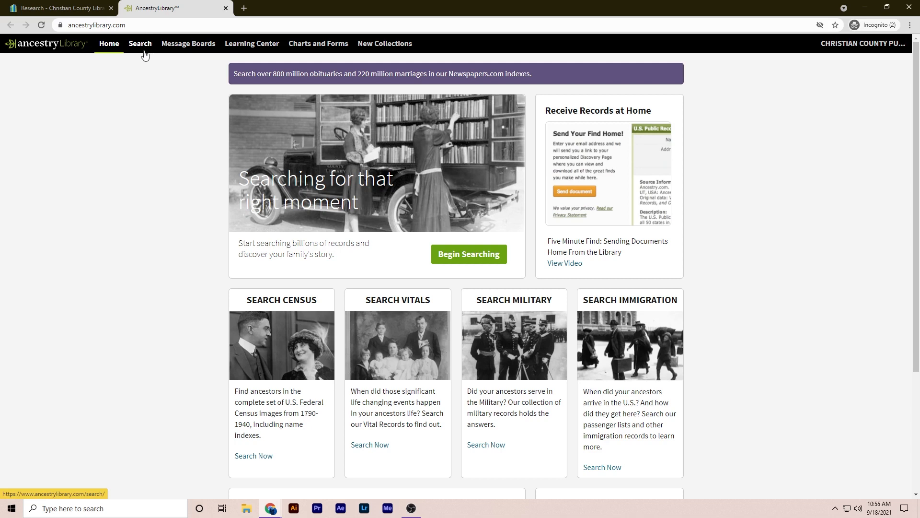
left_click(196, 50)
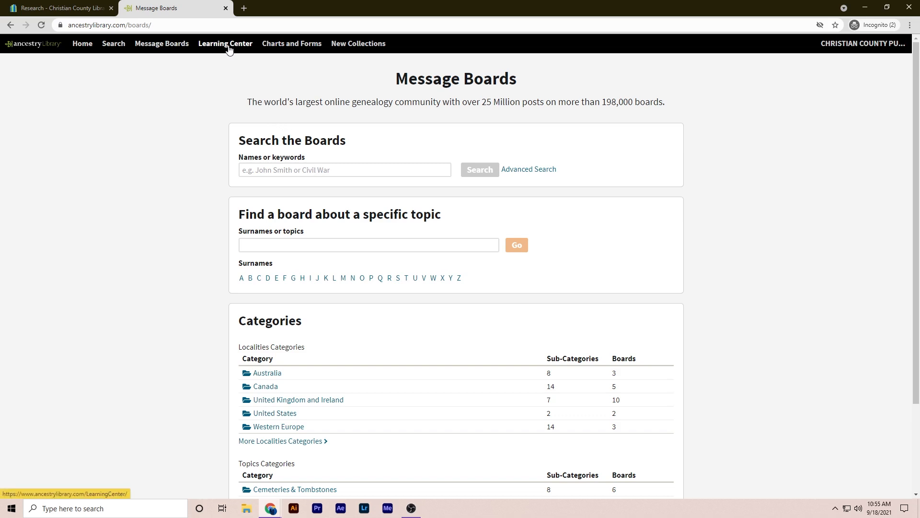
Open the Learning Center and review all the Research Aids topics, from Getting Started to Ethnic
left_click(229, 48)
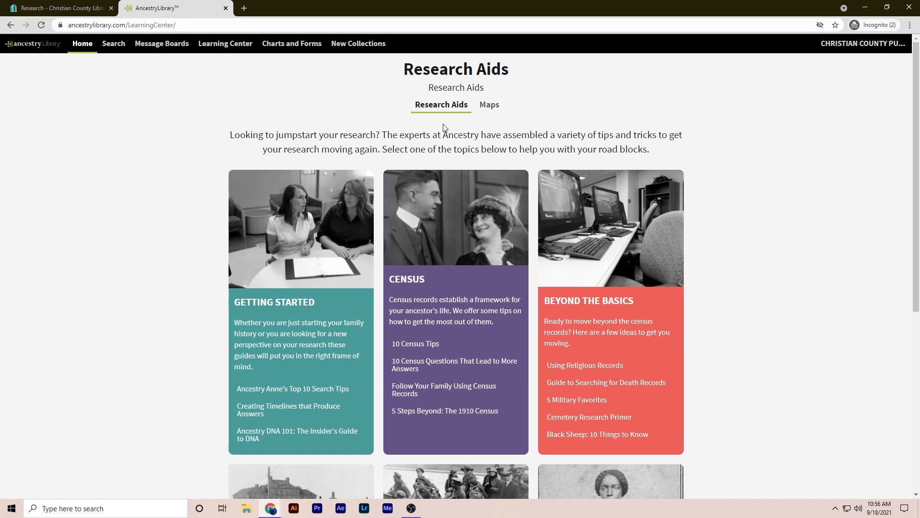
scroll(743, 232, "down", 1)
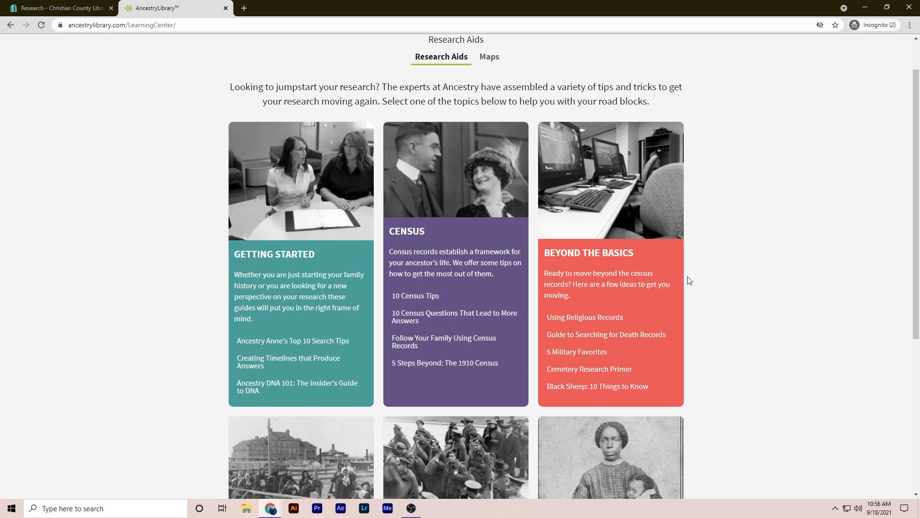
scroll(690, 279, "down", 5)
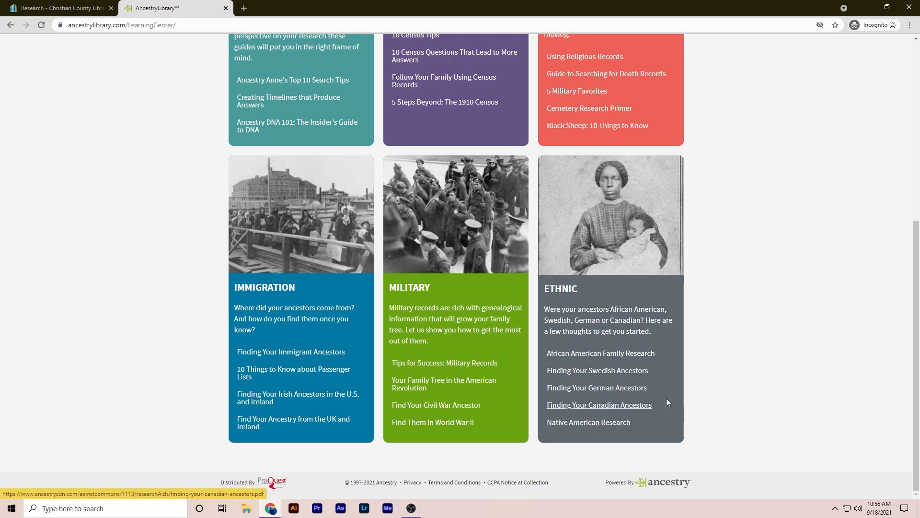
scroll(713, 384, "up", 4)
scroll(707, 377, "up", 2)
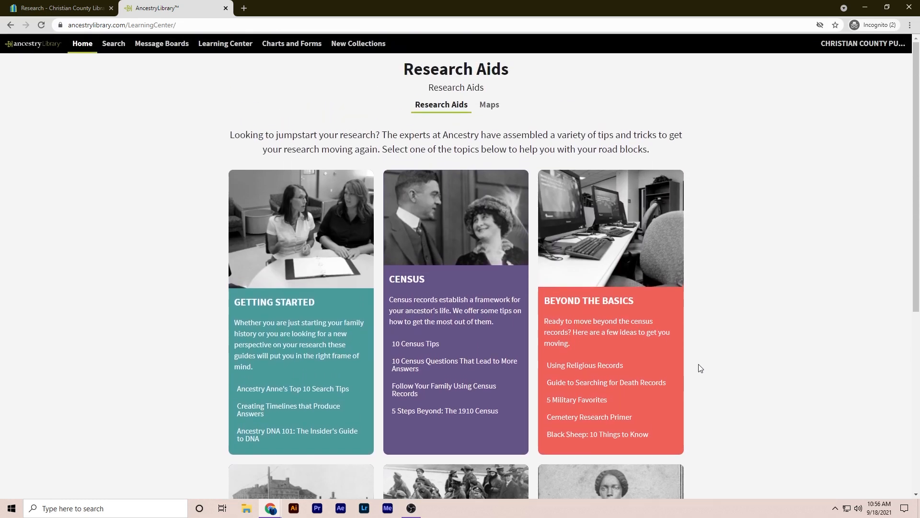
Open Missouri from the Learning Center's U.S. state maps and examine its county map
left_click(495, 112)
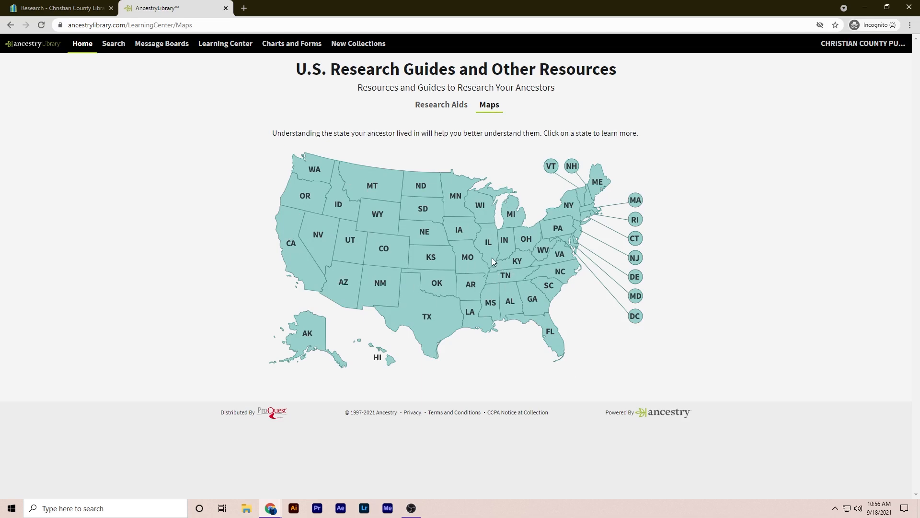
left_click(472, 263)
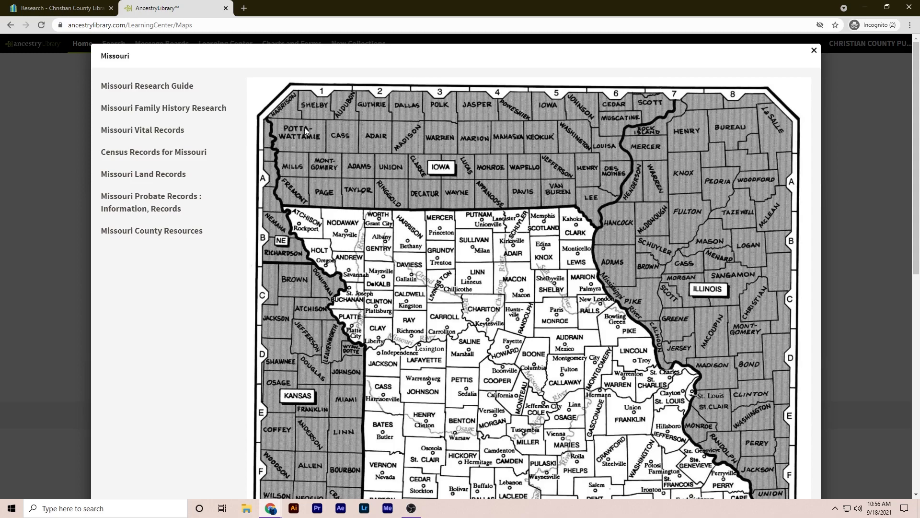
scroll(580, 220, "down", 2)
scroll(580, 219, "down", 6)
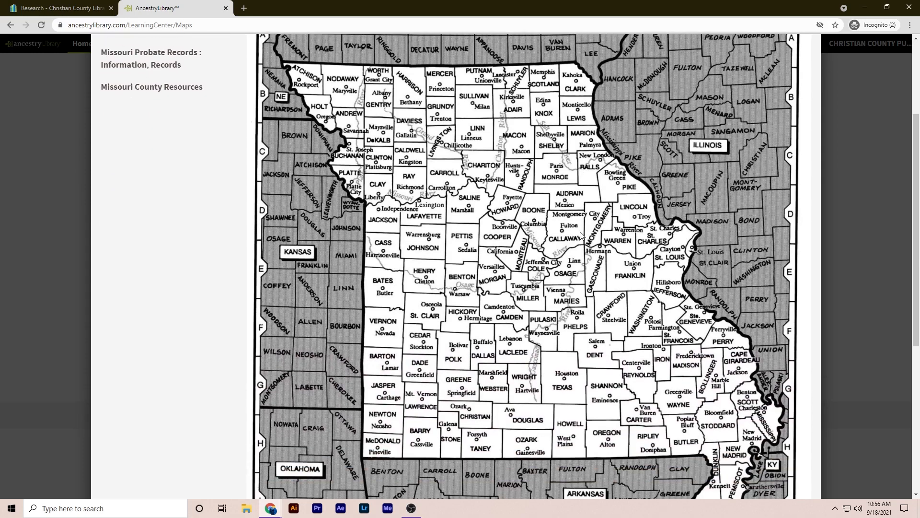
scroll(563, 230, "up", 8)
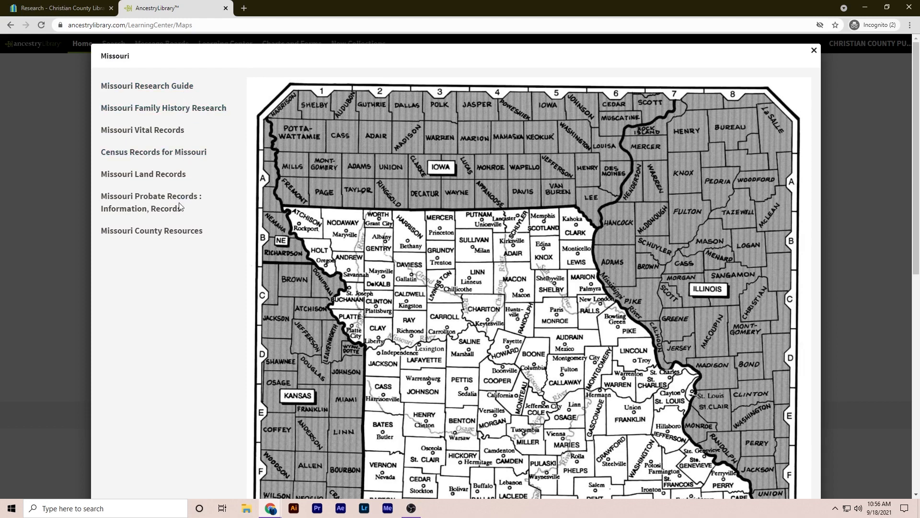
View the Missouri Research Guide, and close both the guide and the Missouri county map
left_click(159, 89)
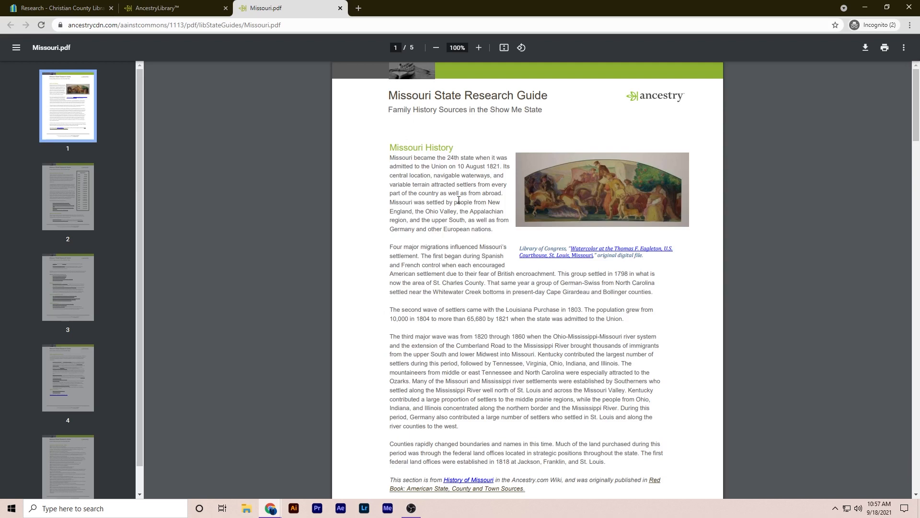
left_click(197, 16)
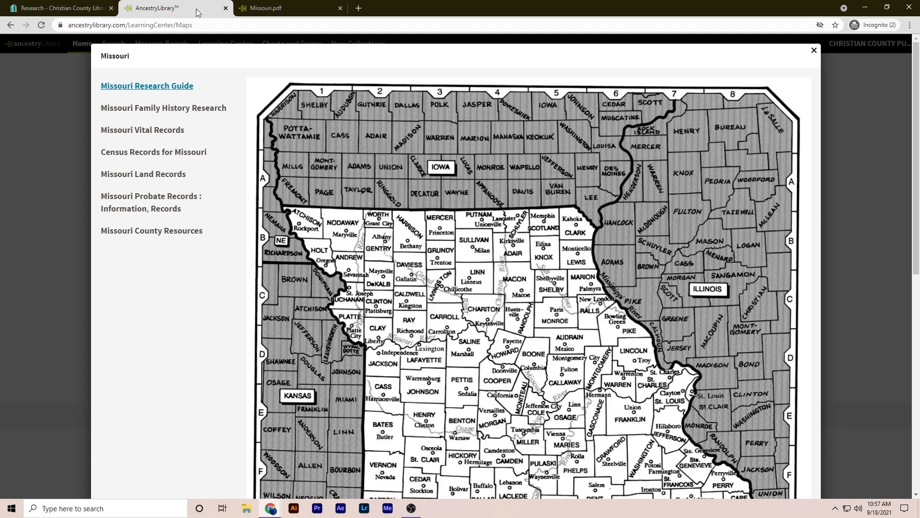
left_click(278, 8)
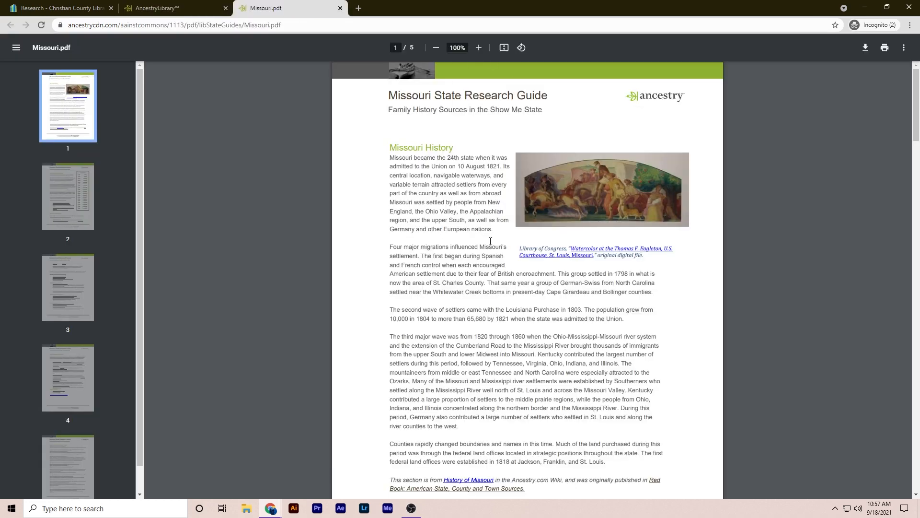
left_click(172, 9)
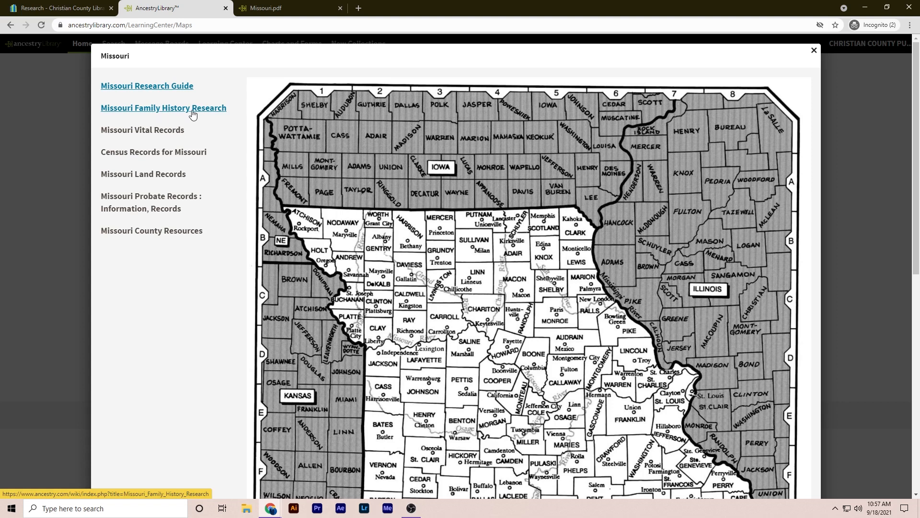
left_click(136, 174)
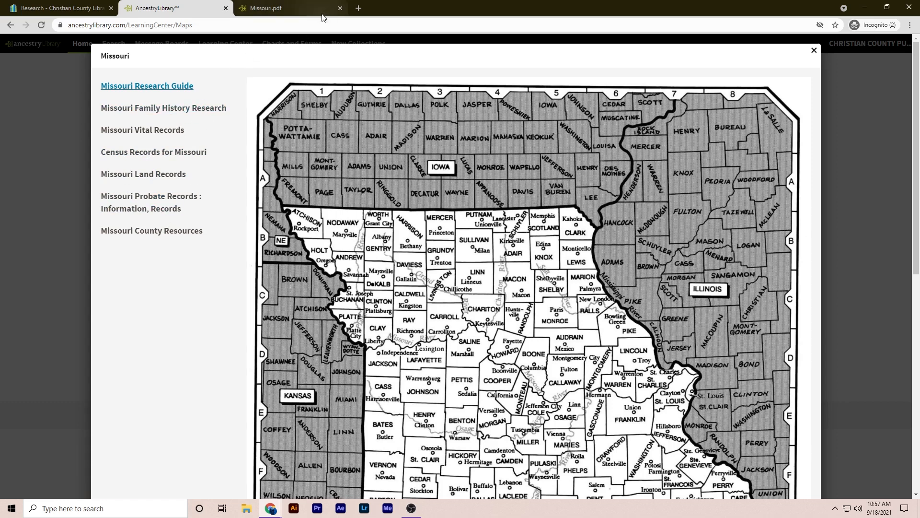
left_click(340, 9)
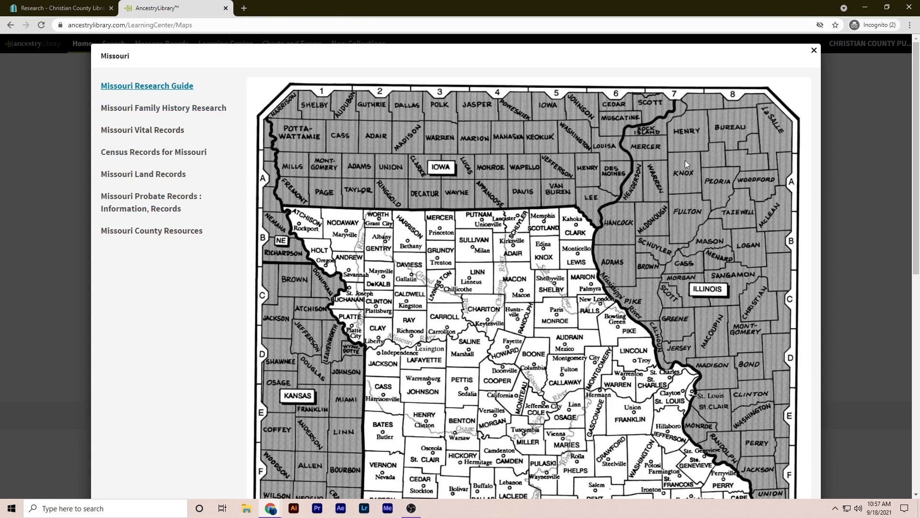
left_click(814, 50)
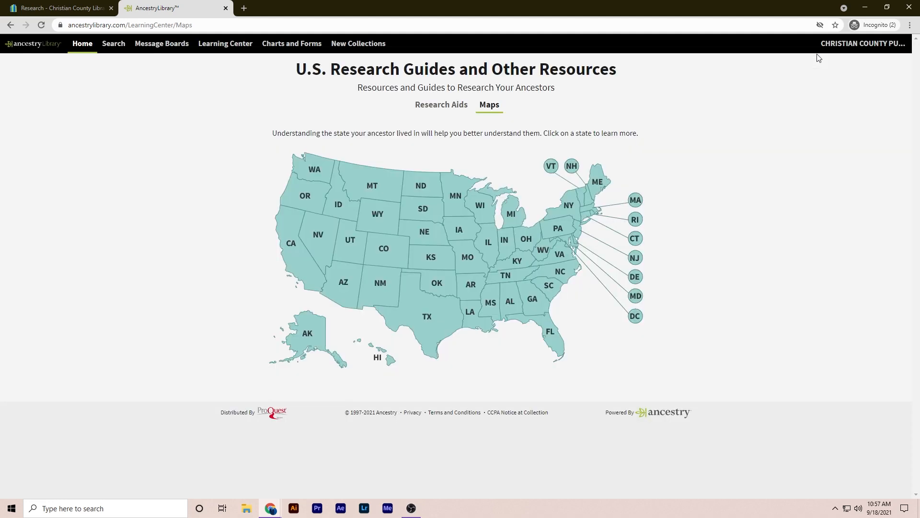
In Charts and Forms, view the Ancestral Chart and Research Calendar forms, closing each one after viewing
left_click(291, 44)
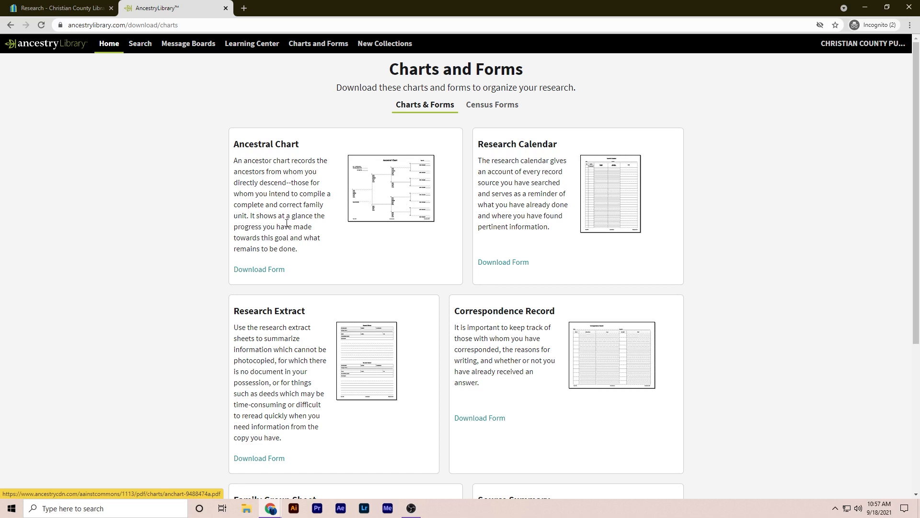
left_click(266, 270)
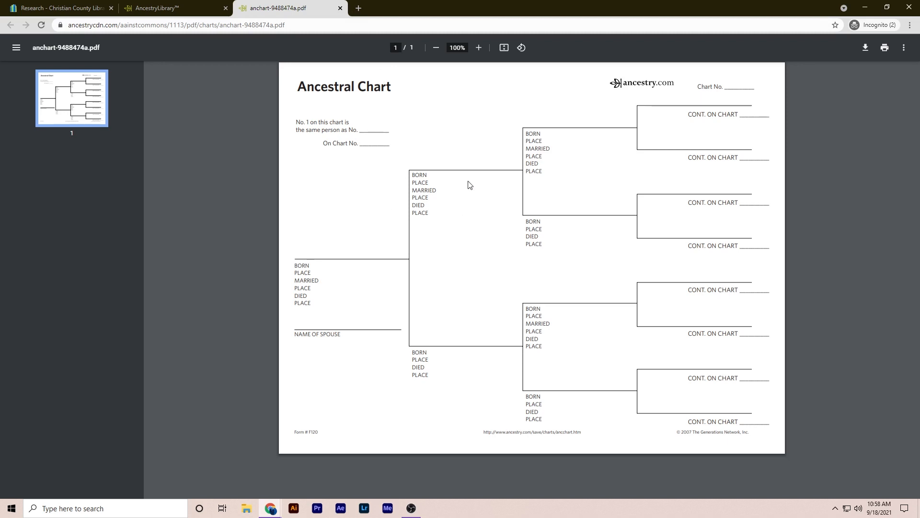
left_click(340, 8)
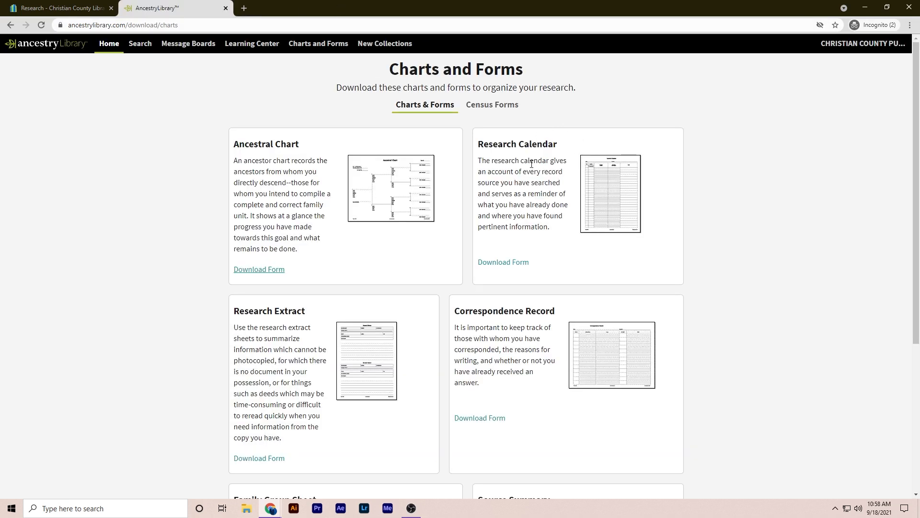
left_click(527, 262)
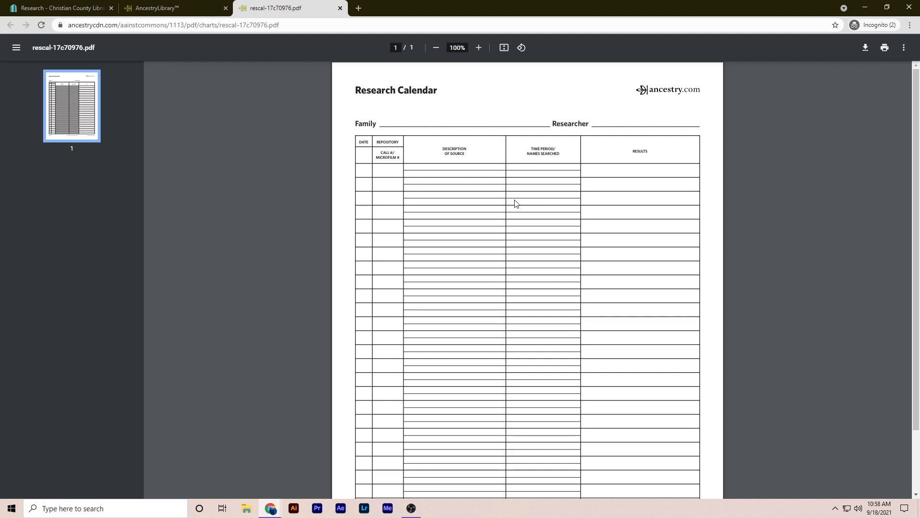
left_click(341, 12)
View and close the Research Extract form, and open the Correspondence Record form
scroll(381, 149, "down", 3)
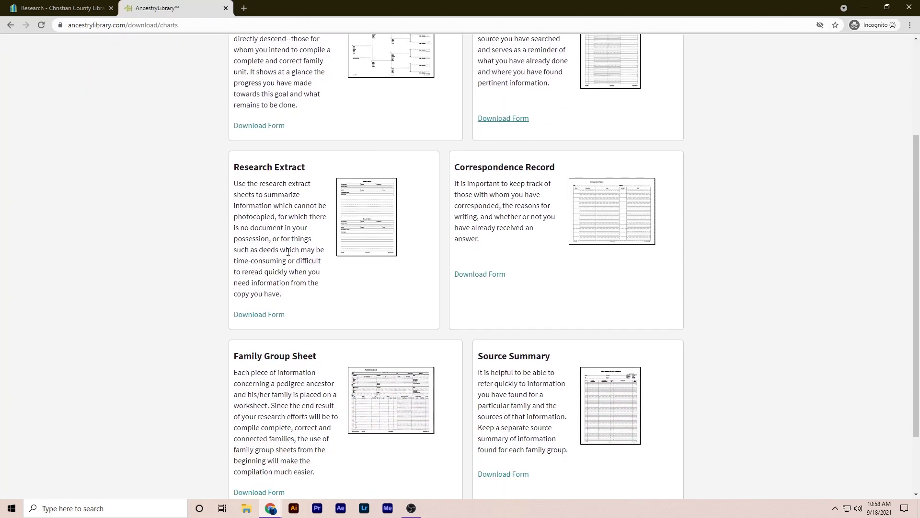
left_click(276, 318)
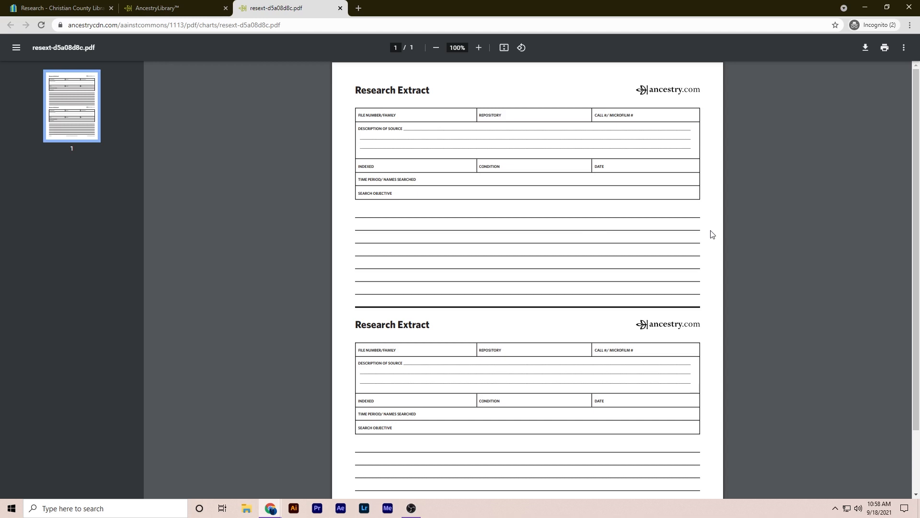
left_click(206, 8)
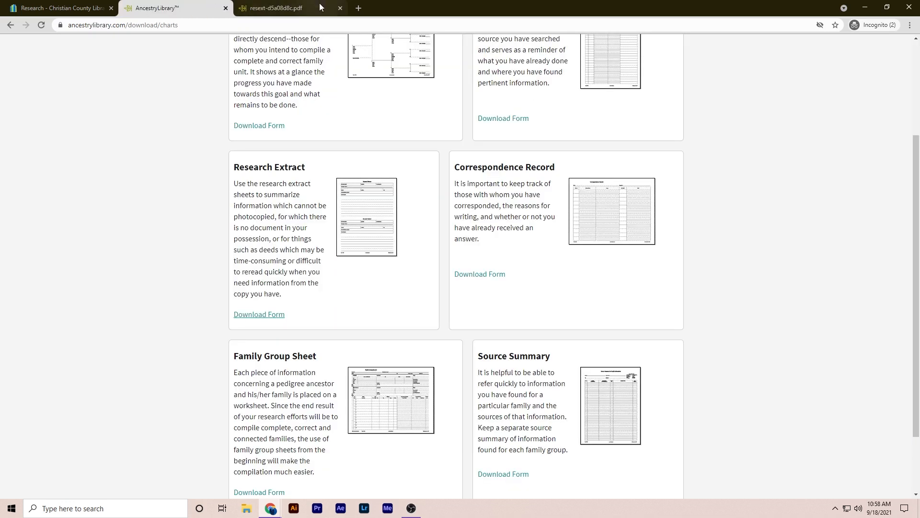
left_click(340, 8)
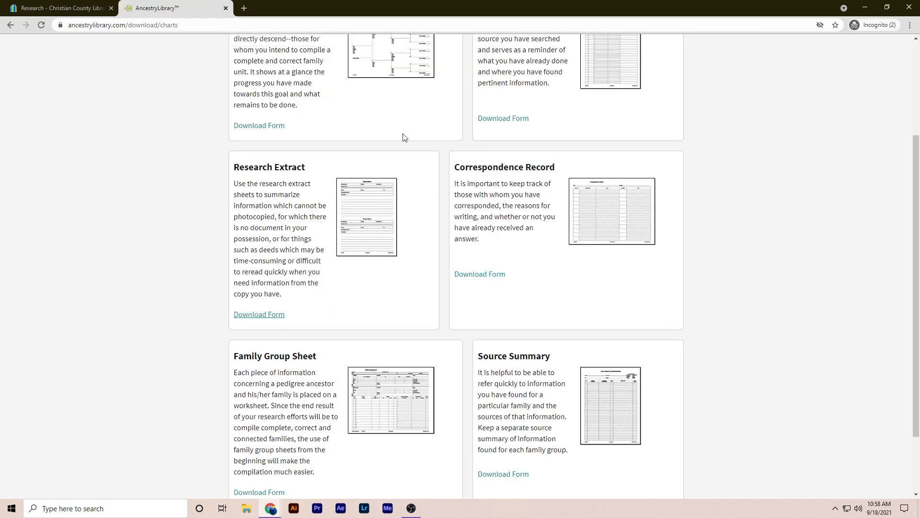
left_click(473, 274)
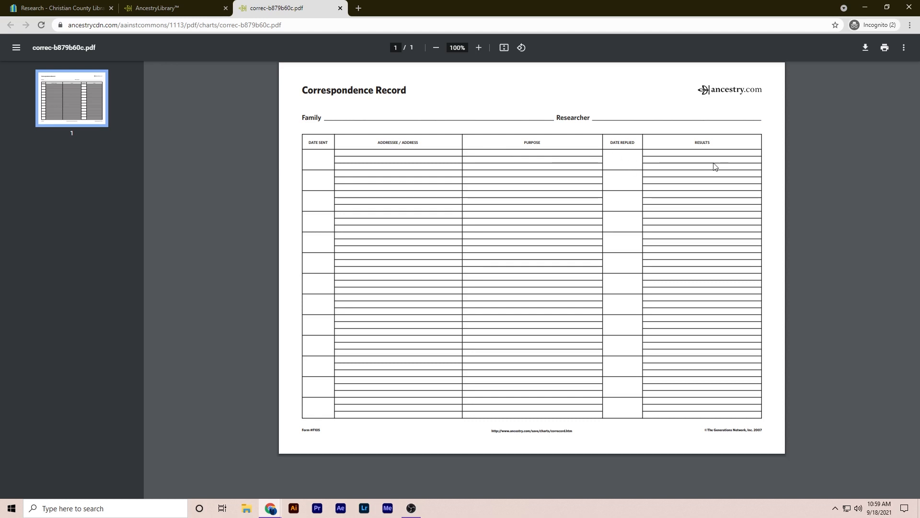
Close the Correspondence Record, then view and close the Family Group Sheet form
left_click(340, 8)
scroll(823, 333, "down", 2)
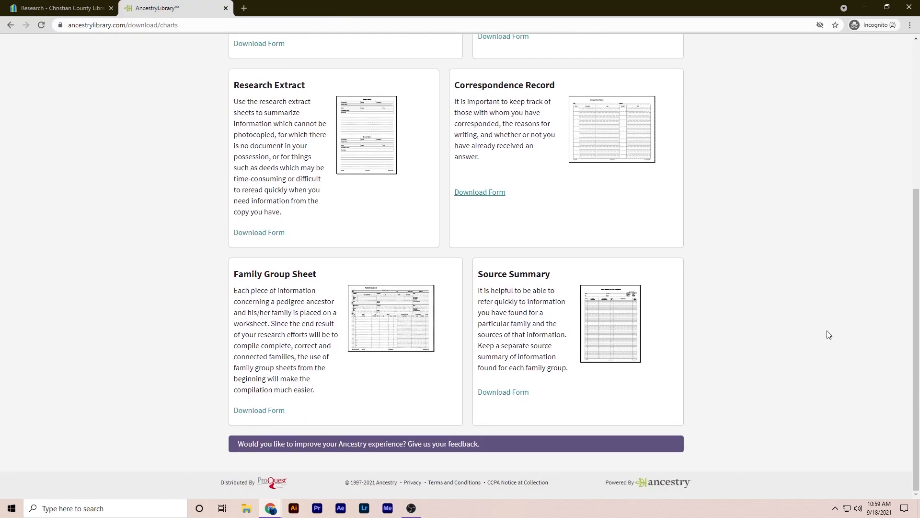
left_click(263, 411)
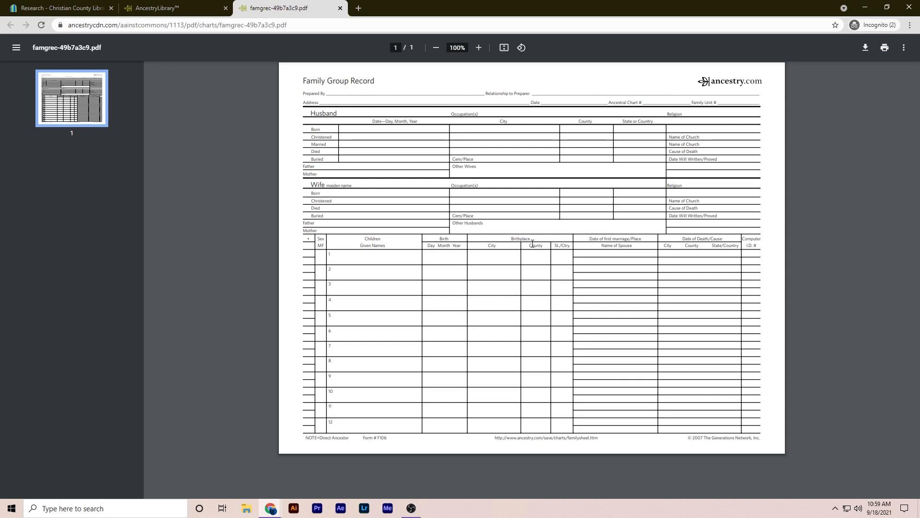
left_click(341, 8)
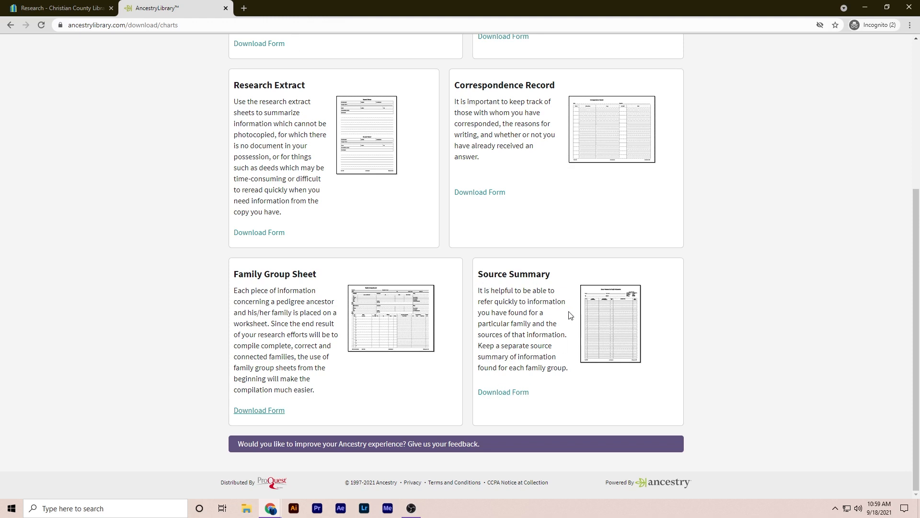
View the Source Summary form and close it to return to Charts and Forms
left_click(517, 394)
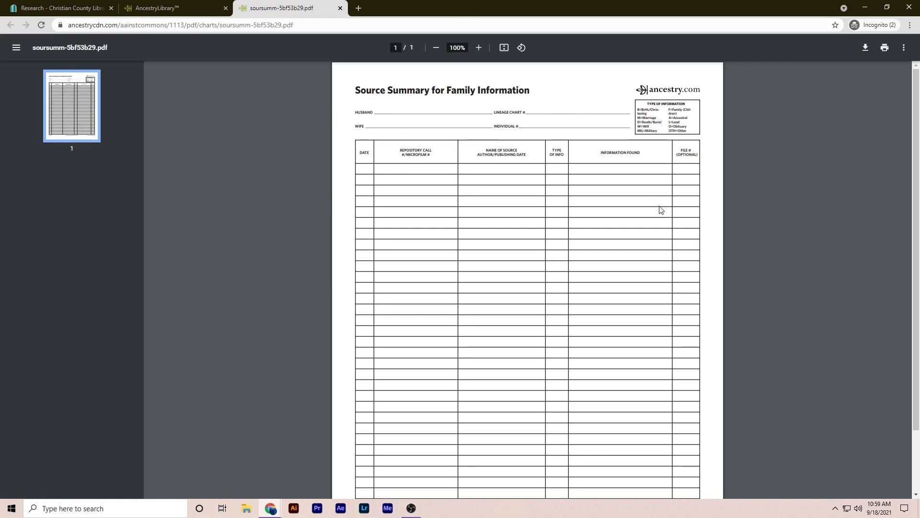
left_click(173, 7)
scroll(551, 256, "up", 5)
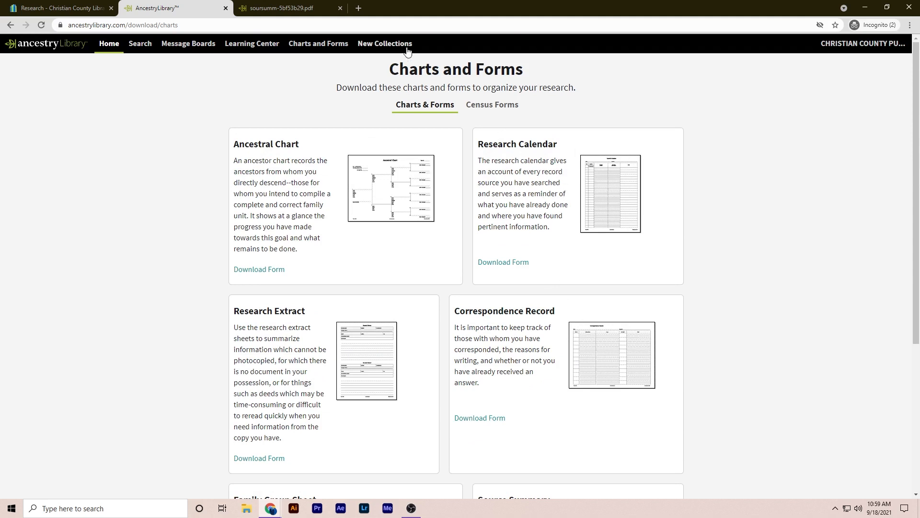
left_click(340, 9)
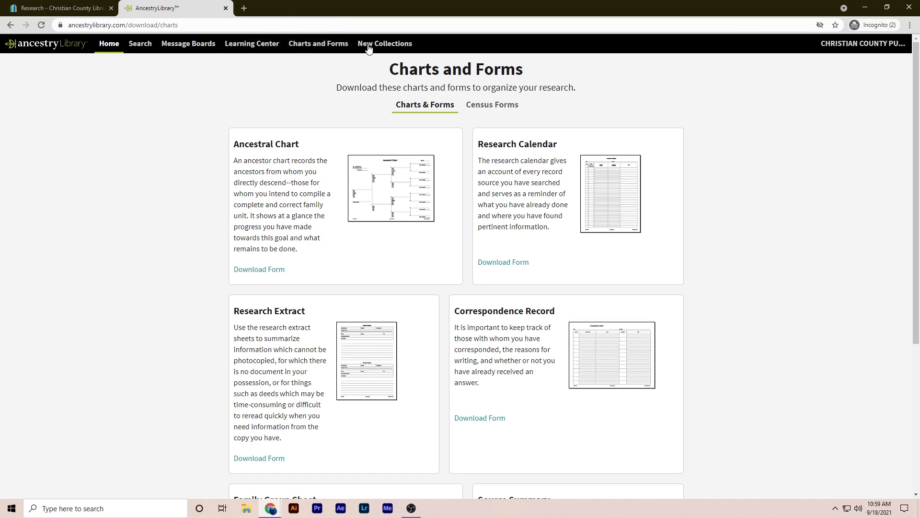
Open the Census Forms page and look through the US, UK and Canadian census form lists
left_click(510, 110)
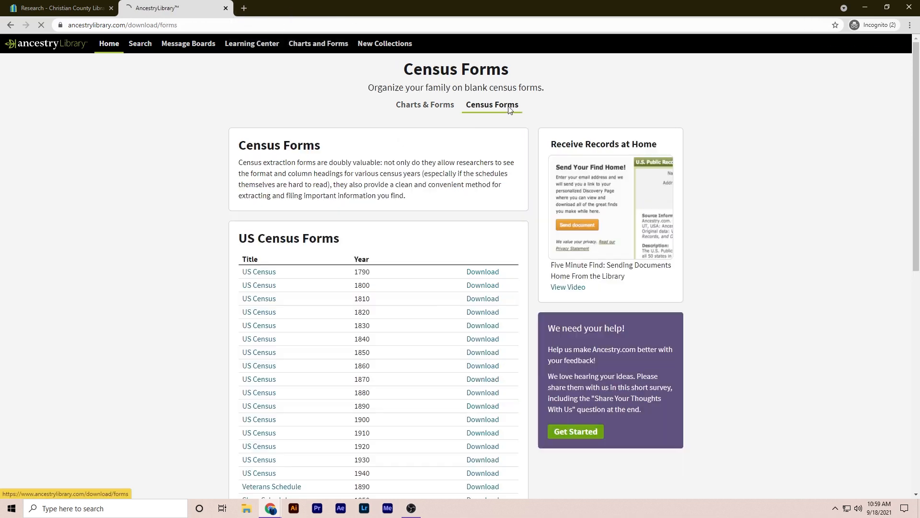
scroll(355, 206, "down", 1)
scroll(356, 206, "down", 2)
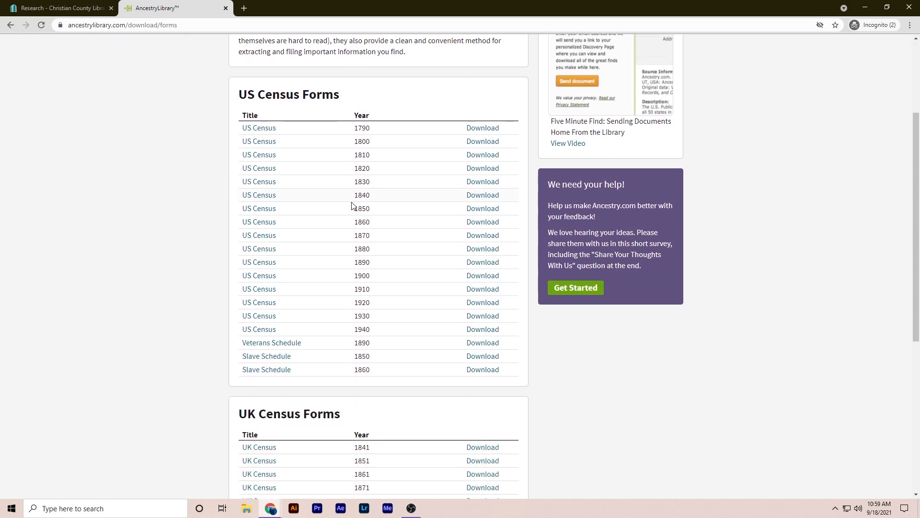
mouse_move(261, 128)
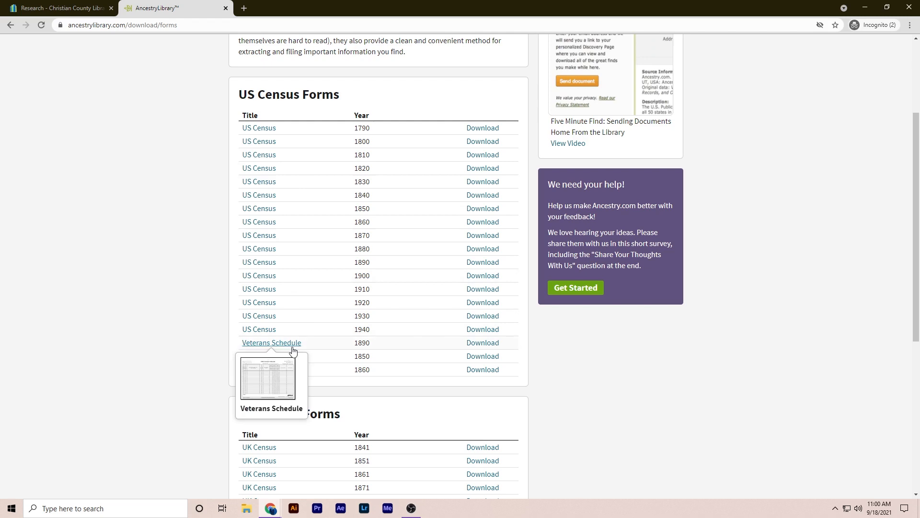
scroll(616, 347, "down", 6)
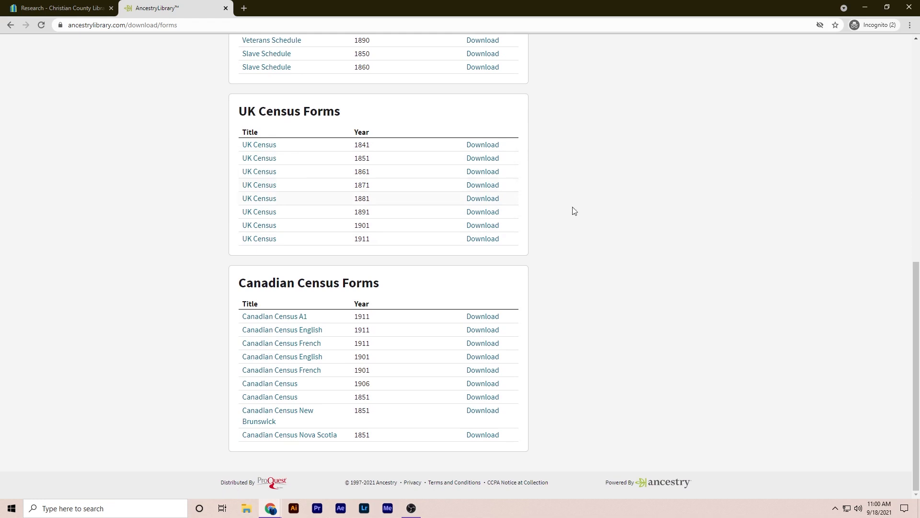
scroll(647, 259, "up", 7)
scroll(624, 244, "up", 2)
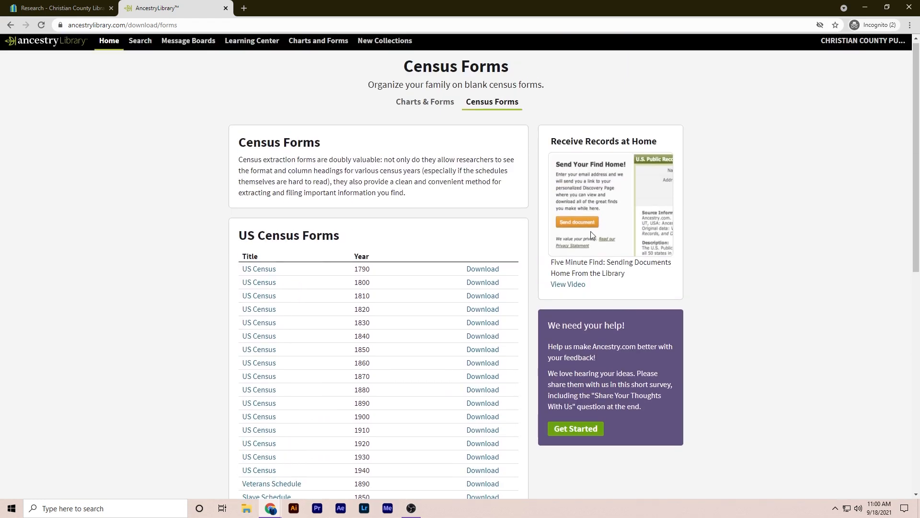
View the blank 1790 US Census form and close it
scroll(487, 295, "down", 1)
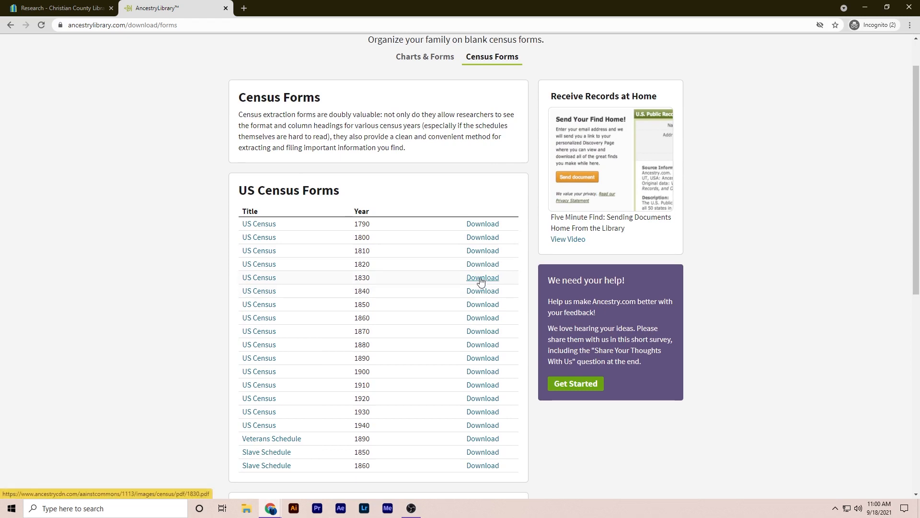
left_click(486, 227)
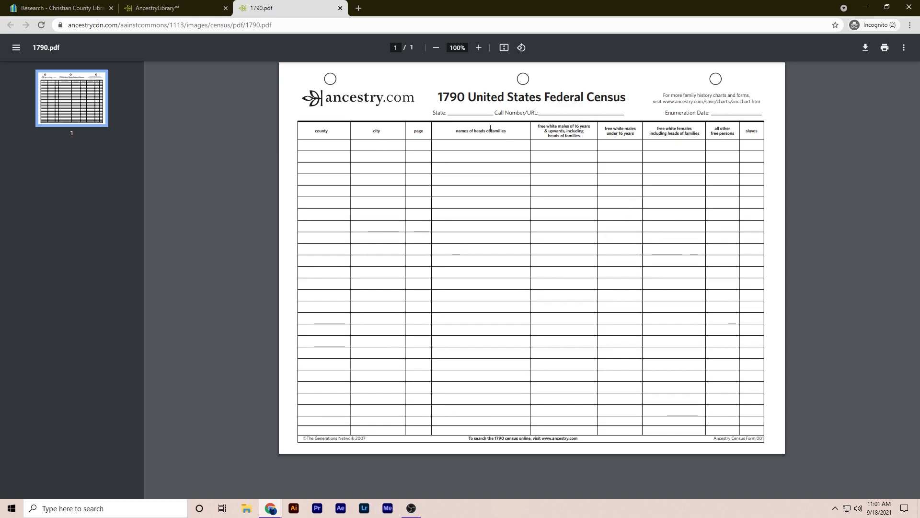
left_click(340, 8)
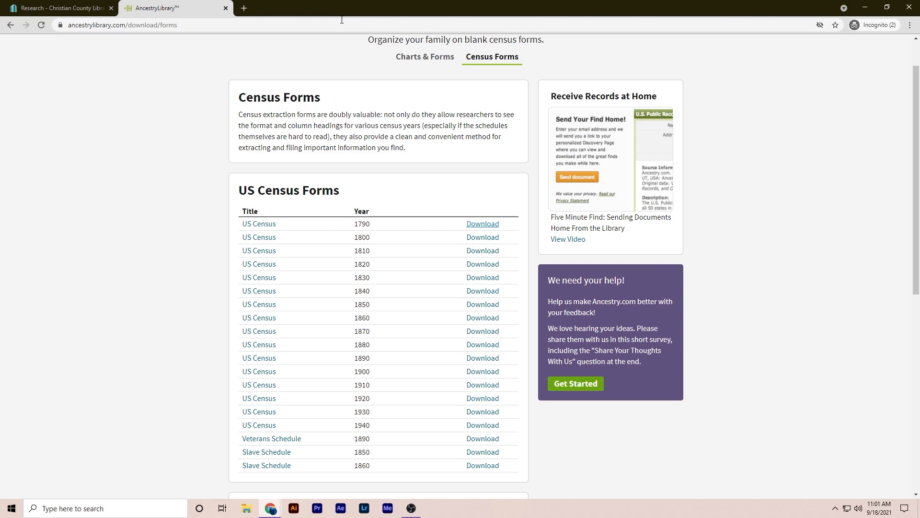
scroll(678, 255, "up", 1)
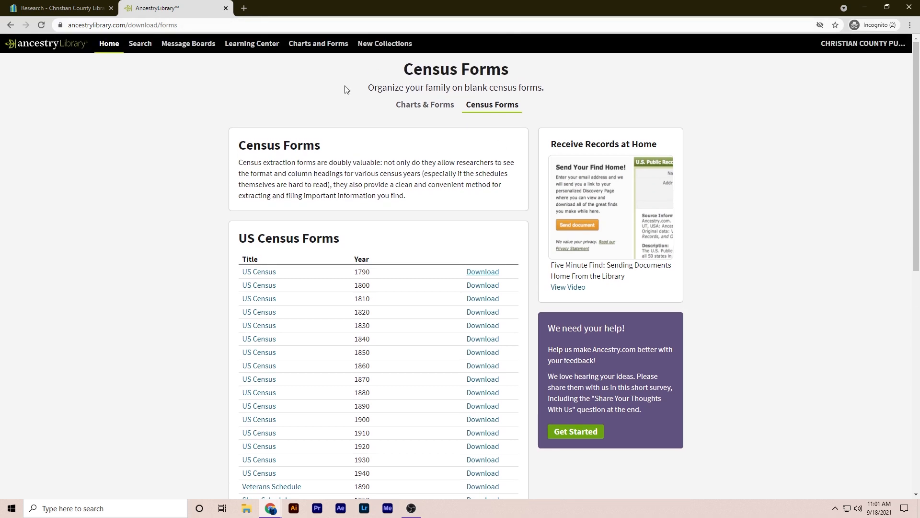
Open New Collections and look over the Card Catalog listing of record collections
left_click(396, 46)
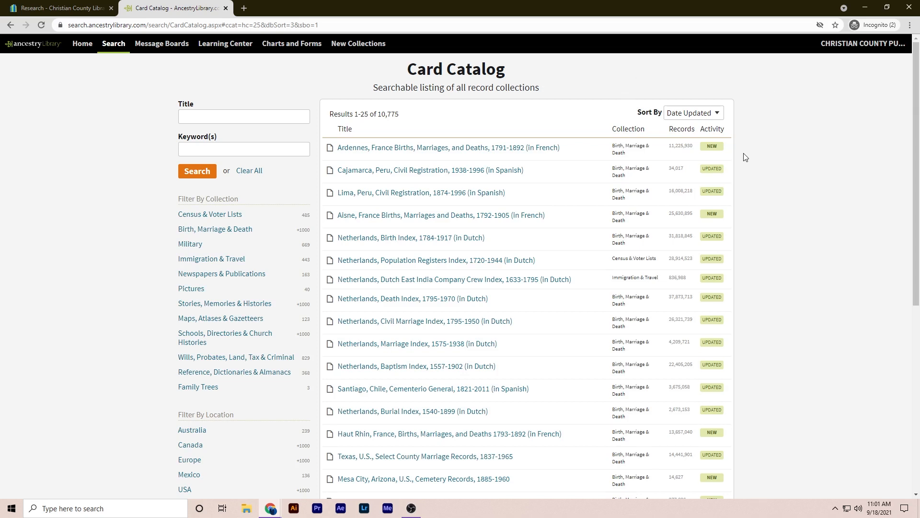
scroll(792, 233, "down", 1)
scroll(794, 235, "up", 1)
Open the Search page and expand the search form to show more options
left_click(121, 53)
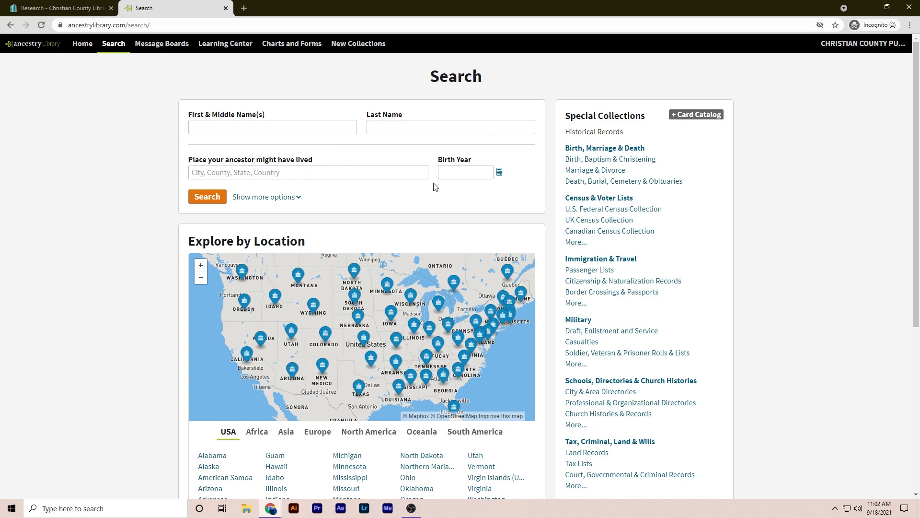
left_click(293, 198)
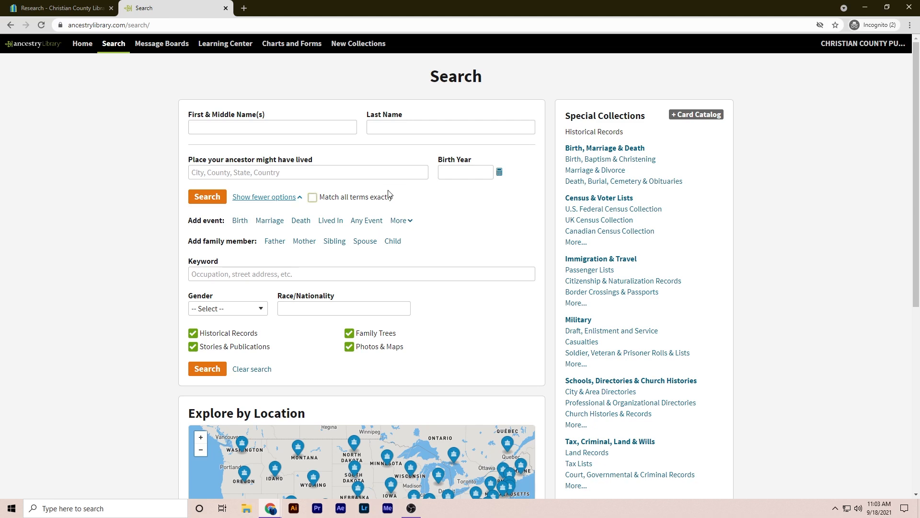
Try to open Missouri's record collections from the Explore by Location map
scroll(434, 266, "down", 1)
scroll(434, 265, "down", 4)
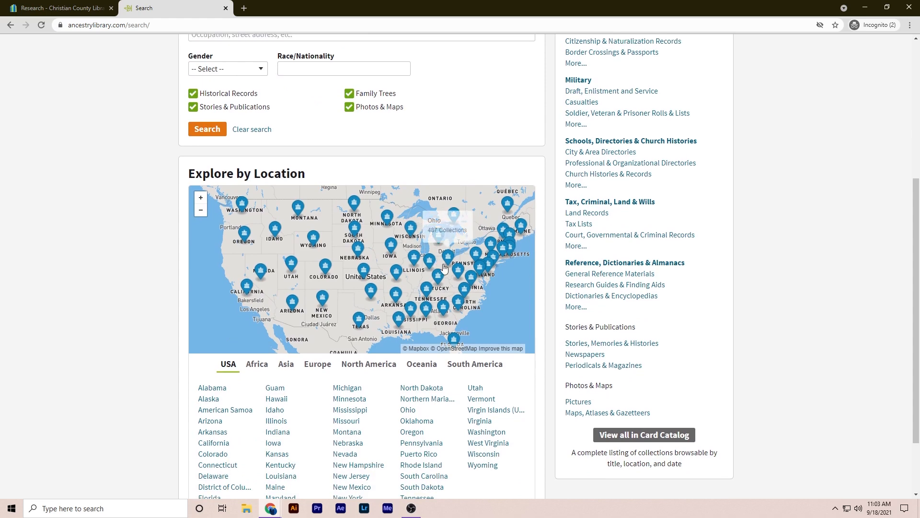
scroll(436, 265, "down", 2)
scroll(443, 269, "up", 2)
scroll(445, 269, "up", 3)
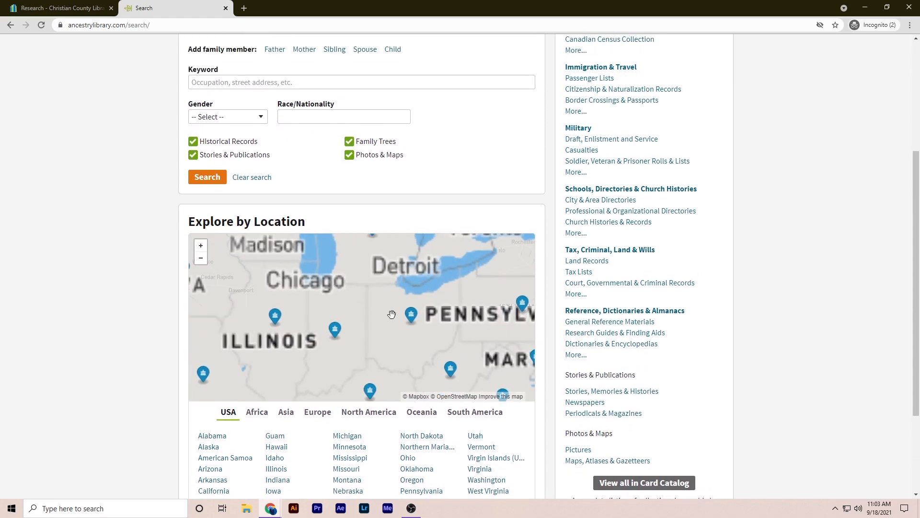
scroll(408, 349, "down", 1)
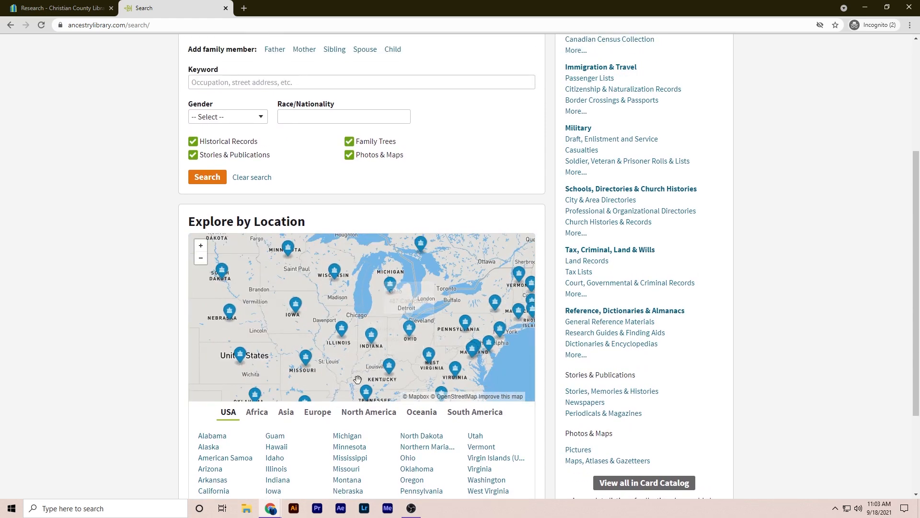
mouse_move(306, 357)
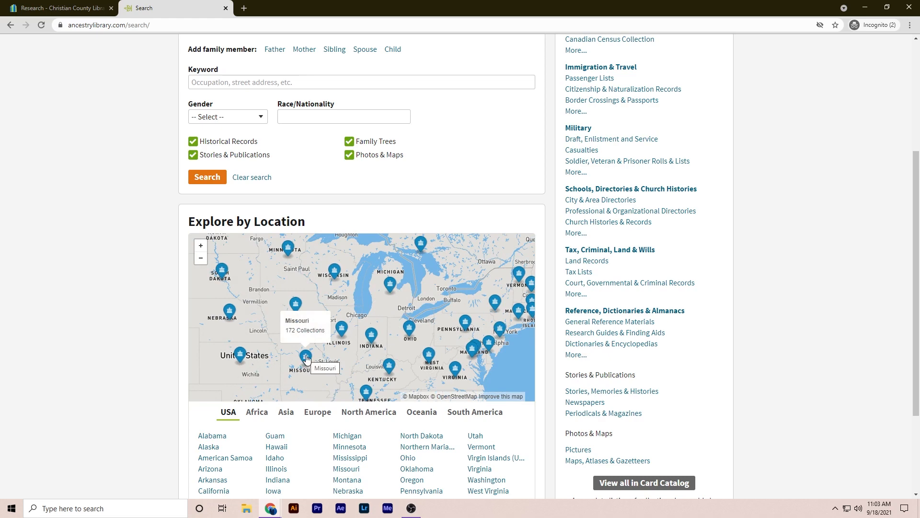
left_click(306, 357)
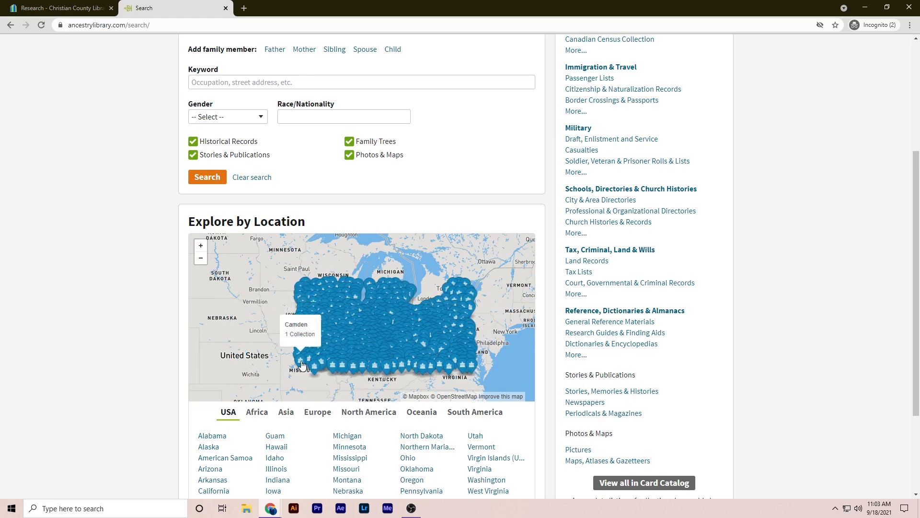
Zoom the Explore by Location map back out to state level and open Missouri's collections
scroll(394, 338, "up", 4)
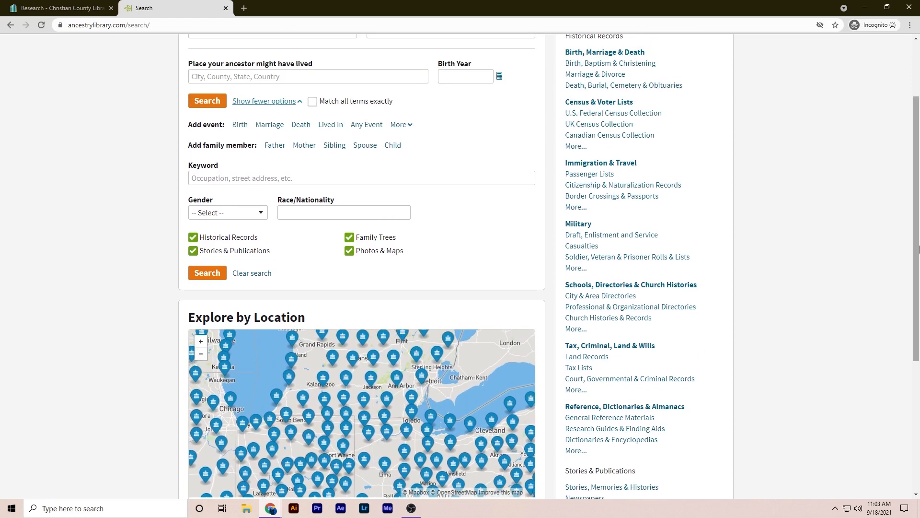
left_click_drag(917, 249, 917, 327)
left_click_drag(431, 282, 509, 221)
left_click(203, 220)
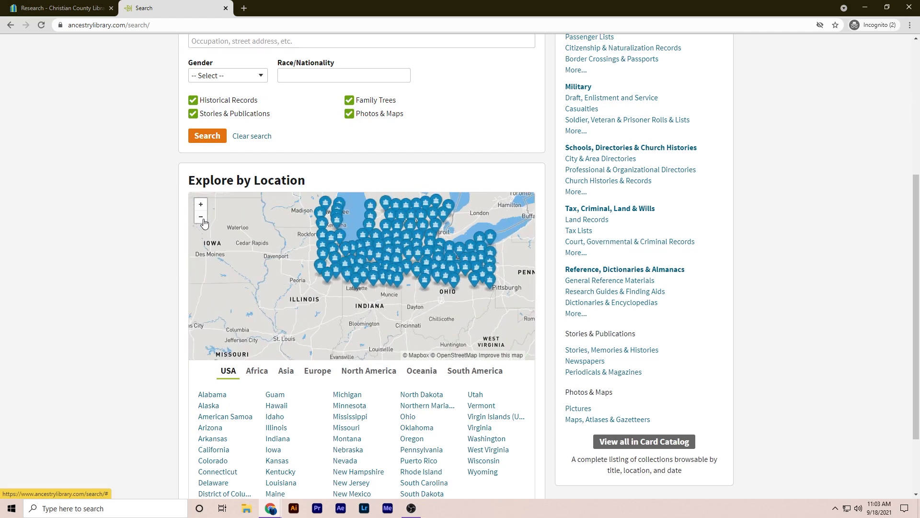
left_click(203, 219)
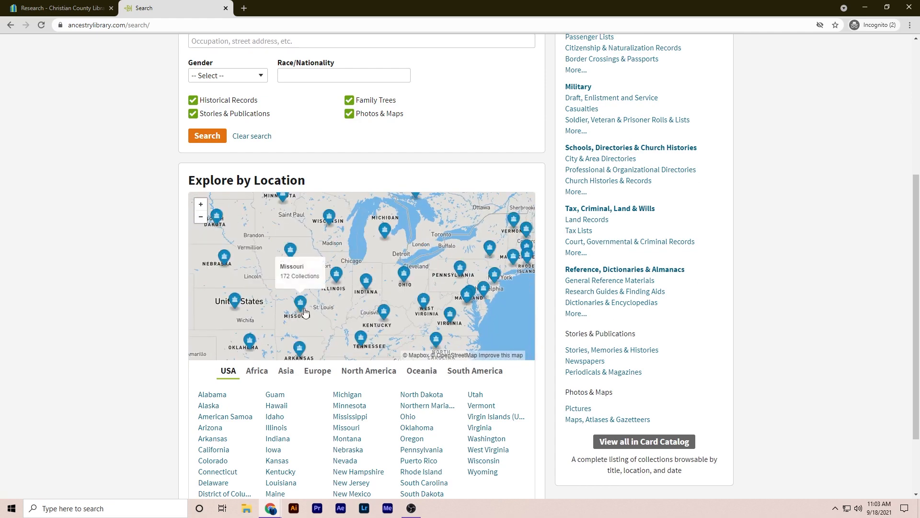
left_click(298, 311)
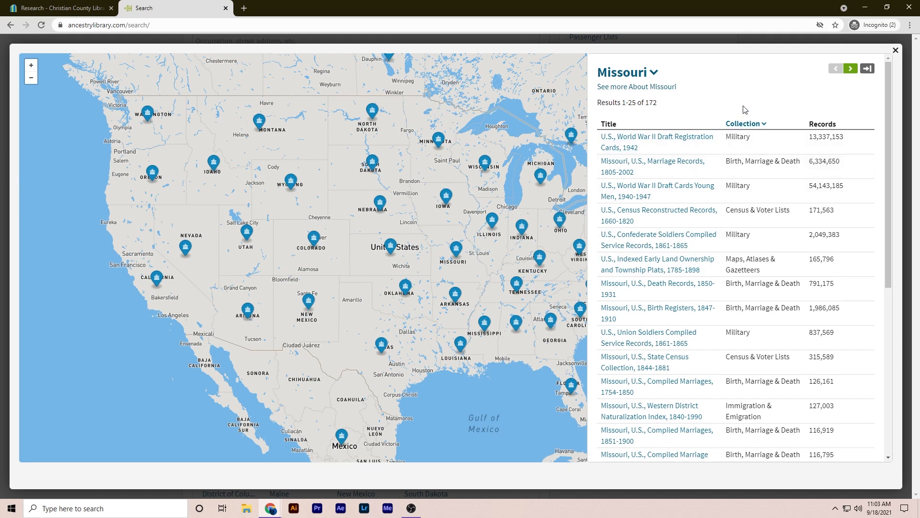
Look through Missouri's list of record collections and close the map window
scroll(669, 152, "down", 1)
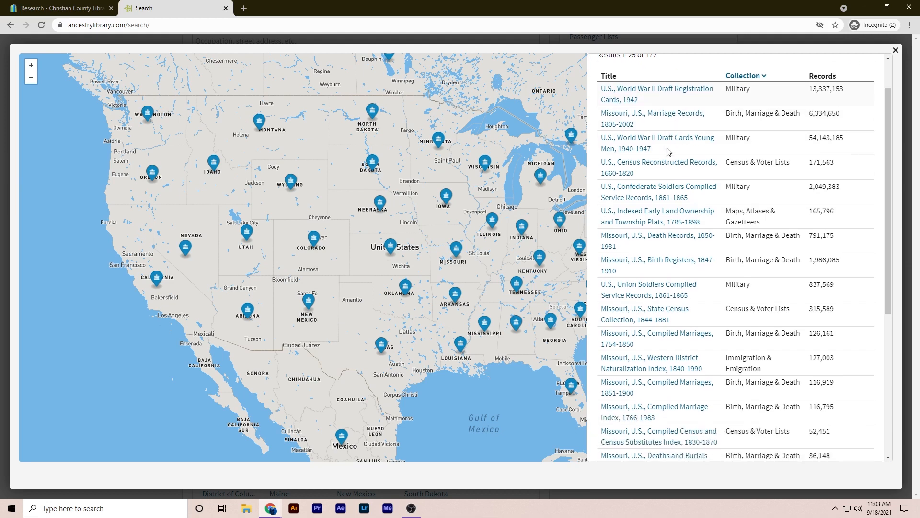
scroll(671, 152, "down", 5)
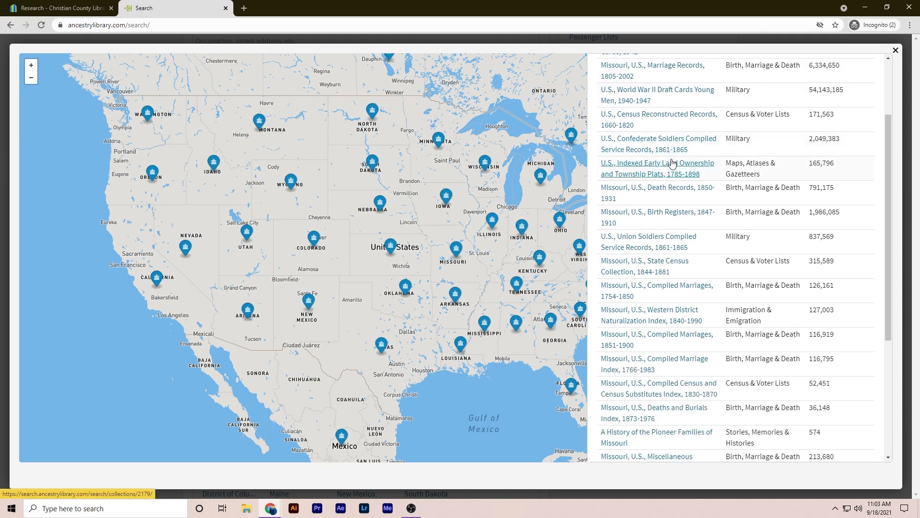
scroll(698, 188, "down", 1)
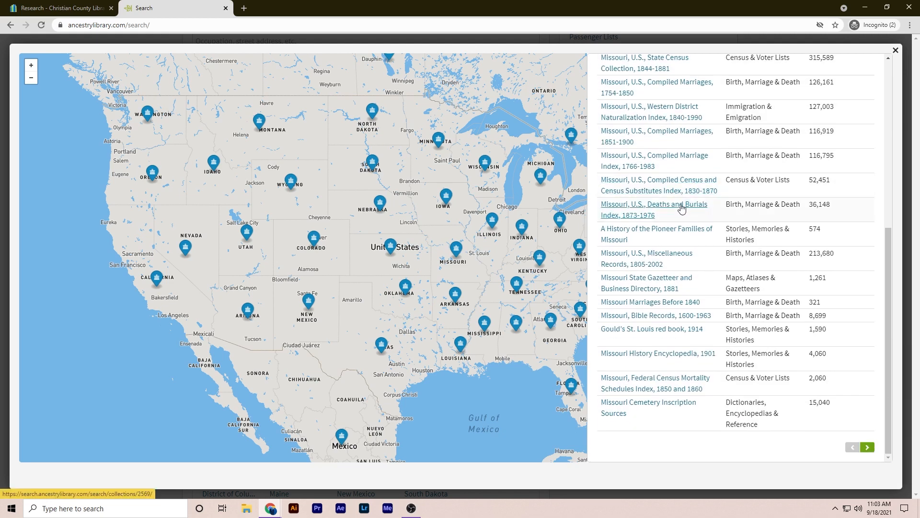
scroll(686, 211, "up", 6)
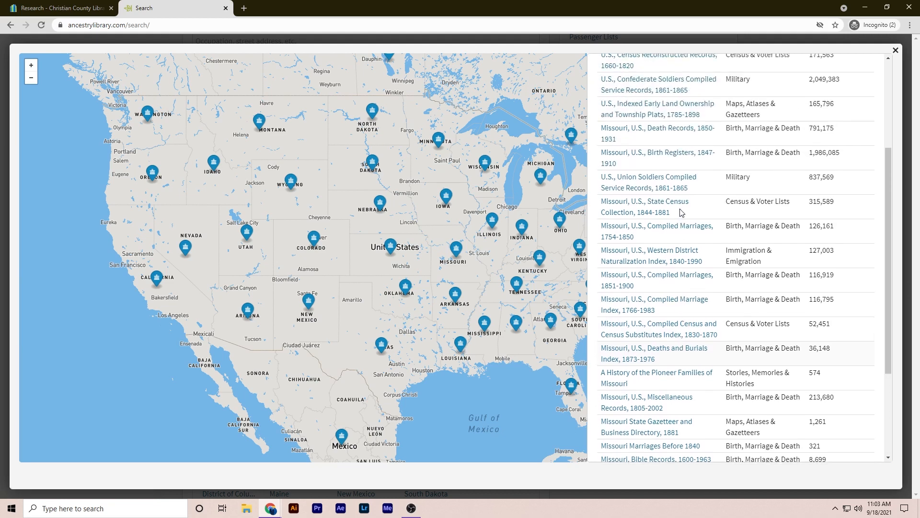
left_click(895, 50)
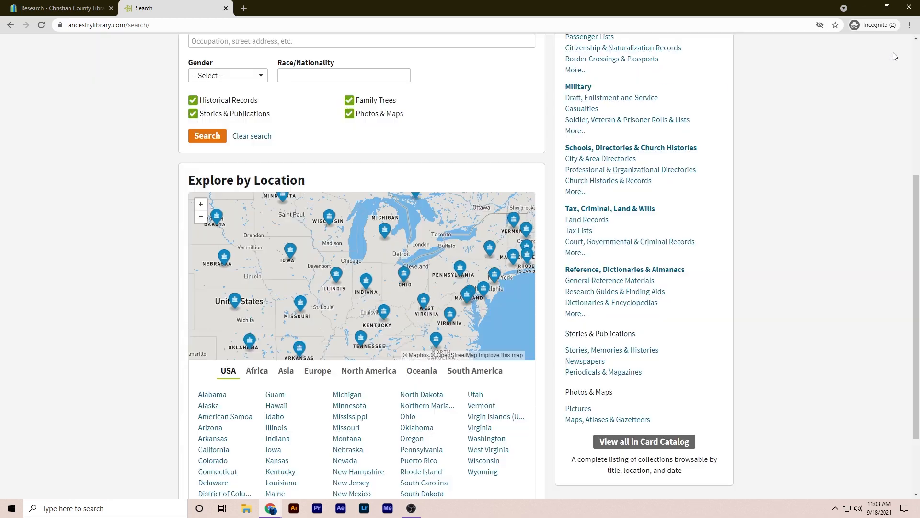
Review the Special Collections categories on the Search page, from birth records through reference materials
scroll(810, 160, "up", 5)
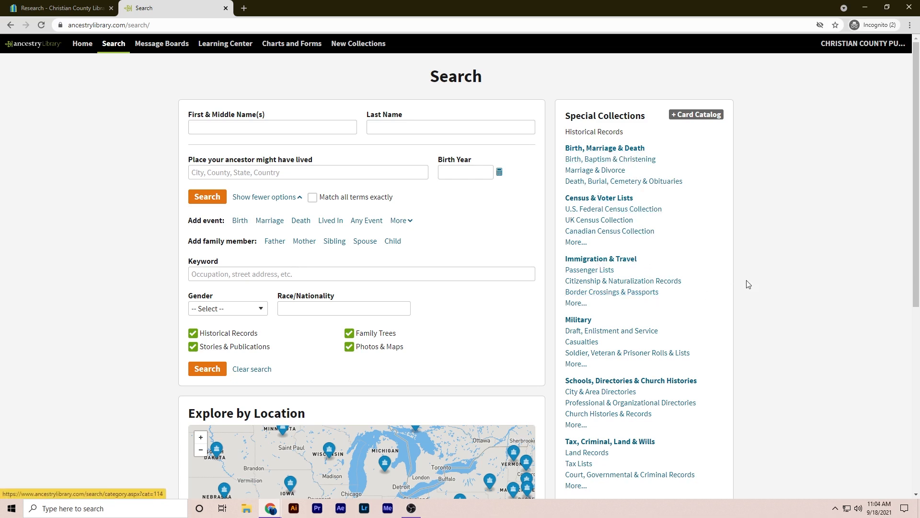
scroll(746, 284, "down", 2)
scroll(663, 315, "down", 1)
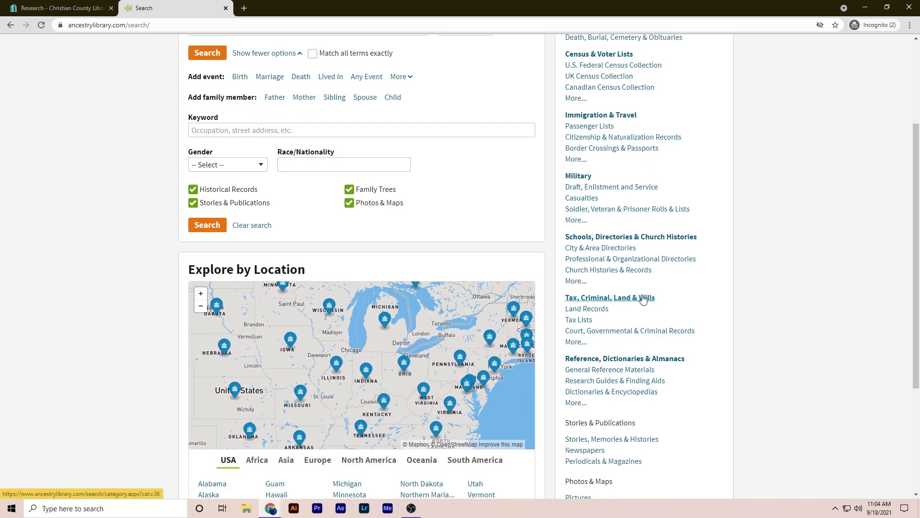
scroll(643, 299, "down", 1)
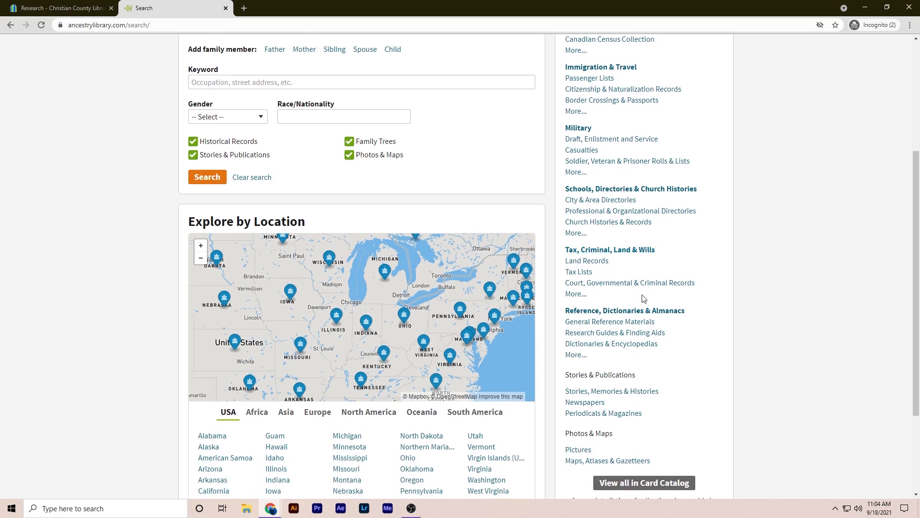
Return to the Ancestry Library home page and open the 1940 census from the US Census Records list
scroll(644, 299, "up", 3)
scroll(644, 298, "up", 1)
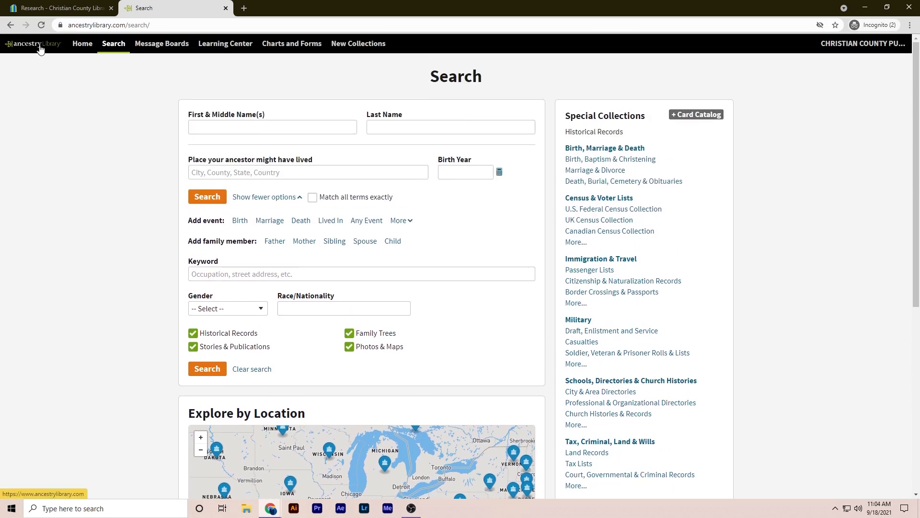
left_click(47, 48)
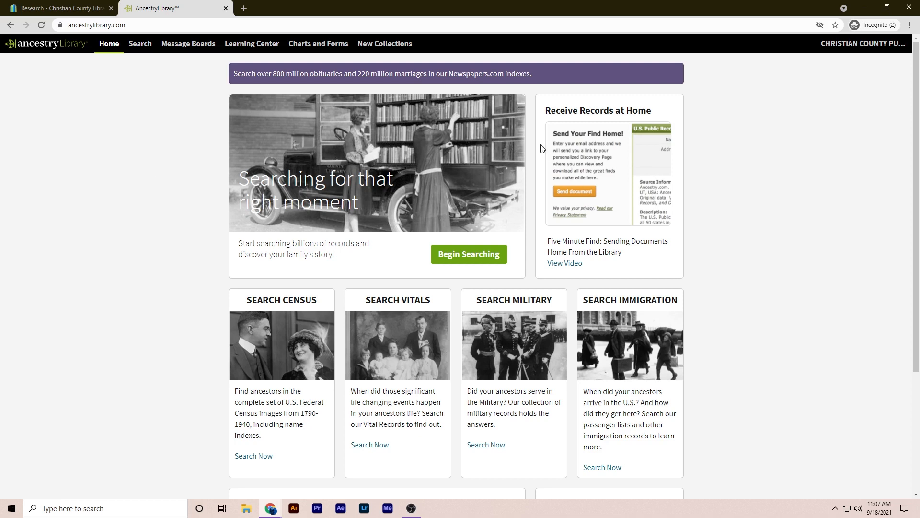
scroll(735, 152, "down", 1)
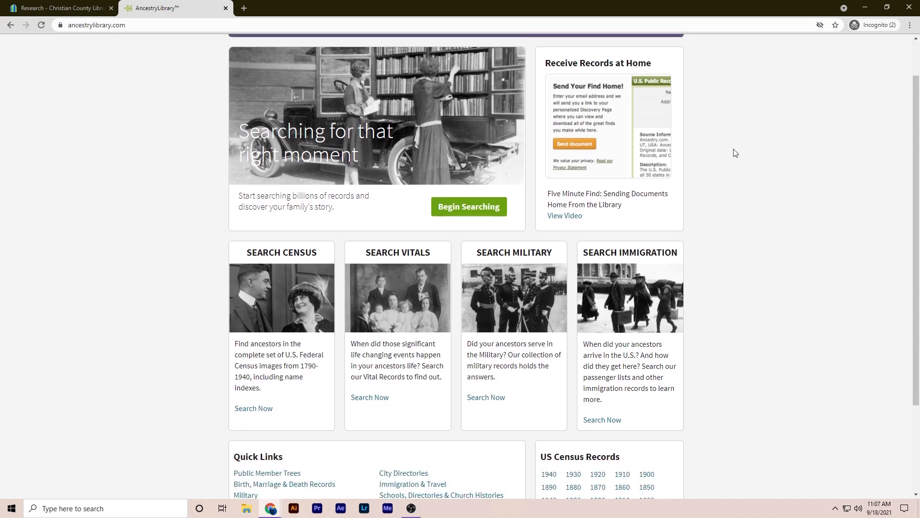
scroll(736, 153, "down", 3)
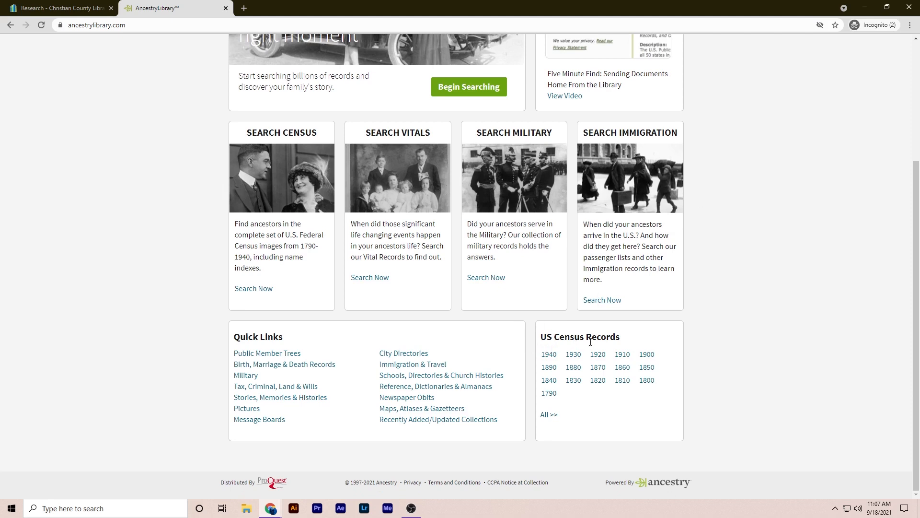
left_click(548, 362)
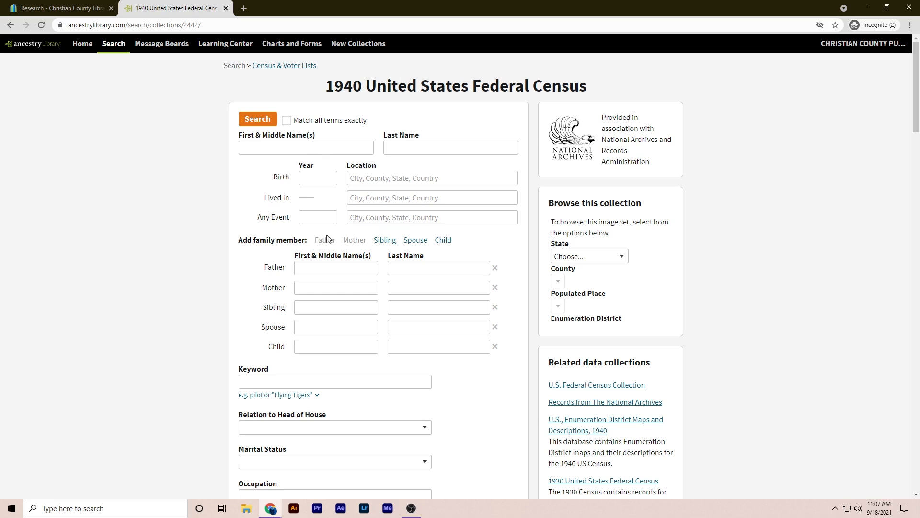
Enter the ancestor's first, middle and last names in the 1940 United States Federal Census search form
left_click(314, 148)
type("C")
key("BackSpace")
type("William Clair")
key("Tab")
type("Taylor")
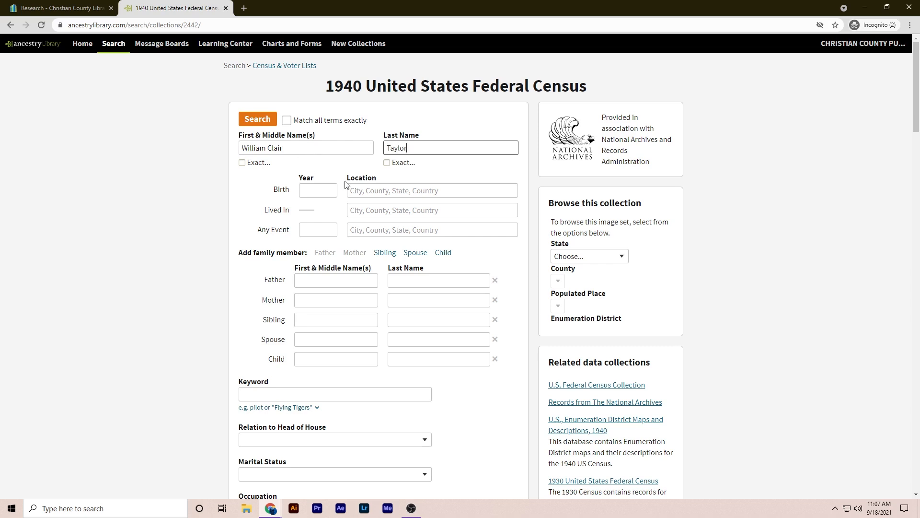
Fill in the ancestor's birth year and set the Lived In location to Missouri, USA
left_click(329, 193)
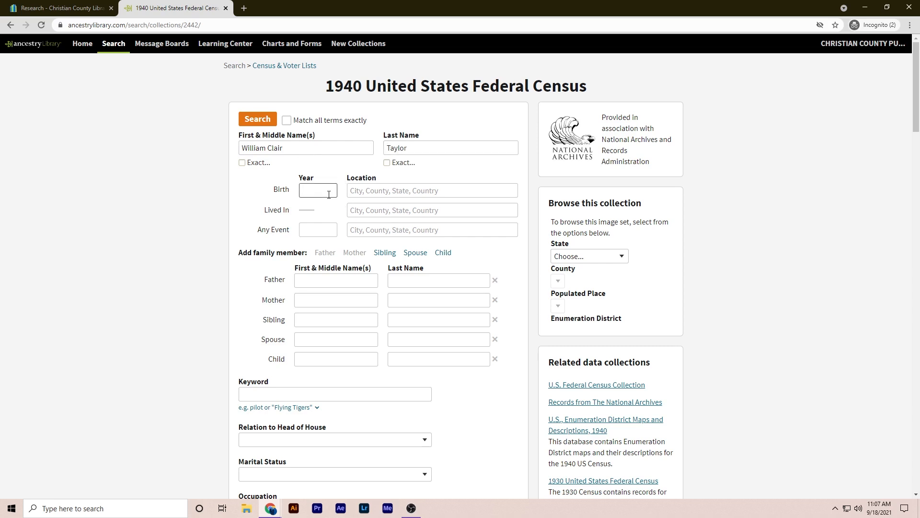
type("1876")
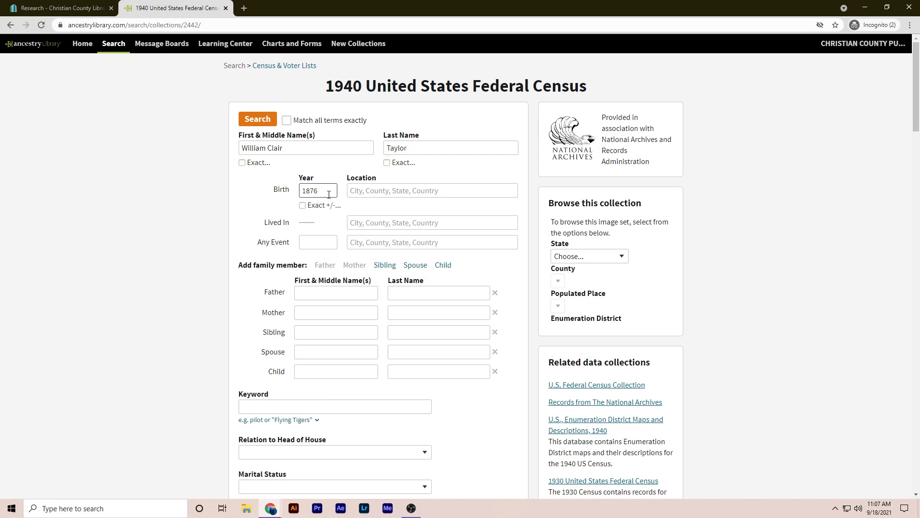
left_click(417, 222)
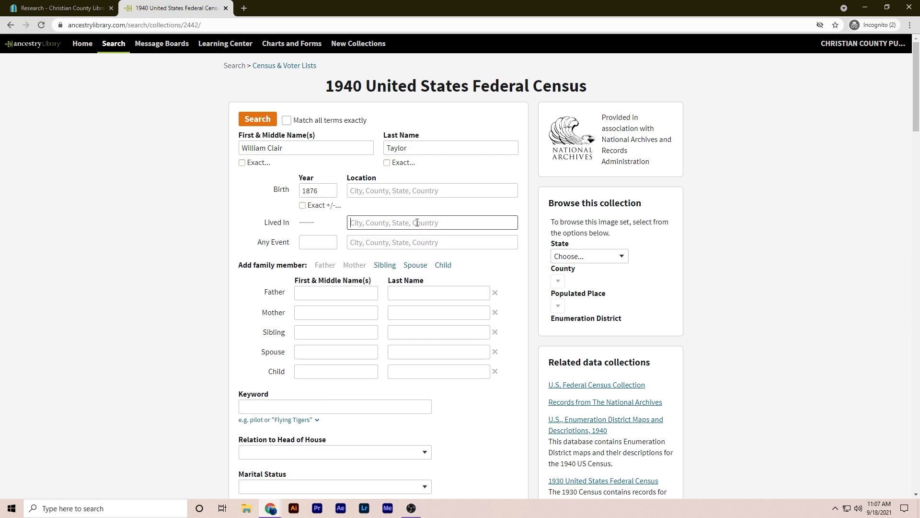
type("Missouri")
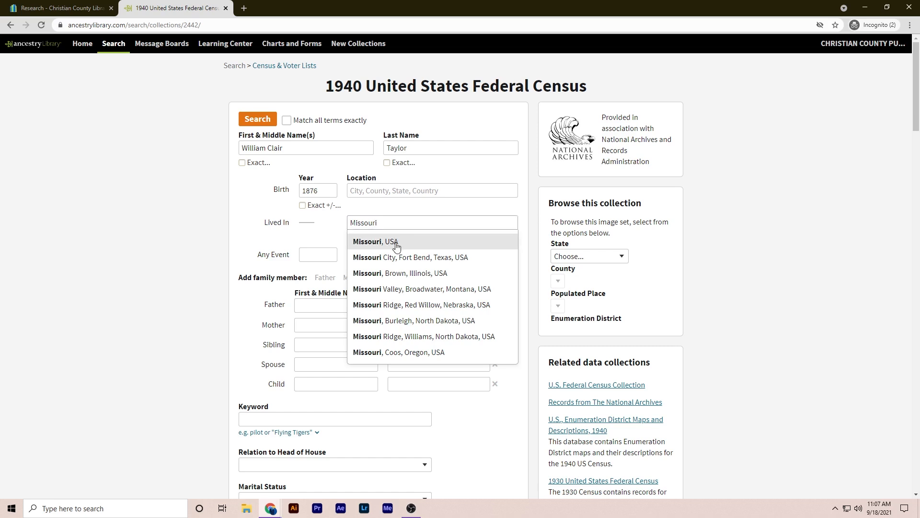
scroll(410, 251, "down", 1)
left_click(411, 196)
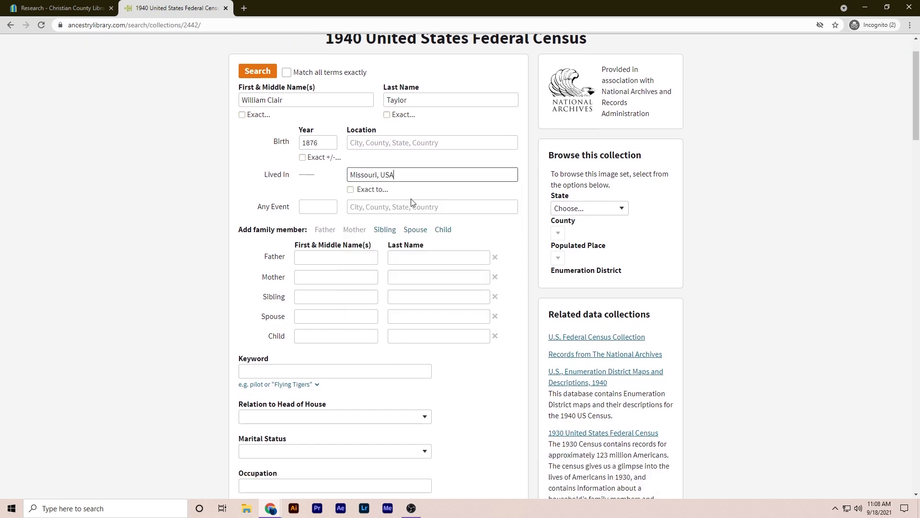
Add another spouse row, enter the spouse's first name and run the census search
left_click(415, 230)
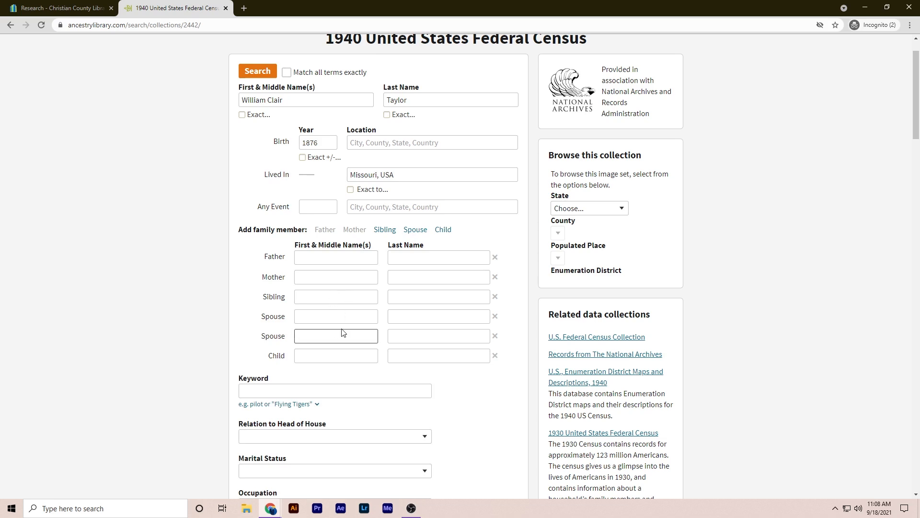
type("Clara")
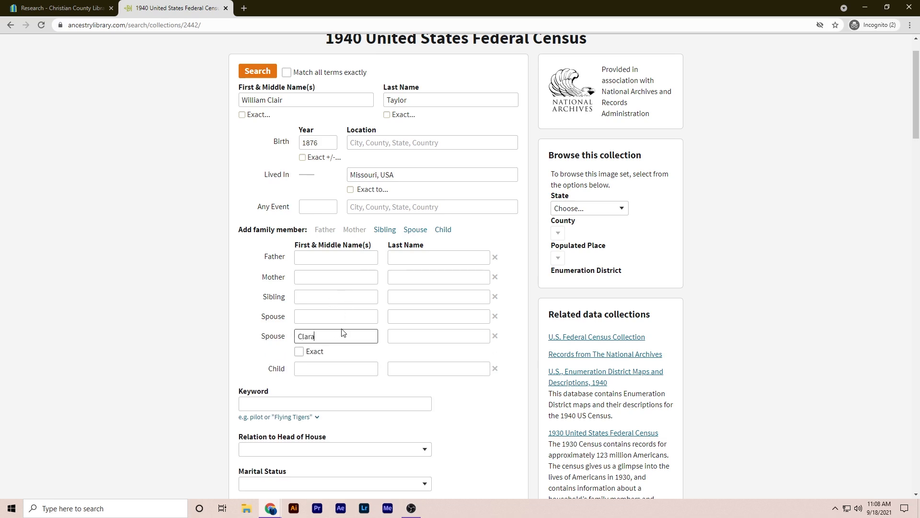
key("Return")
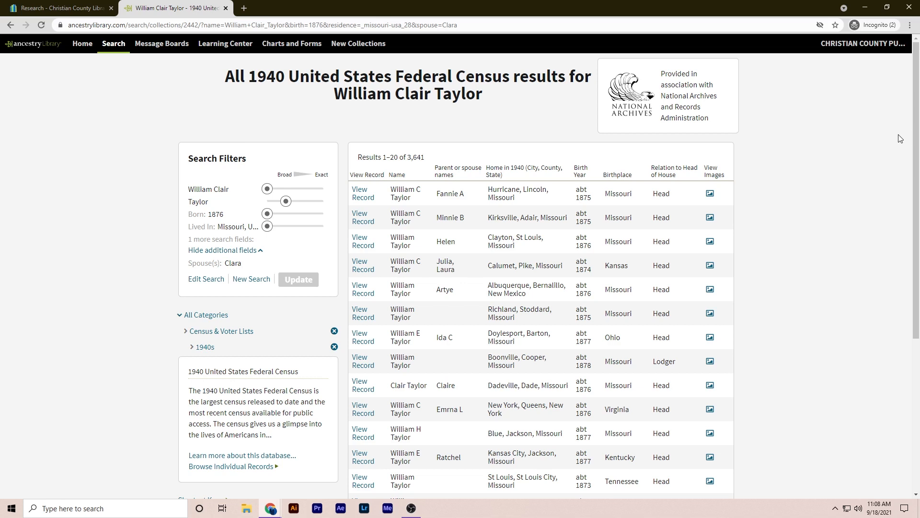
Look through the 1940 census results and preview the record for the household in Dadeville, Dade, Missouri
left_click_drag(916, 134, 905, 150)
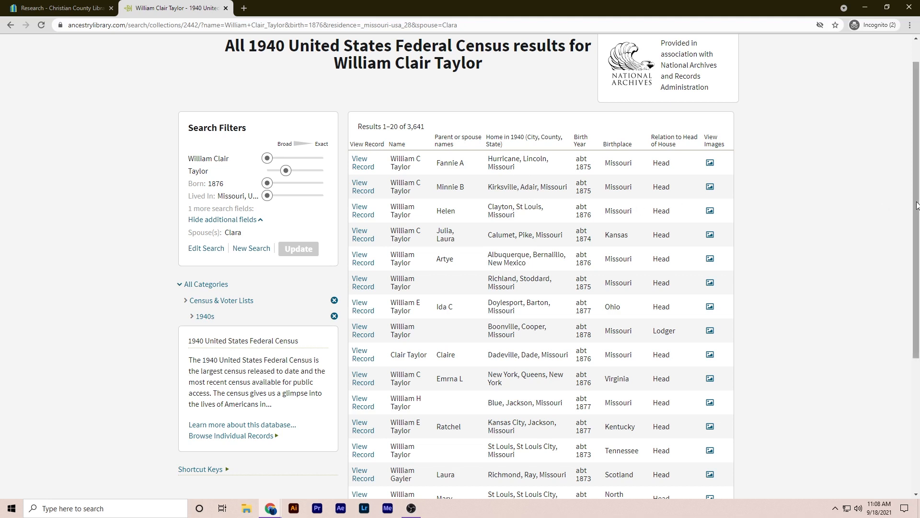
left_click_drag(916, 205, 906, 280)
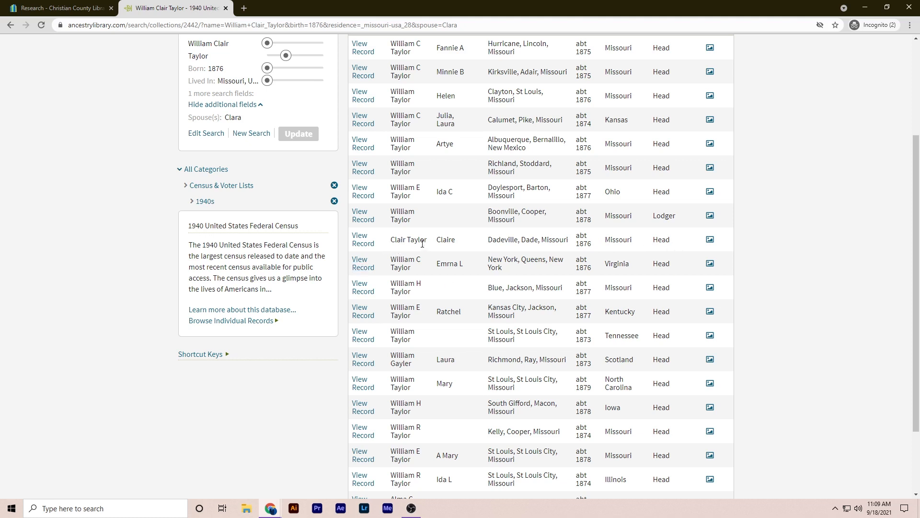
mouse_move(386, 246)
mouse_move(374, 242)
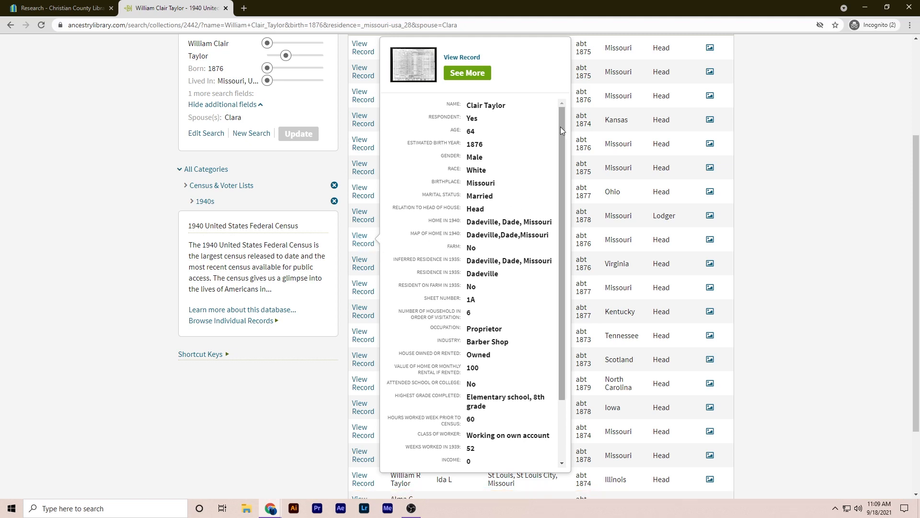
mouse_move(560, 127)
left_mouse_down()
mouse_move(551, 205)
mouse_move(565, 123)
left_mouse_up()
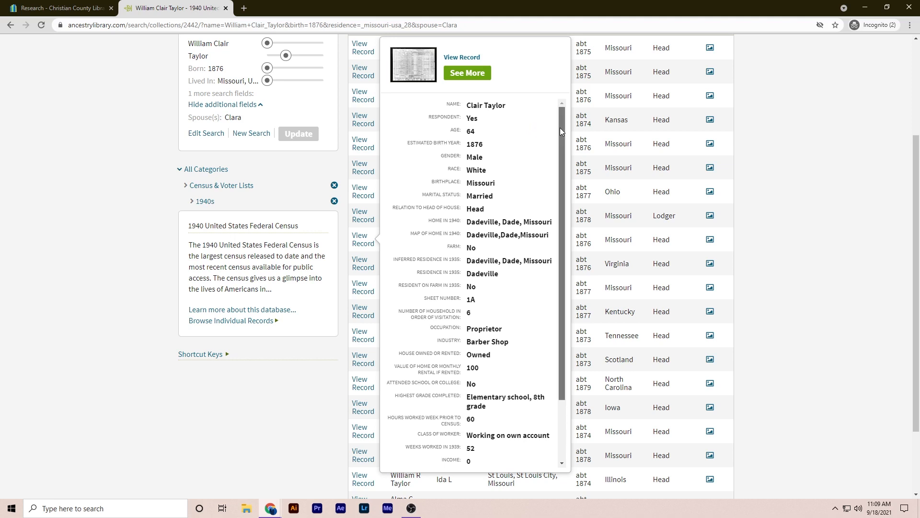
left_click_drag(560, 129, 569, 193)
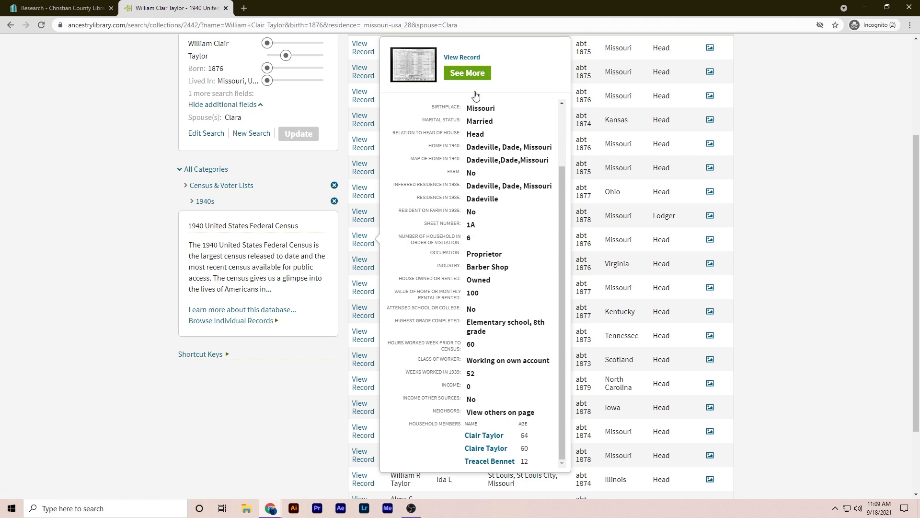
Open the full Dadeville record and review its details, household members and suggested records
left_click(364, 244)
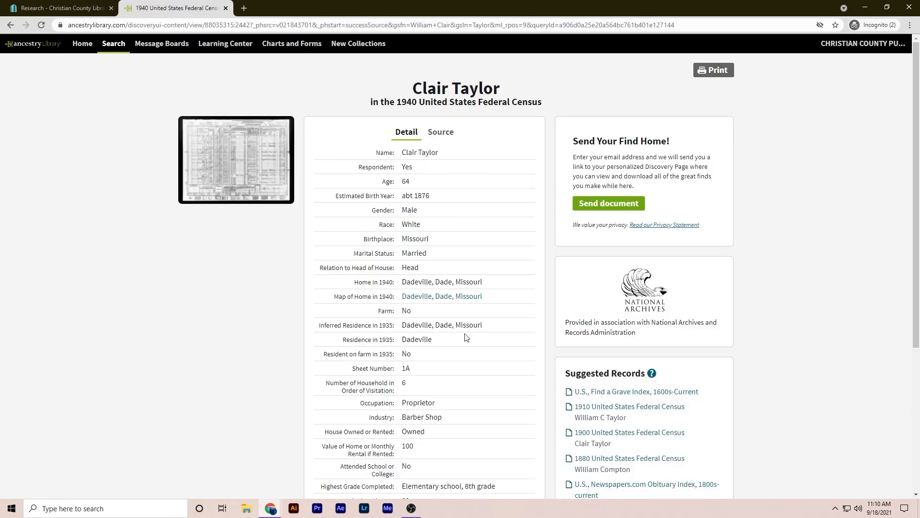
scroll(457, 293, "down", 3)
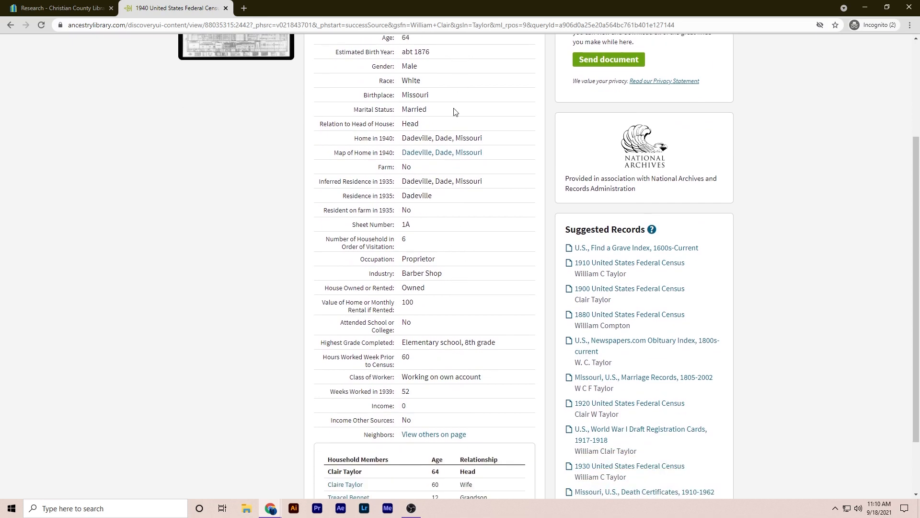
scroll(445, 355, "down", 2)
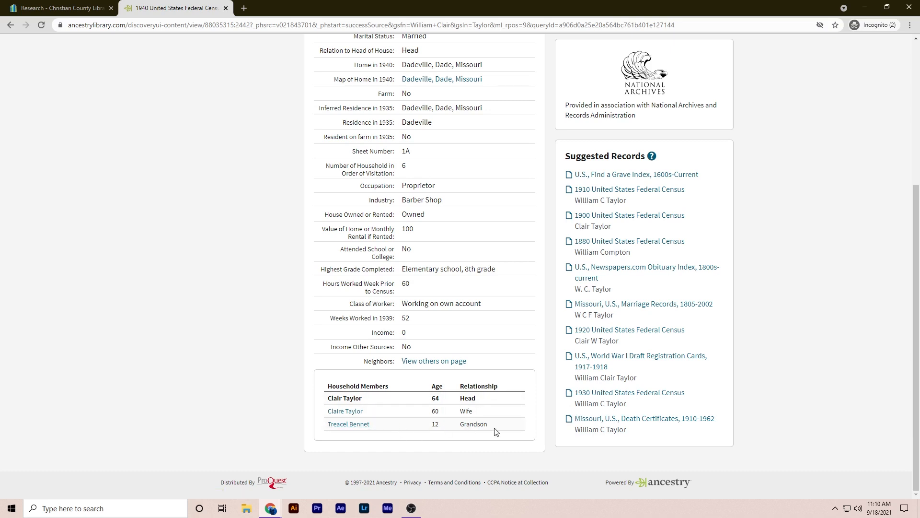
scroll(495, 431, "up", 1)
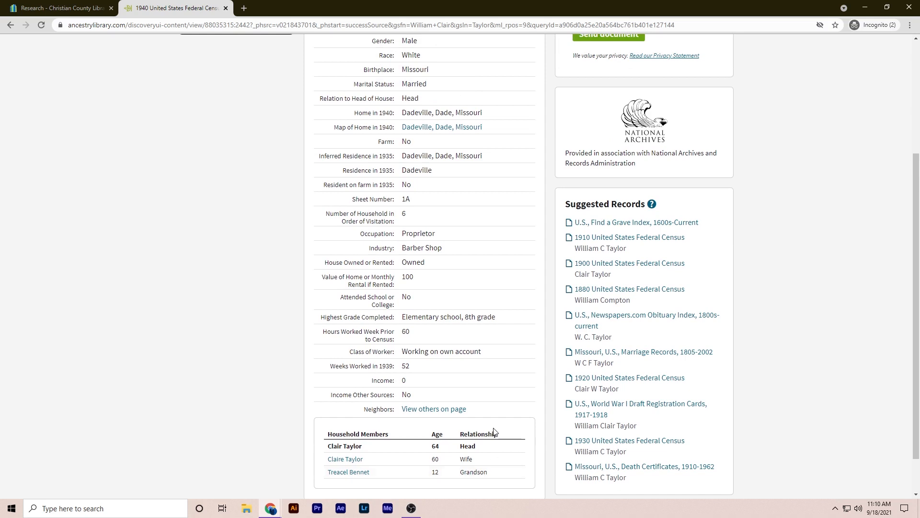
scroll(495, 432, "up", 4)
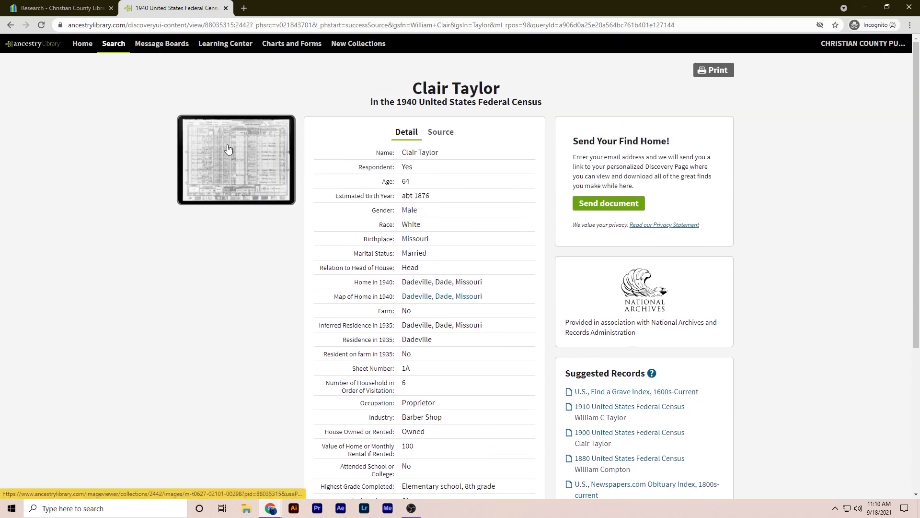
Open the record's original census image, enlarge it and examine the names in the highlighted household rows
left_click(234, 168)
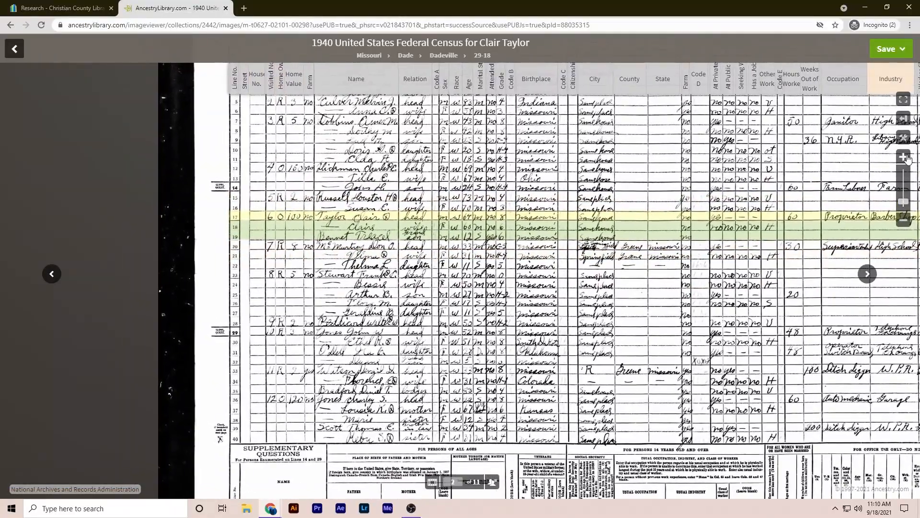
left_click(907, 158)
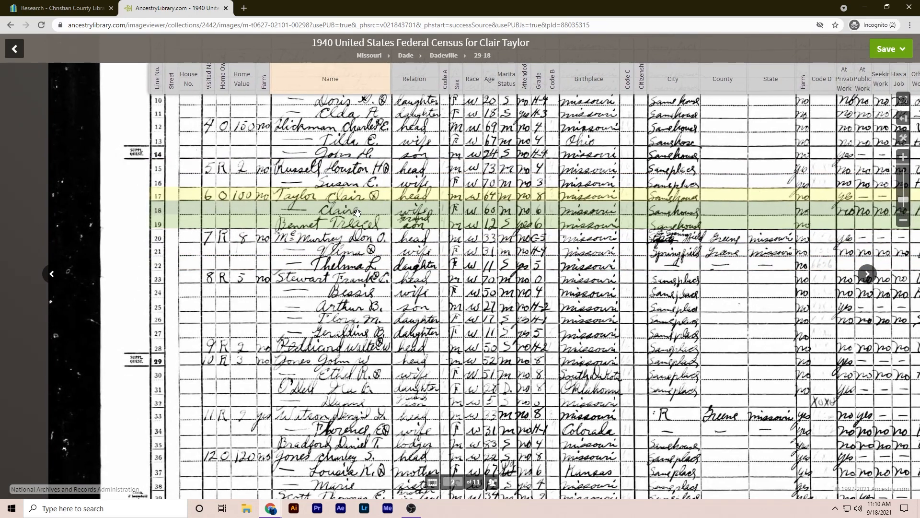
mouse_move(357, 212)
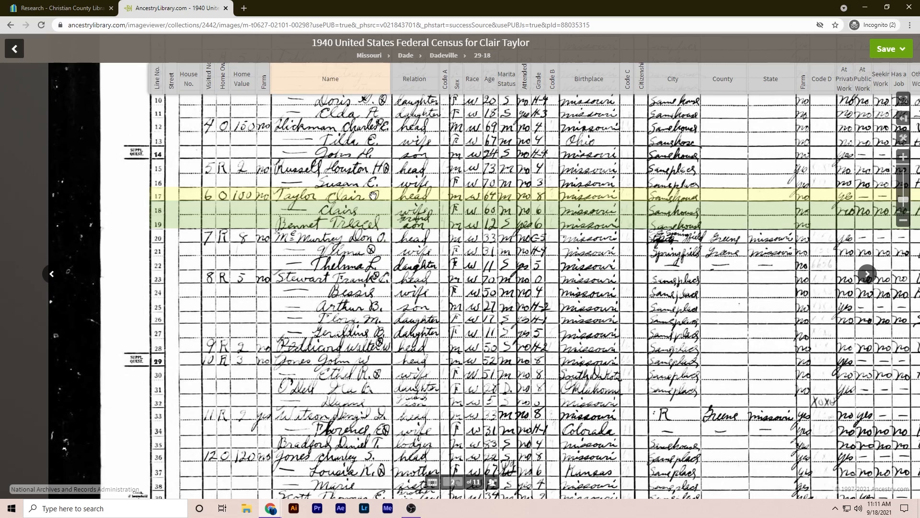
left_click_drag(389, 265, 298, 250)
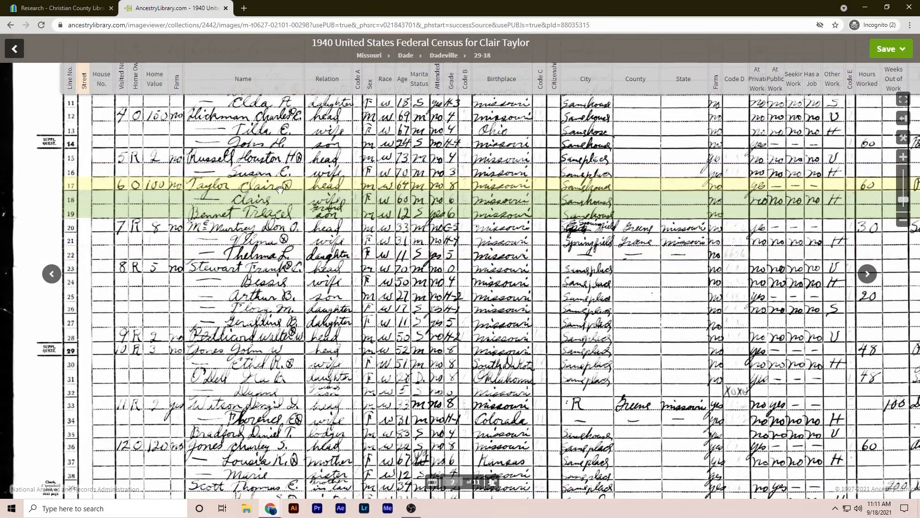
left_click_drag(421, 226, 395, 224)
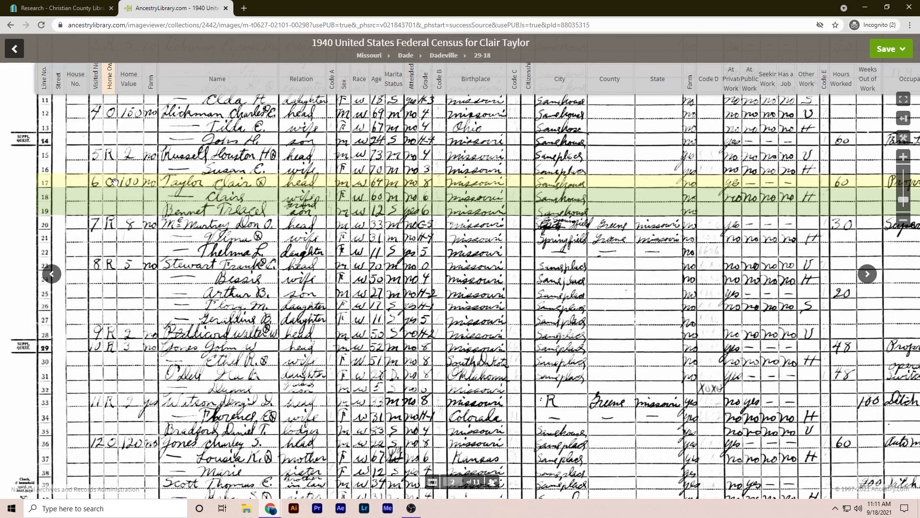
Examine the highlighted household's entries across the census sheet, from home ownership and relation through residence, occupation and income
mouse_move(97, 183)
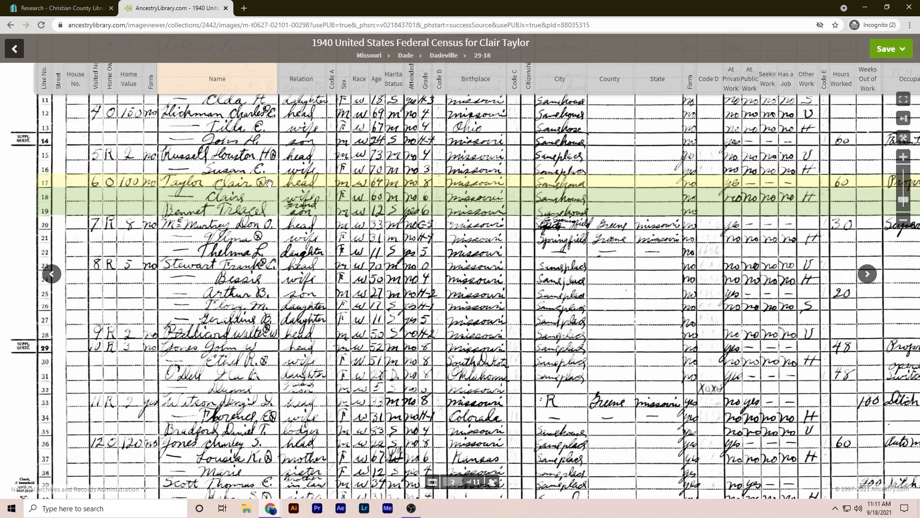
mouse_move(265, 185)
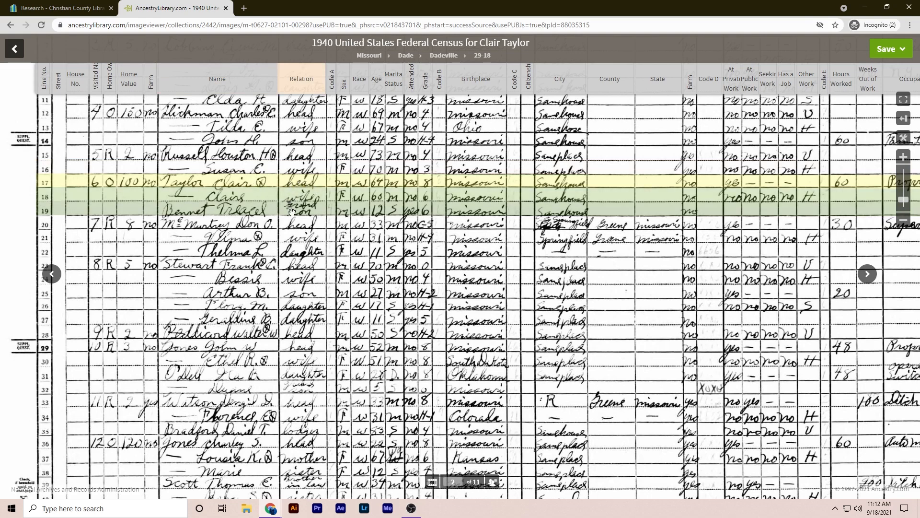
mouse_move(310, 185)
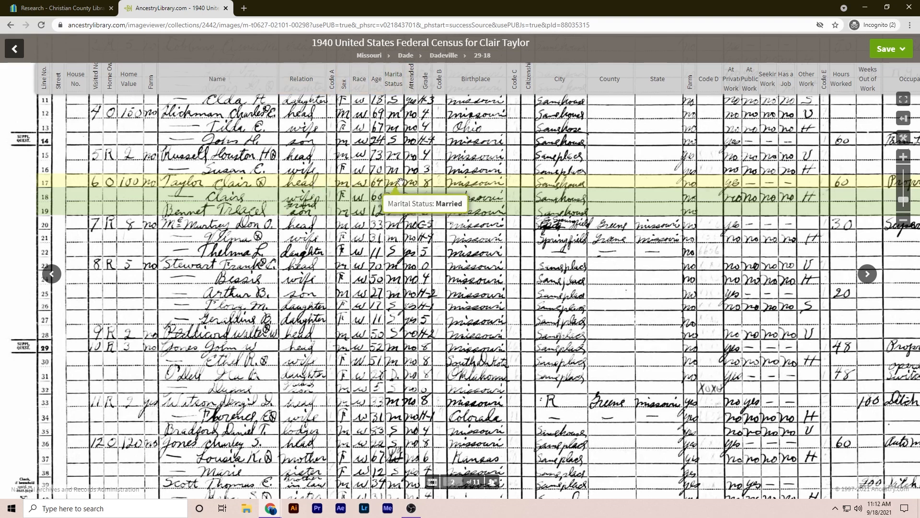
left_click_drag(467, 197, 355, 182)
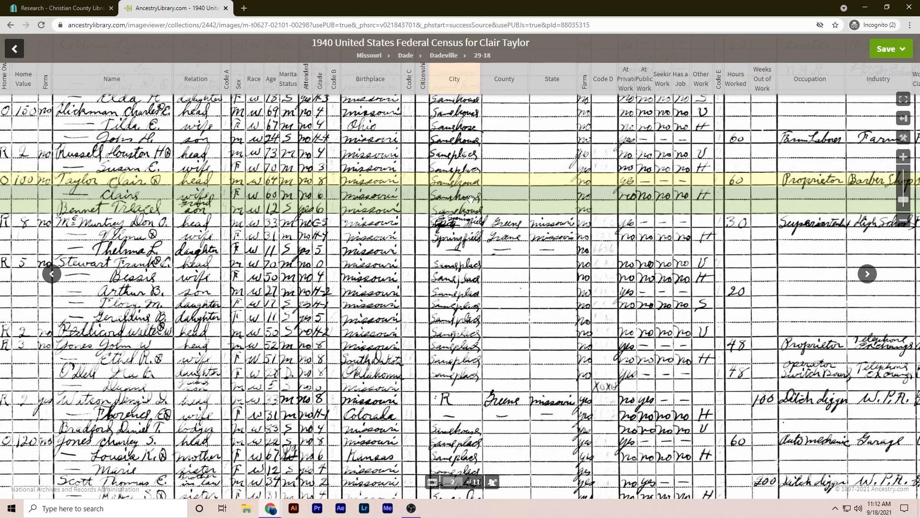
left_click_drag(432, 195, 201, 157)
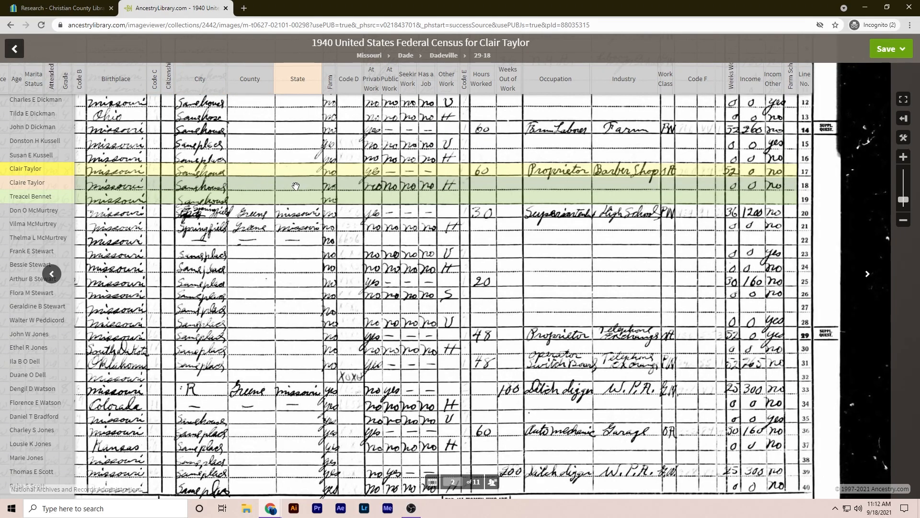
left_click_drag(294, 183, 309, 259)
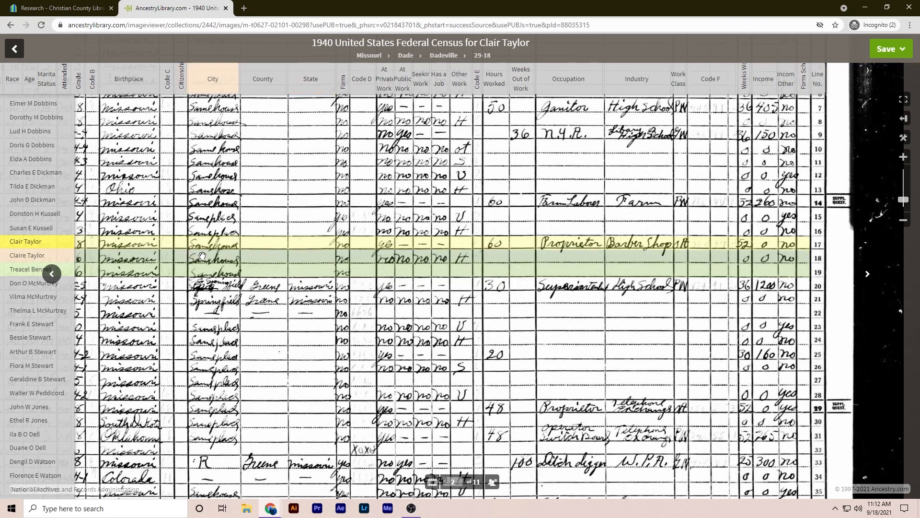
Recheck the highlighted household's residence, occupation and name columns across the census sheet, and return to the record's detail page
left_click_drag(205, 256, 295, 257)
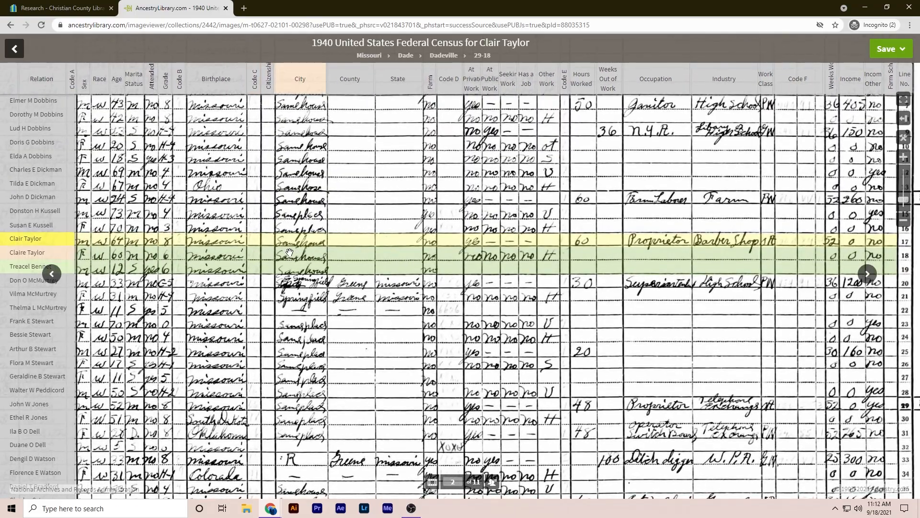
left_click_drag(395, 252, 185, 255)
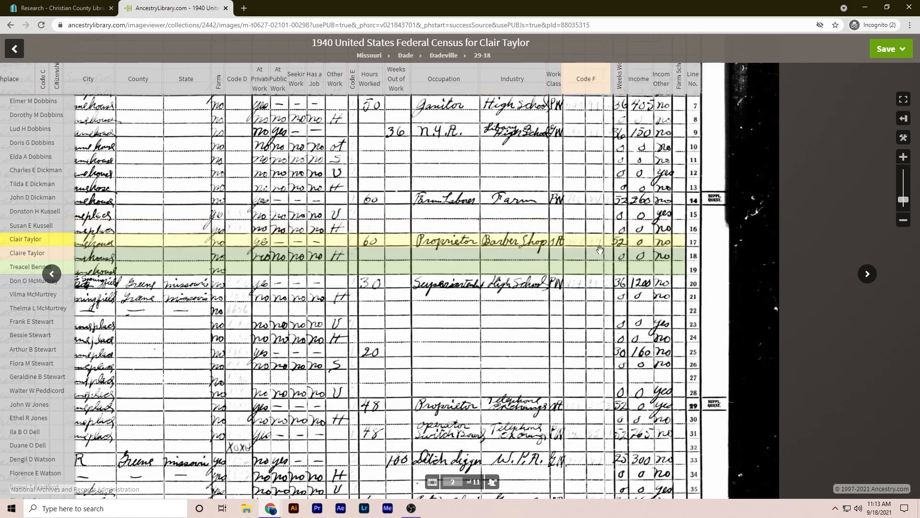
left_click_drag(379, 258, 703, 250)
left_click_drag(232, 258, 622, 279)
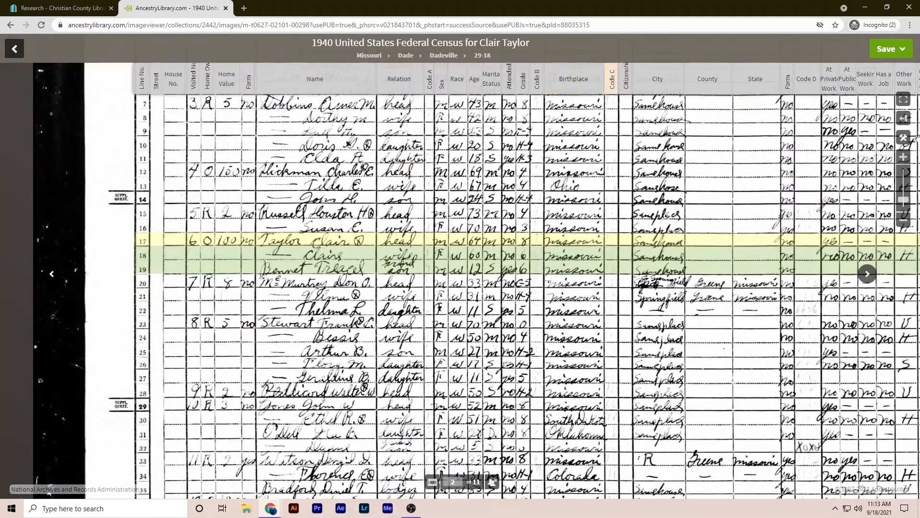
left_click_drag(761, 170, 646, 163)
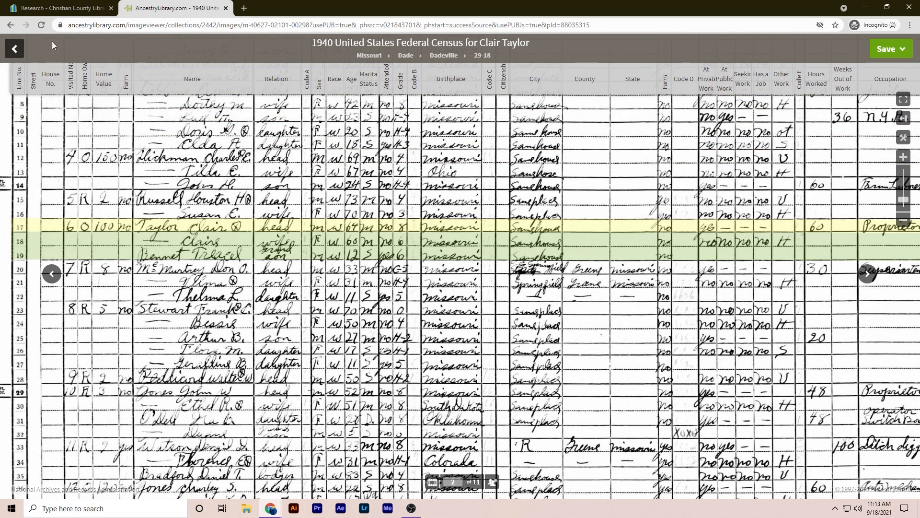
left_click(15, 49)
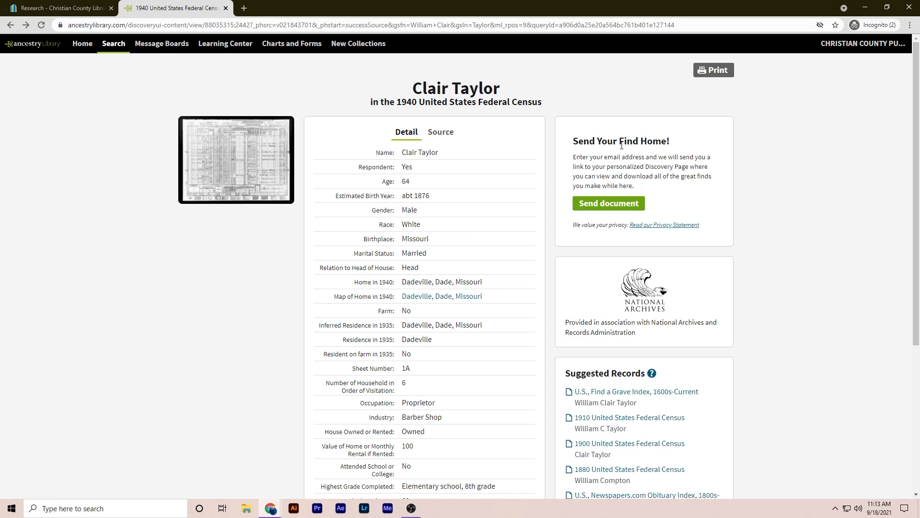
View the form for emailing the document home, close it without sending, and review the record's household members and suggested records
left_click(609, 207)
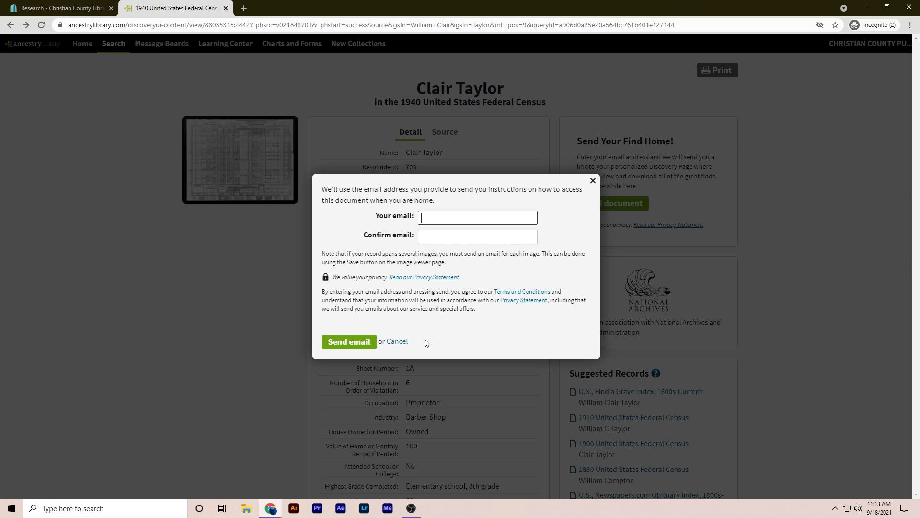
left_click(405, 345)
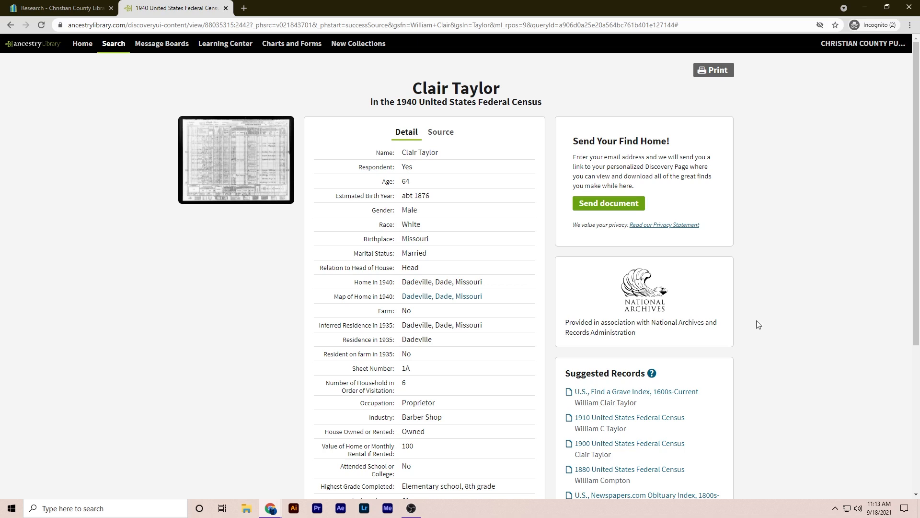
scroll(753, 322, "down", 4)
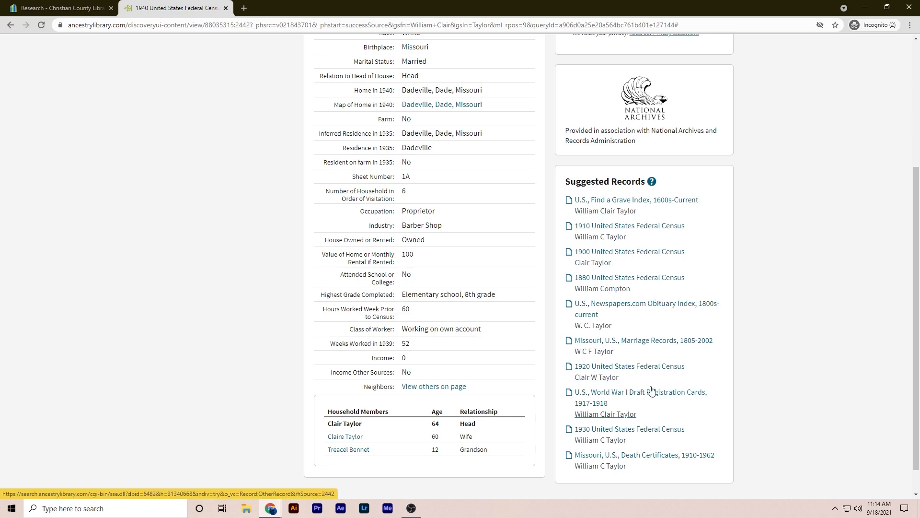
scroll(794, 311, "up", 4)
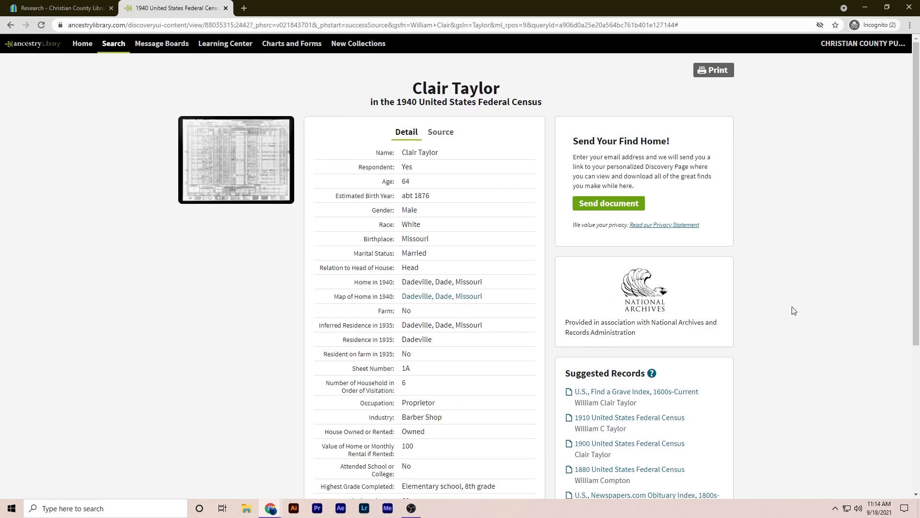
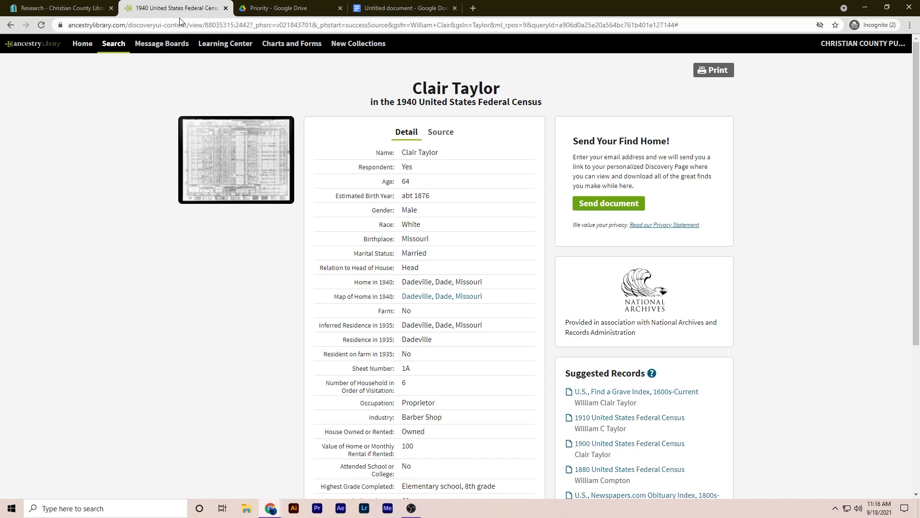
Return to the Ancestry Library home page and open the Birth, Marriage & Death Records search
left_click(41, 46)
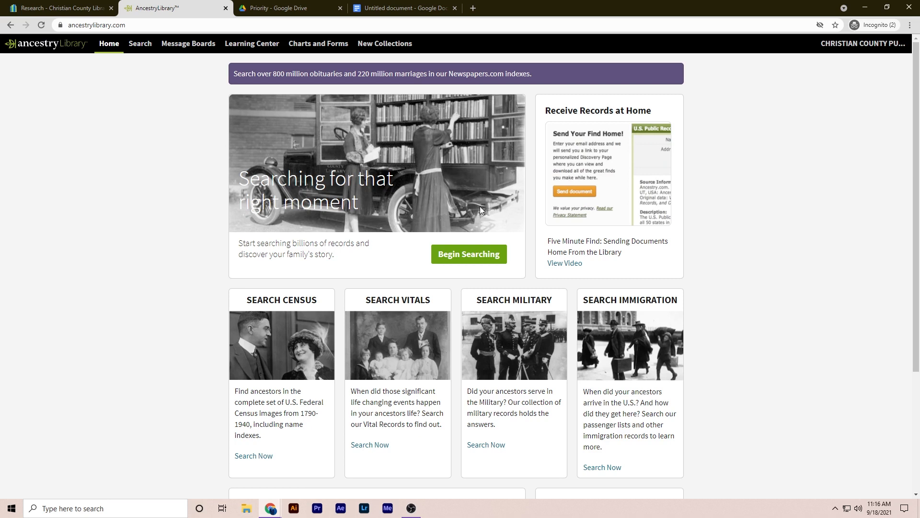
scroll(480, 206, "down", 4)
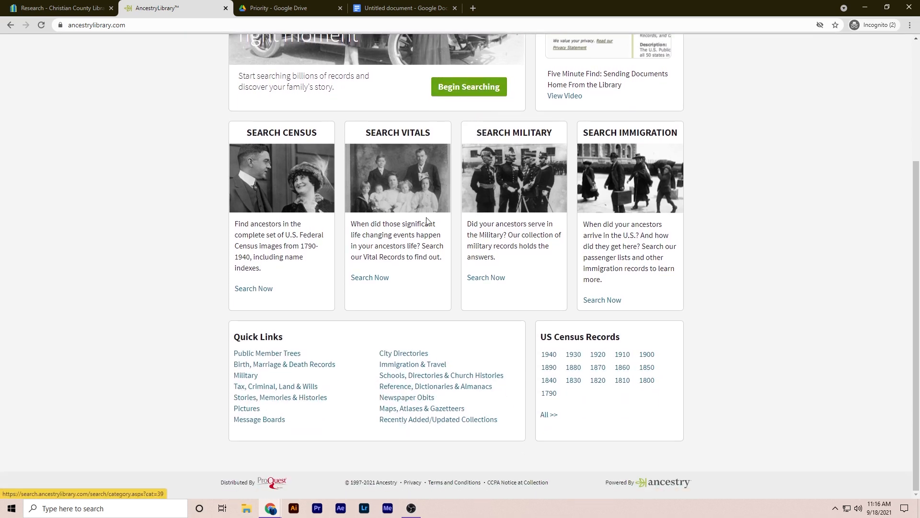
left_click(295, 365)
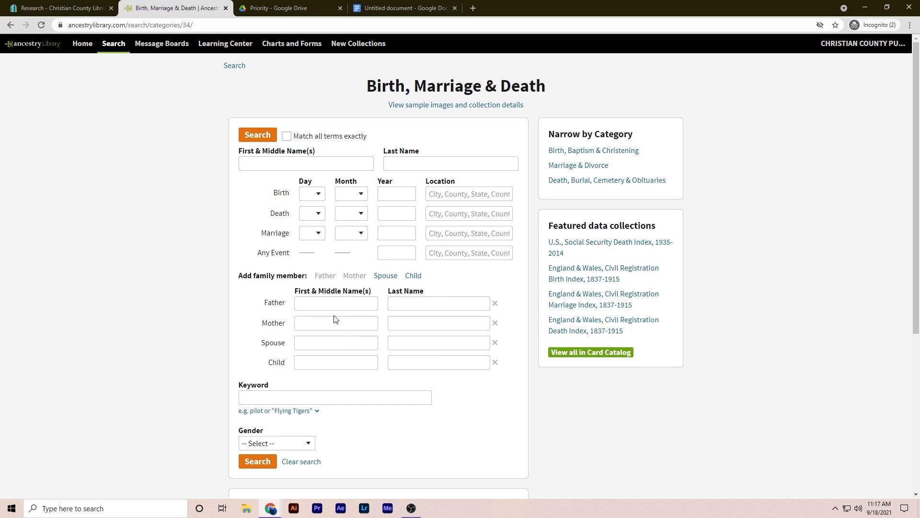
Consult the census notes in Google Docs, and enter the ancestor's full name and the spouse's first name in the Ancestry search form
left_click(401, 13)
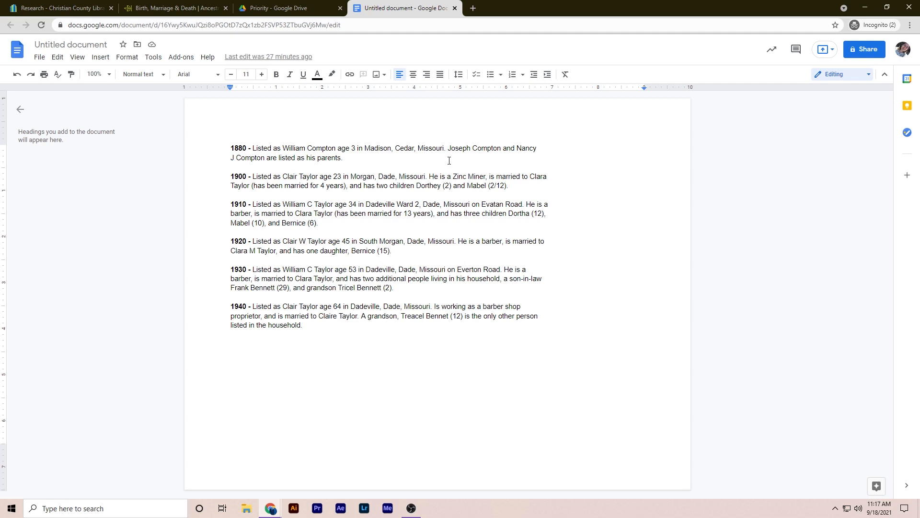
left_click(212, 8)
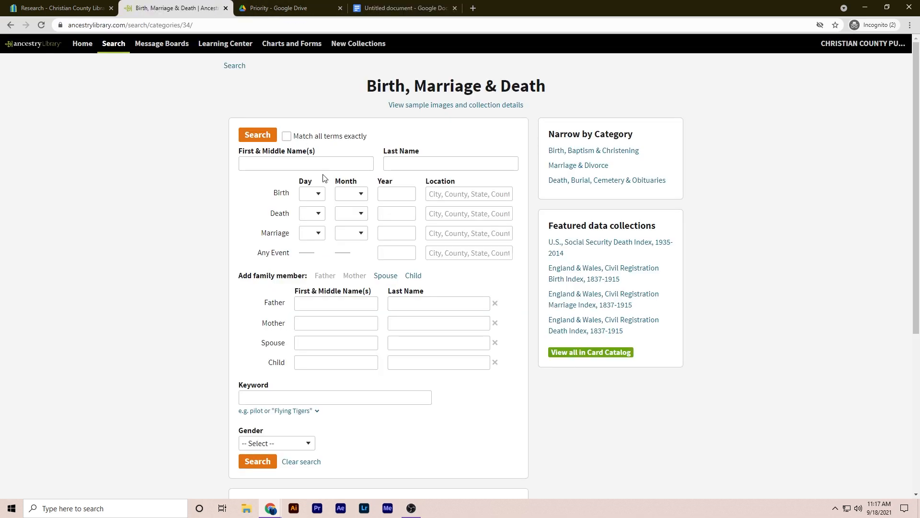
left_click(351, 166)
type("William Clair")
key("Tab")
type("Taylor")
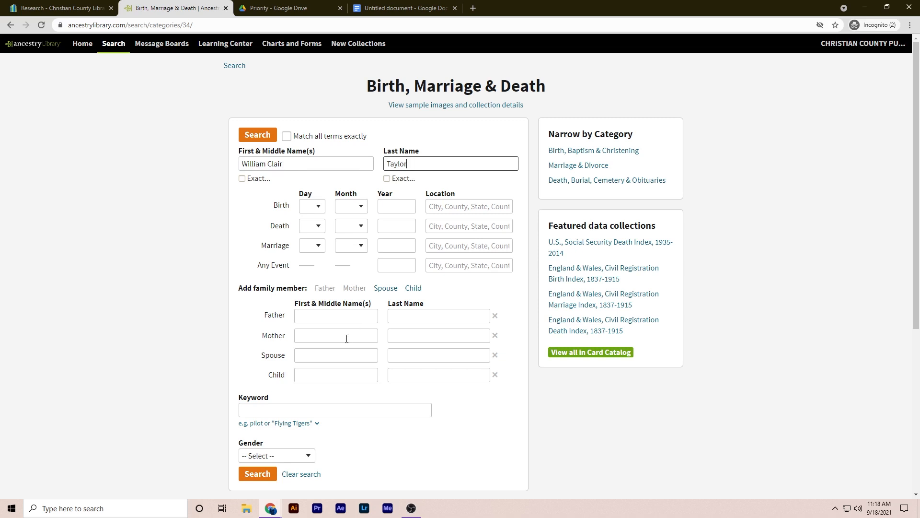
left_click(337, 355)
type("Clara")
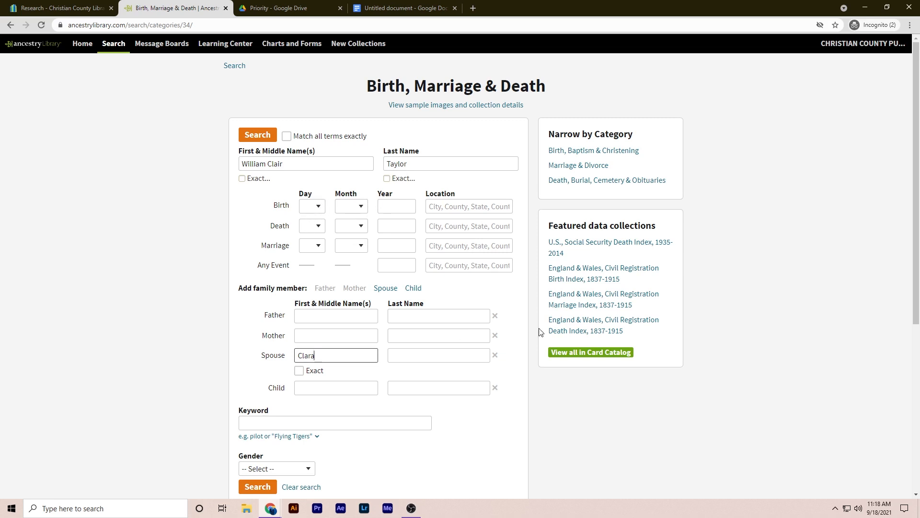
Set the marriage location to Dade County, Missouri, USA
left_click(459, 251)
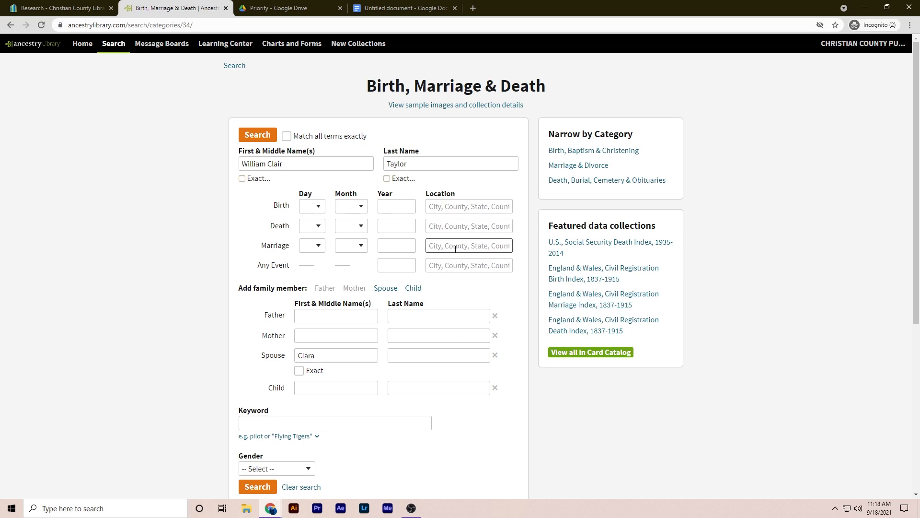
type("Dade")
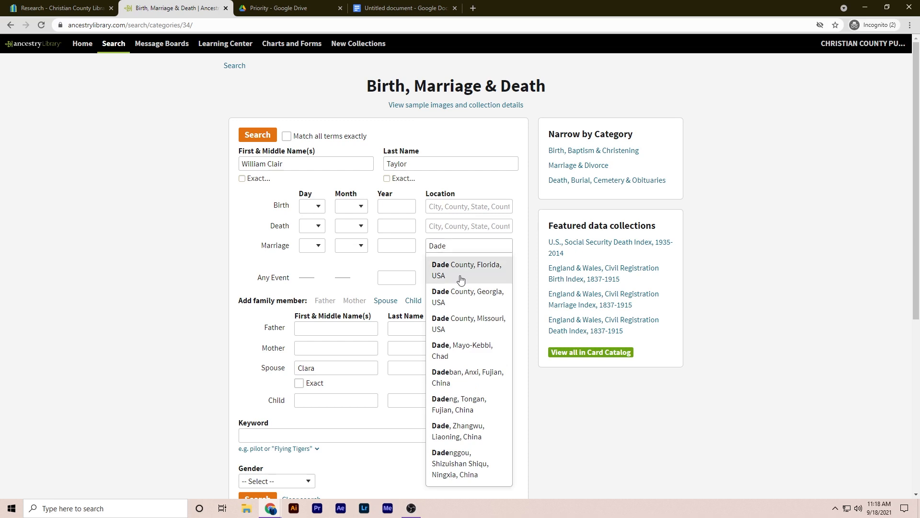
left_click(464, 323)
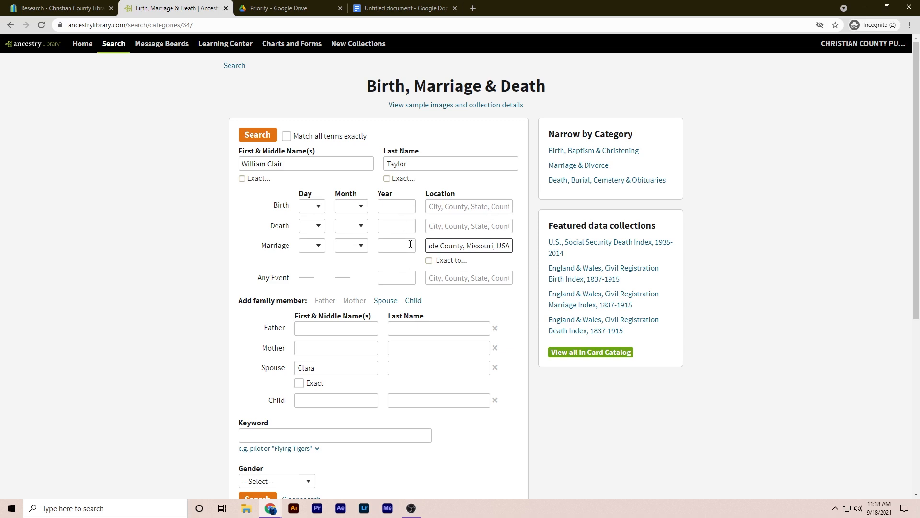
Check the census notes for the length of the marriage, and set the marriage year to 1896, exact to +/-5 years
left_click(404, 8)
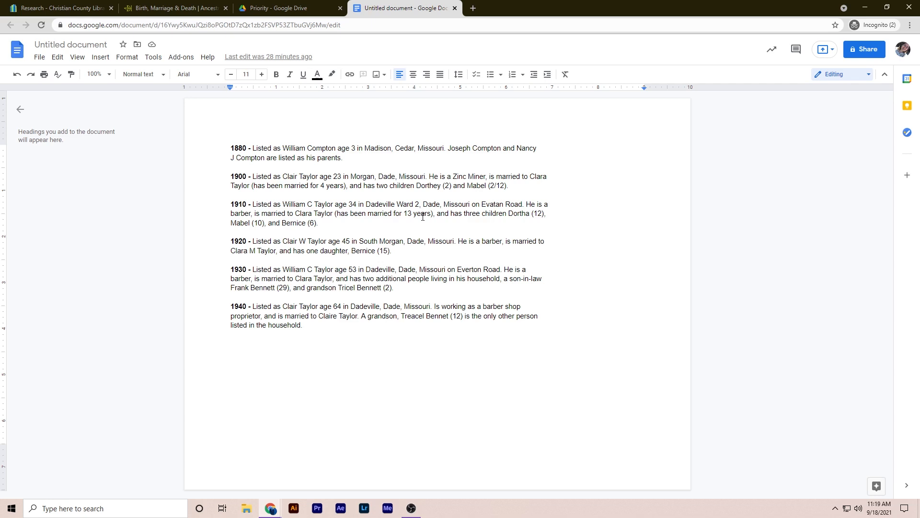
left_click(276, 6)
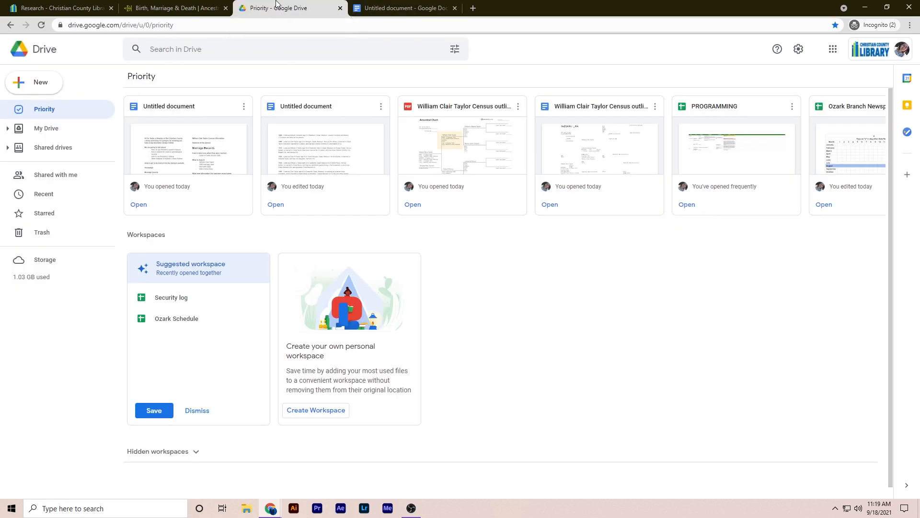
left_click(74, 4)
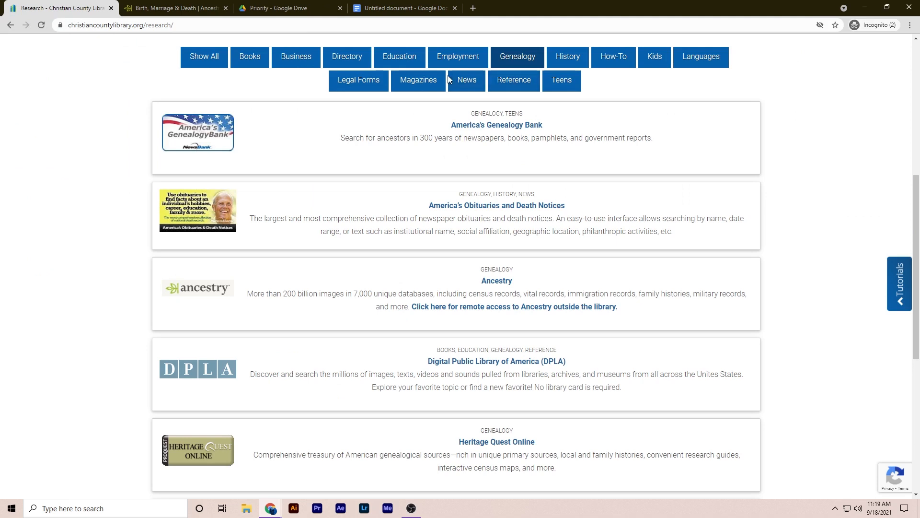
left_click(176, 11)
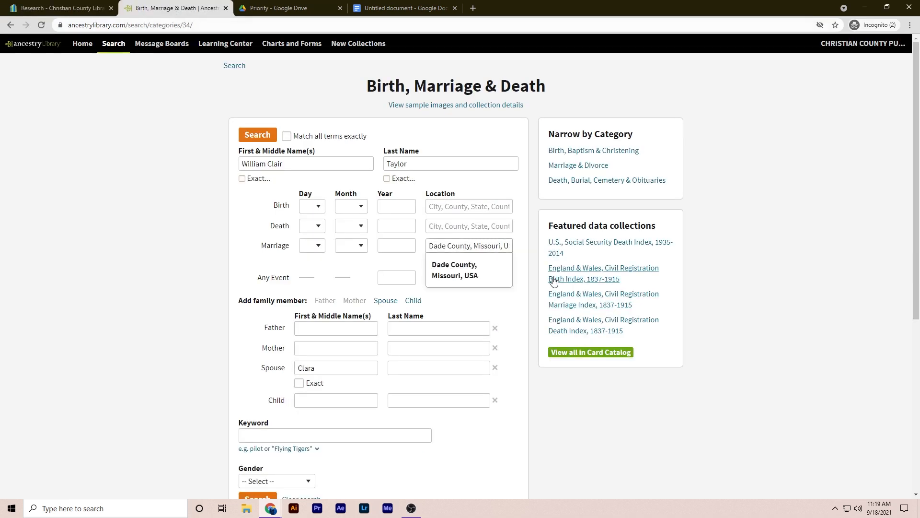
left_click(404, 249)
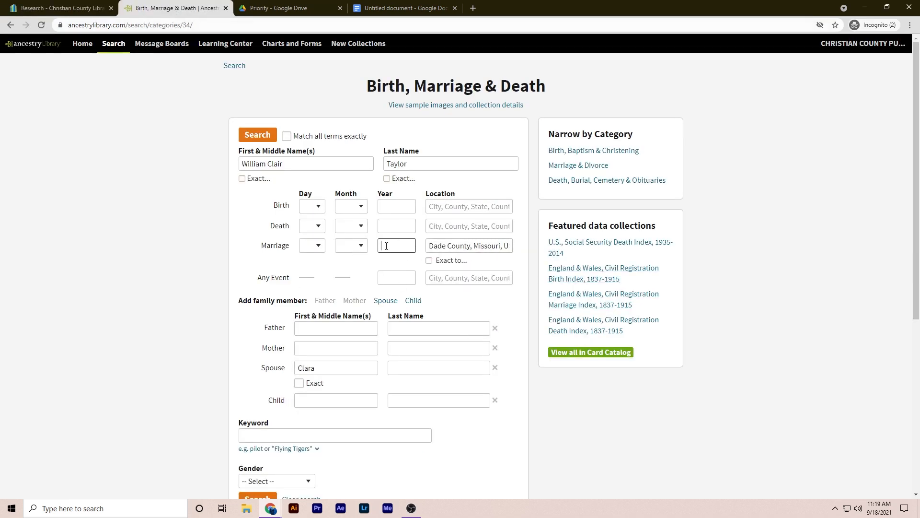
type("1896")
left_click(399, 278)
left_click(398, 266)
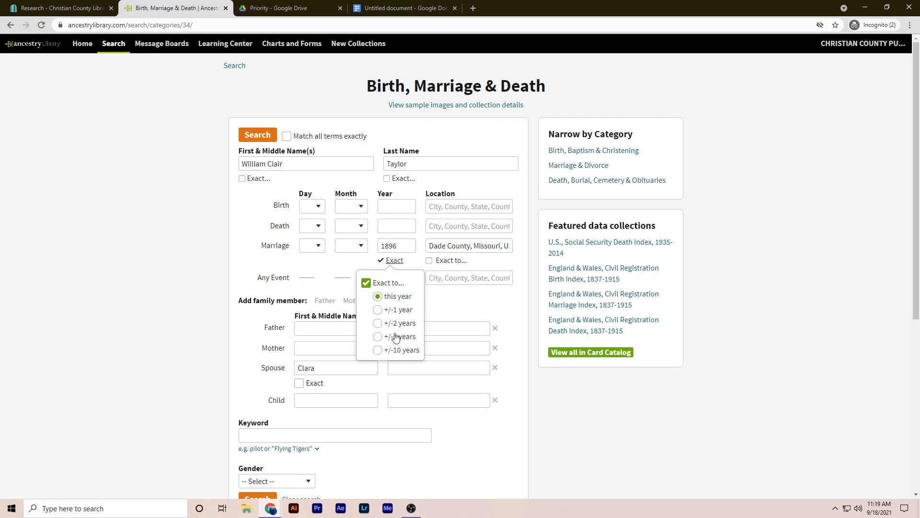
left_click(379, 337)
left_click(460, 302)
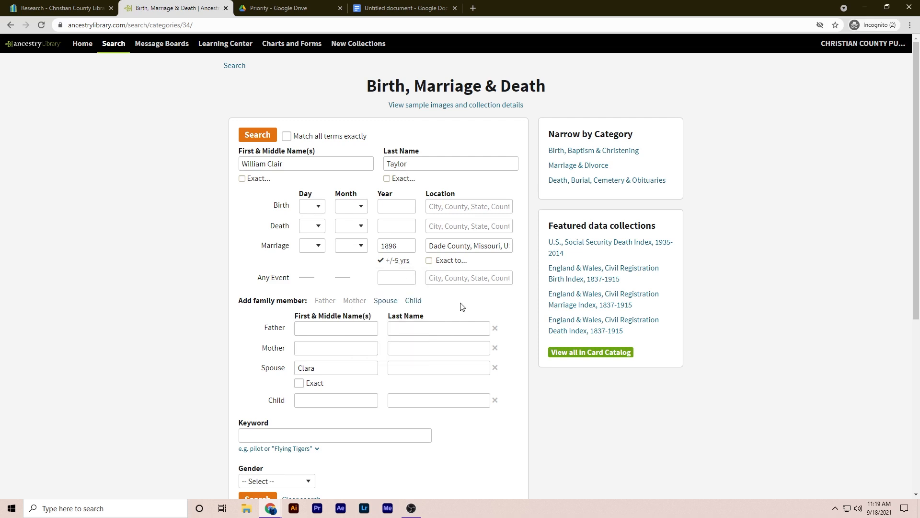
Run the search and open the 11 Nov 1896 Dadeville result from Missouri, U.S., Marriage Records, 1805-2002, after previewing it
left_click(266, 136)
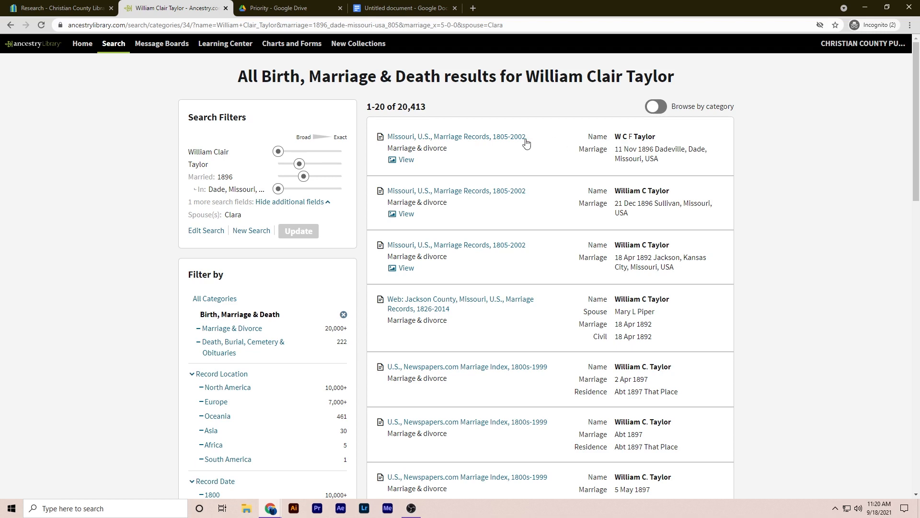
mouse_move(511, 143)
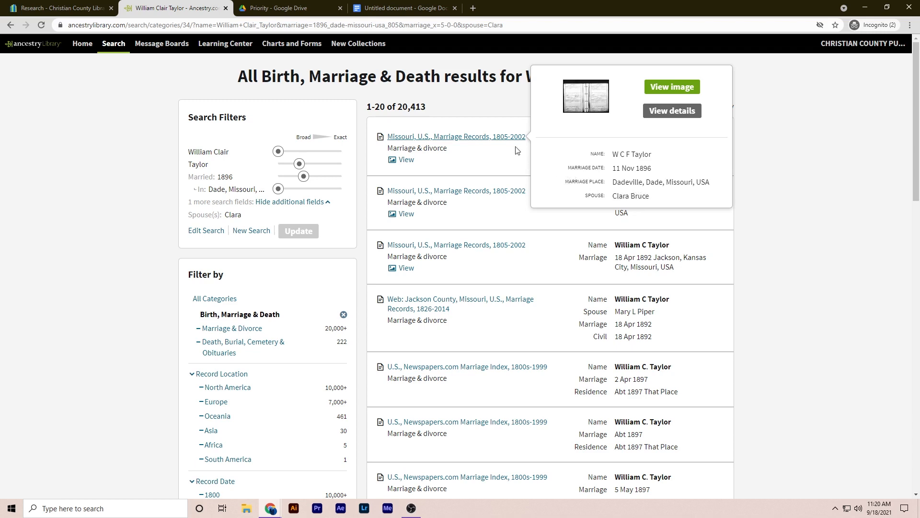
left_click(500, 138)
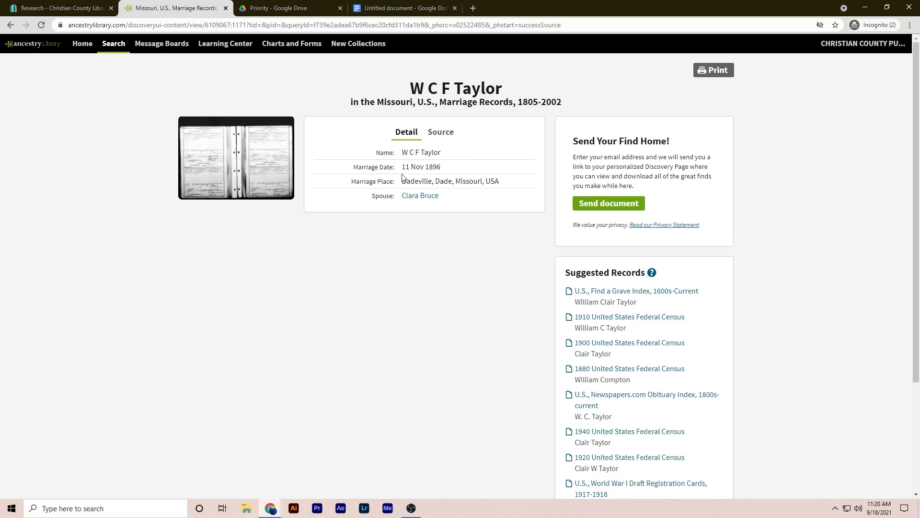
Open the marriage record's original image, enlarge the ancestor's license on page 357 and read its entries
left_click(237, 167)
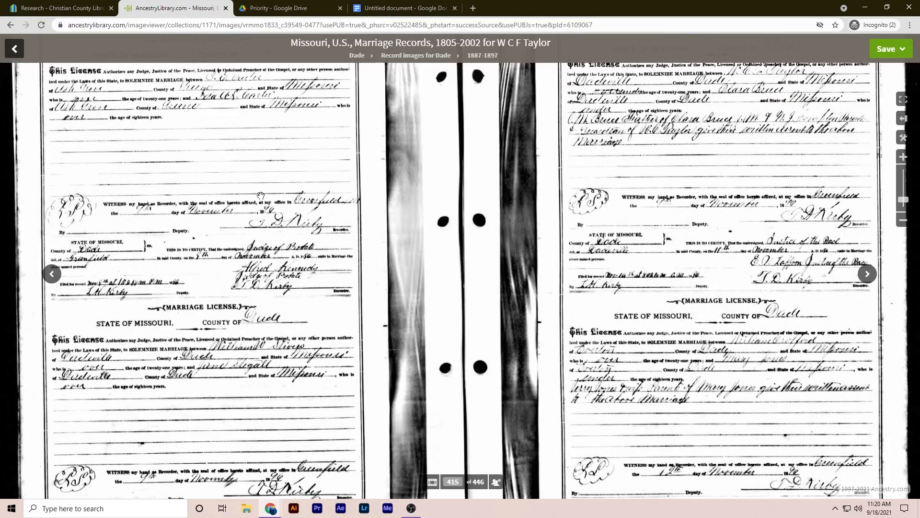
left_click_drag(260, 195, 283, 290)
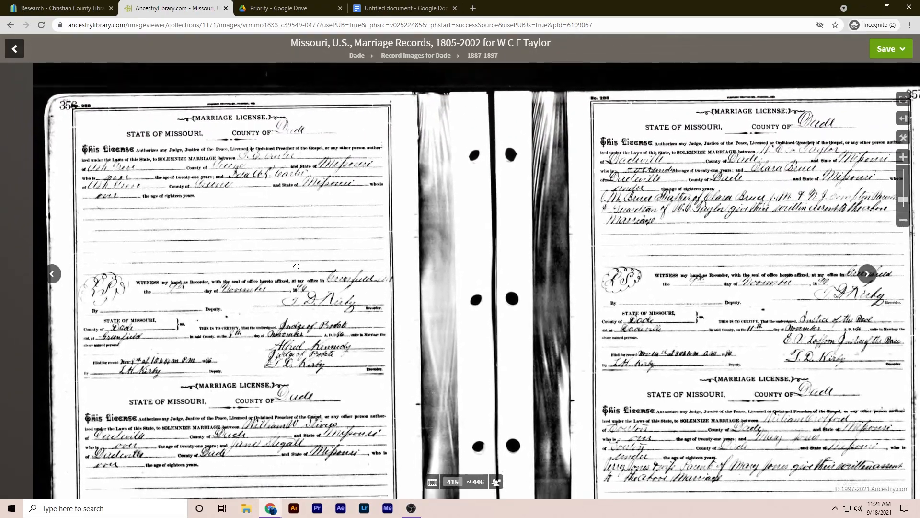
left_click_drag(296, 267, 307, 187)
left_click_drag(667, 154, 534, 194)
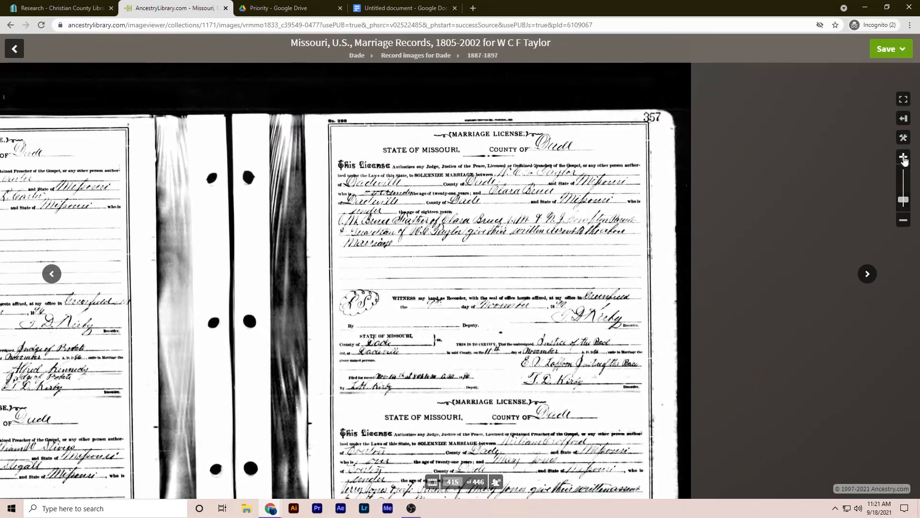
left_click(905, 159)
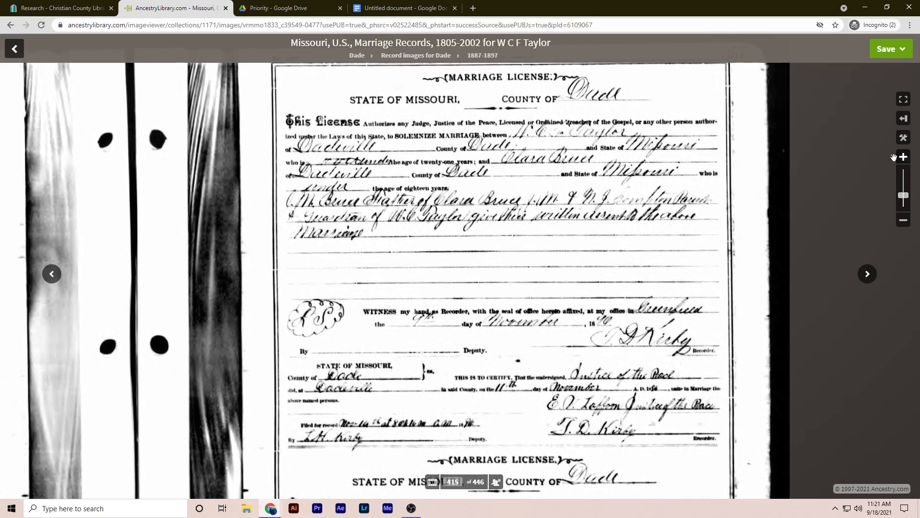
left_click_drag(766, 149, 716, 155)
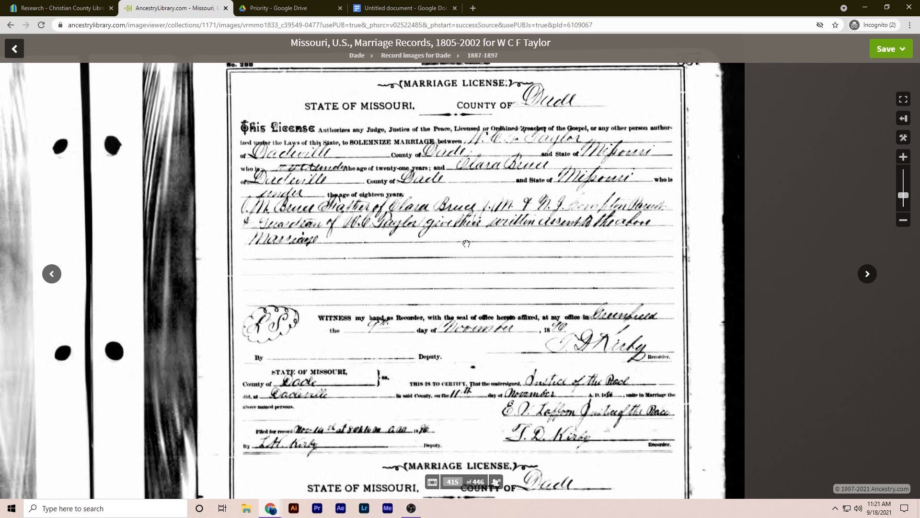
Read the remaining entries of the marriage license on page 357, then return to the marriage record's detail page
left_click_drag(385, 239, 358, 243)
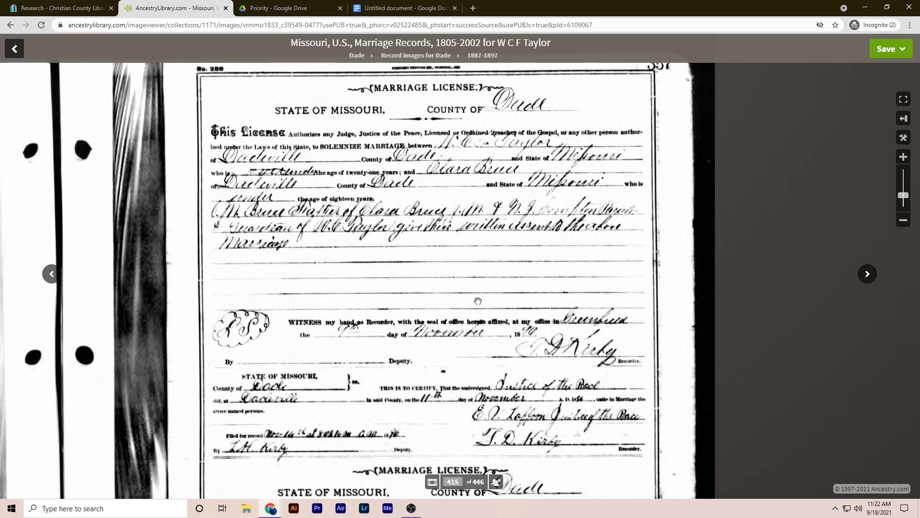
scroll(478, 300, "down", 2)
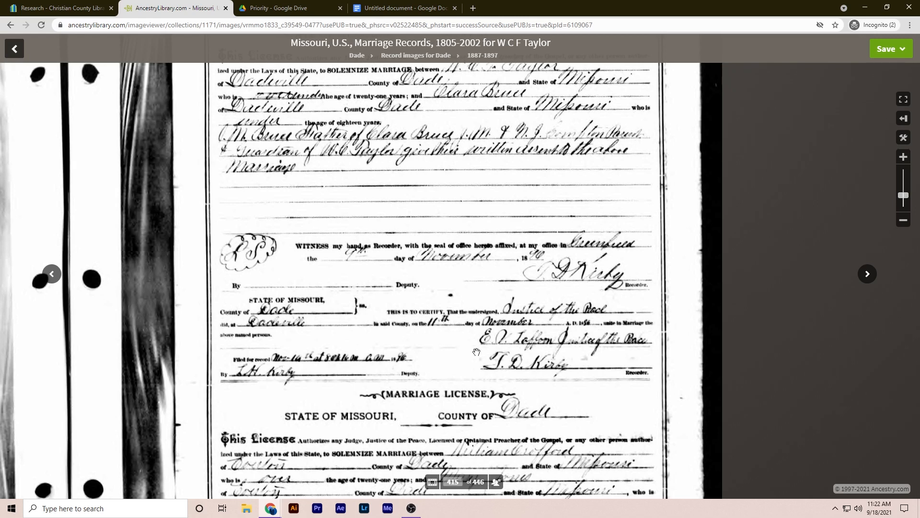
left_click_drag(367, 163, 368, 219)
left_click_drag(471, 220, 452, 272)
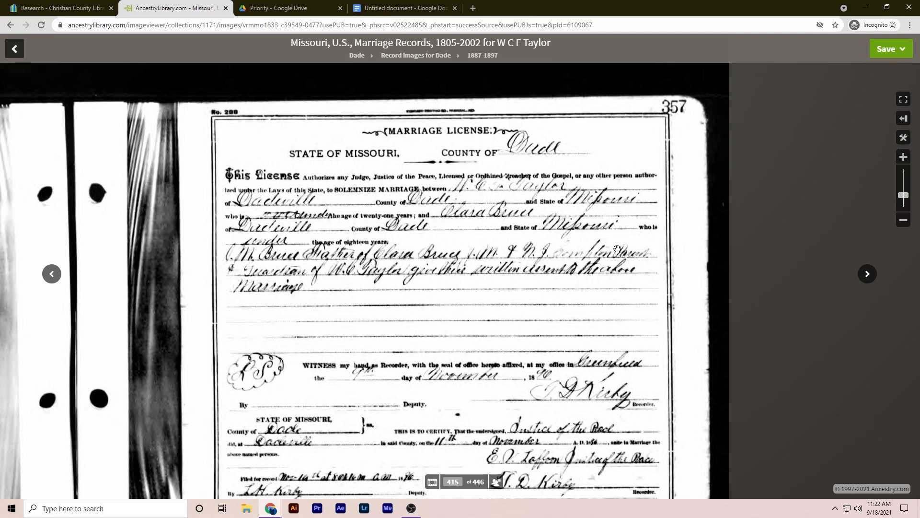
left_click(14, 51)
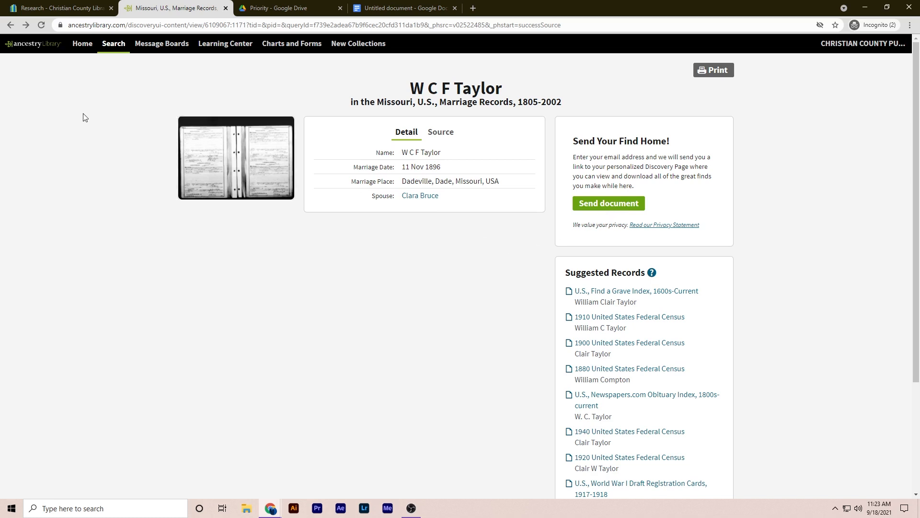
Return to the home page and open the vital records search, narrowed to Death, Burial, Cemetery & Obituaries
left_click(39, 49)
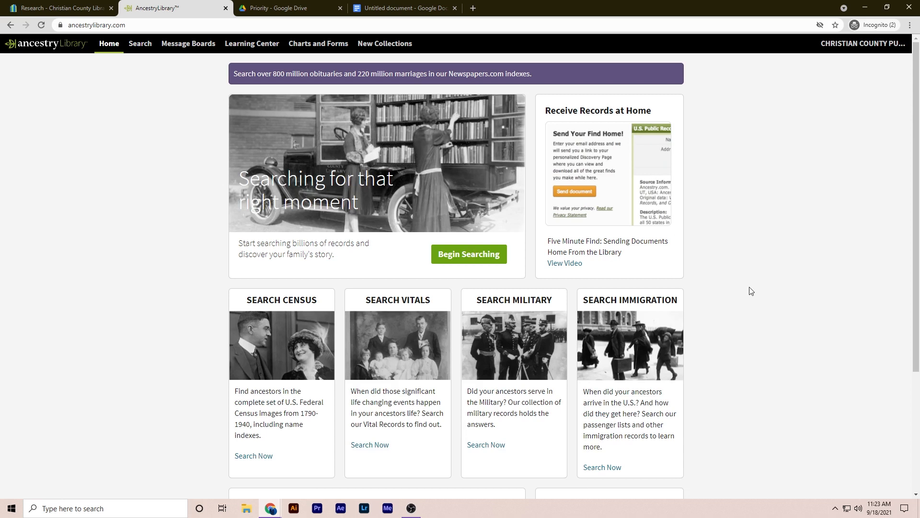
scroll(745, 291, "down", 3)
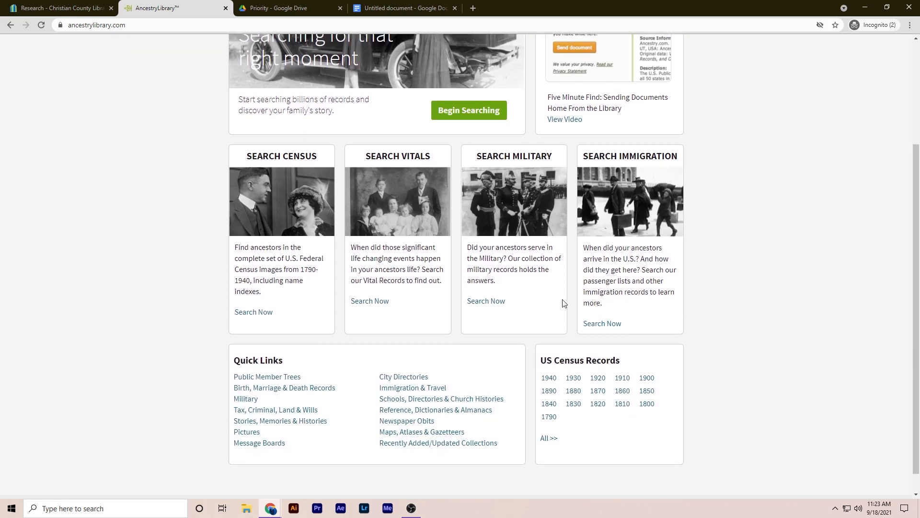
left_click(375, 307)
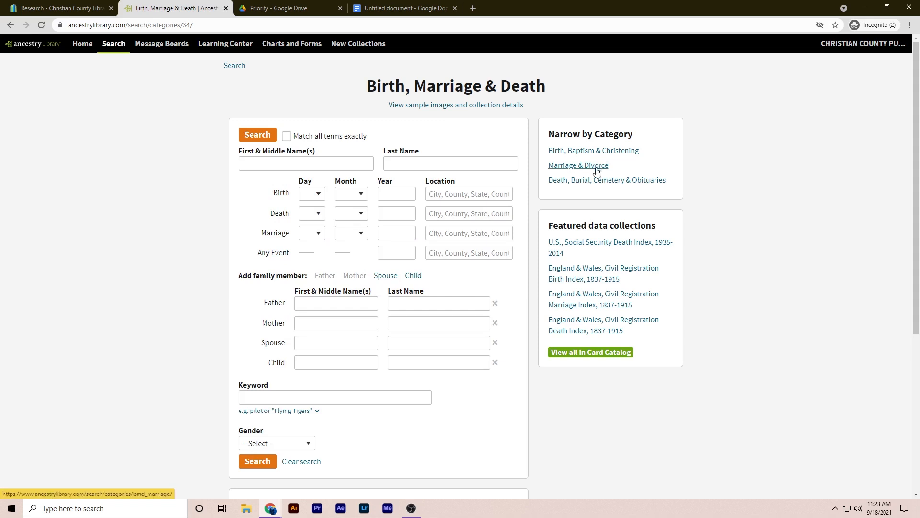
left_click(617, 182)
Enter the ancestor's first and middle names and last name in the death records search form
left_click(352, 167)
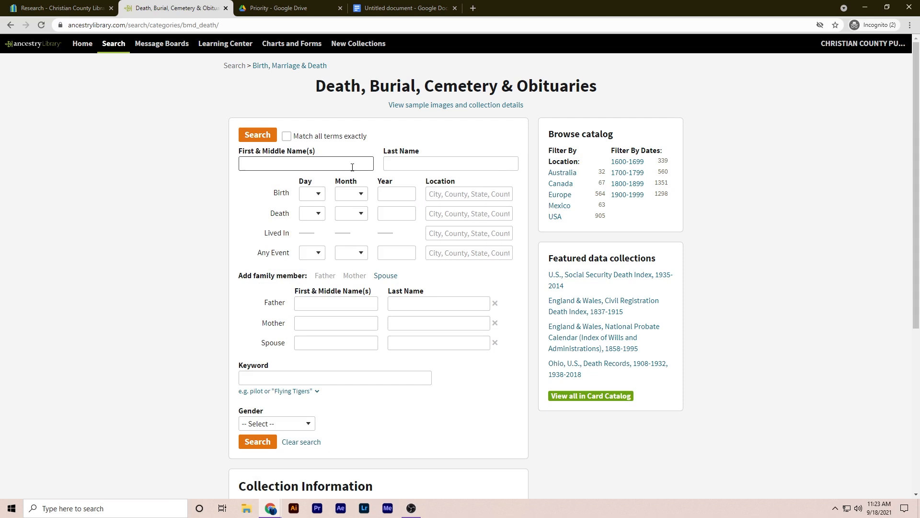
type("W")
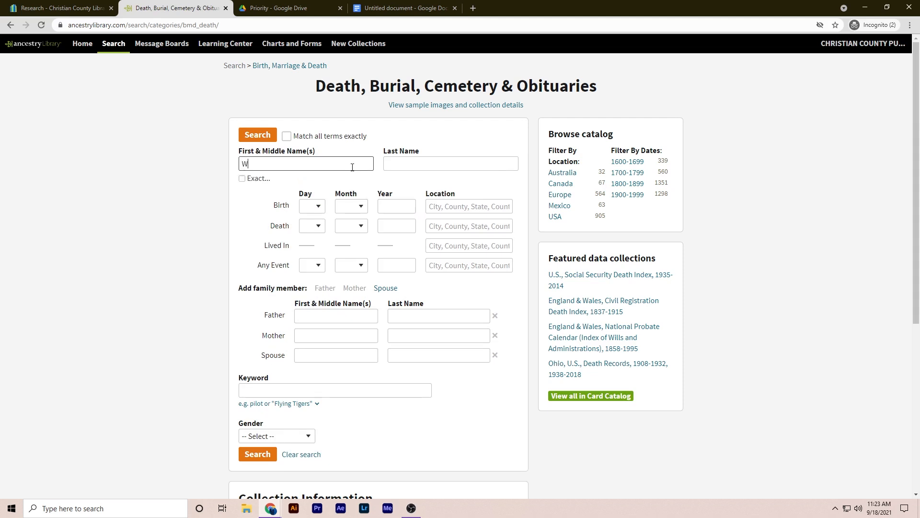
type("illiam Clair")
key("Tab")
type("Taylor")
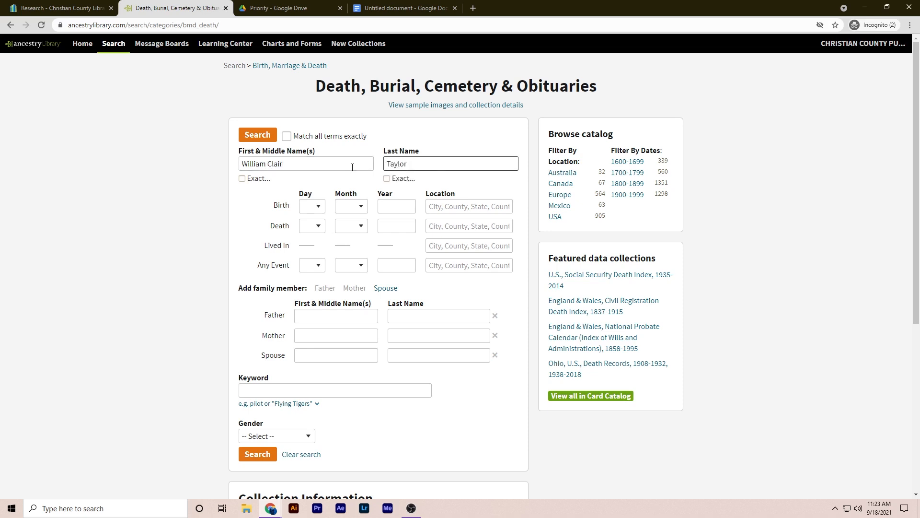
Set the birth year to 1876, the death year to 1944 and the lived-in location to Dade County, Missouri, USA
left_click(411, 209)
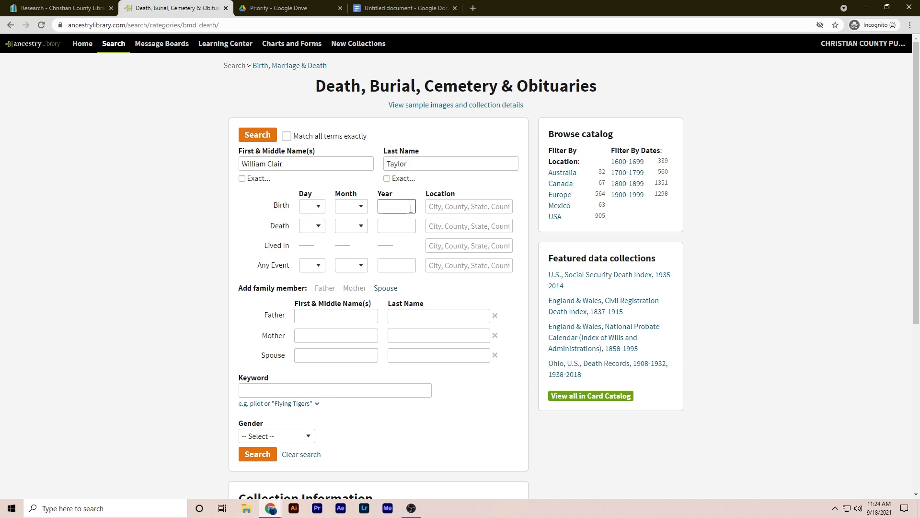
type("1876")
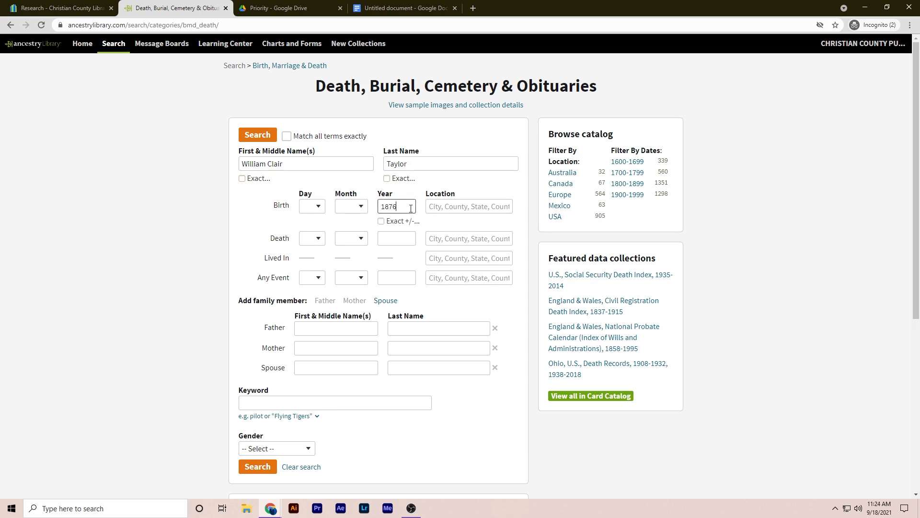
left_click(407, 242)
type("1944")
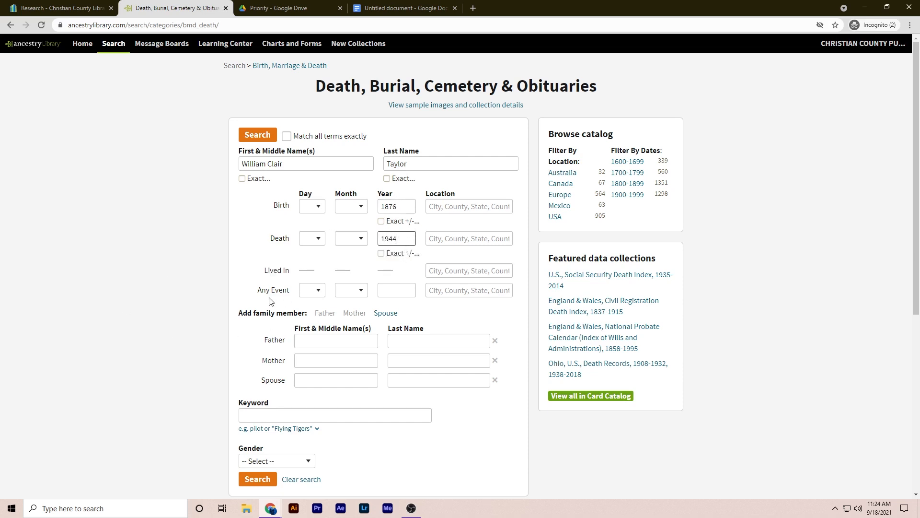
left_click(477, 268)
type("Dade")
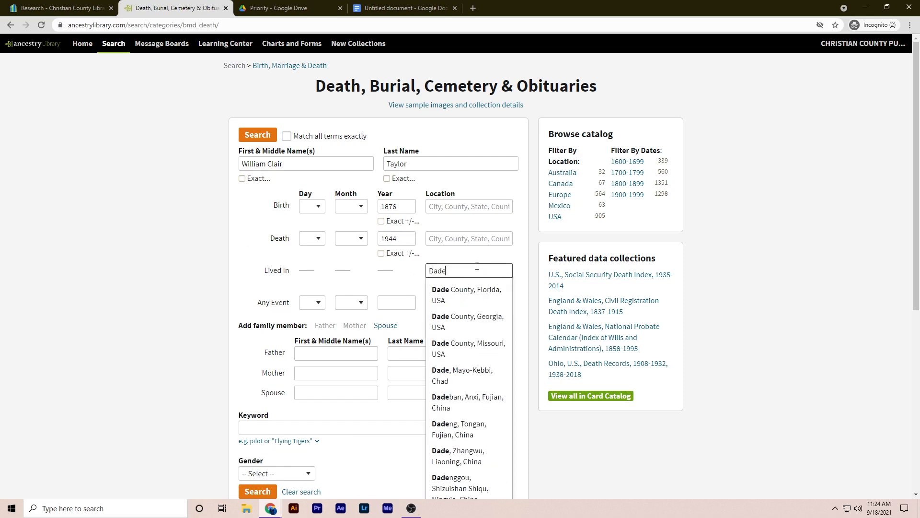
left_click(478, 345)
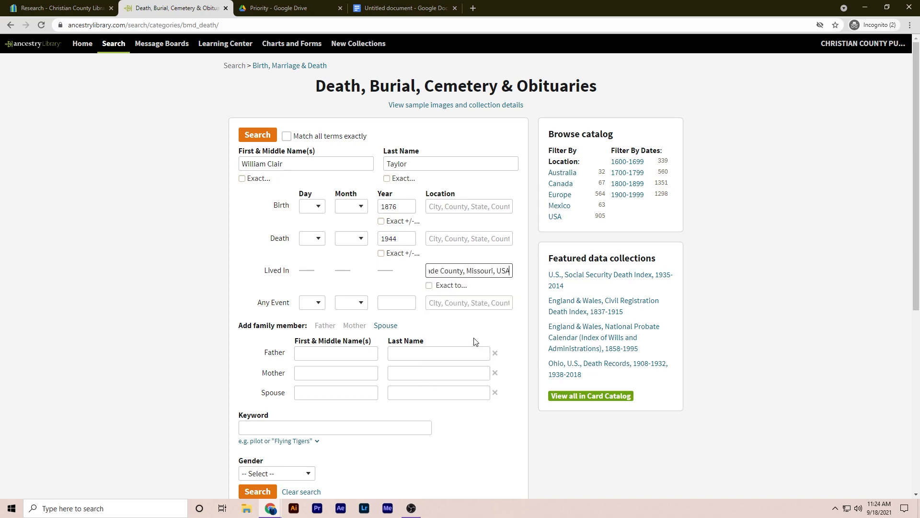
Run the death records search and open the ancestor's U.S., Find a Grave Index, 1600s-Current result after previewing its details
left_click(257, 136)
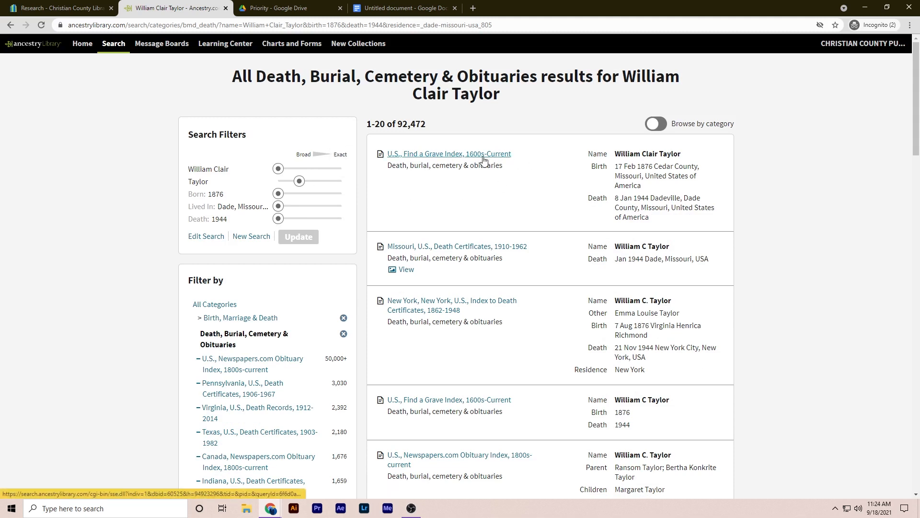
mouse_move(483, 160)
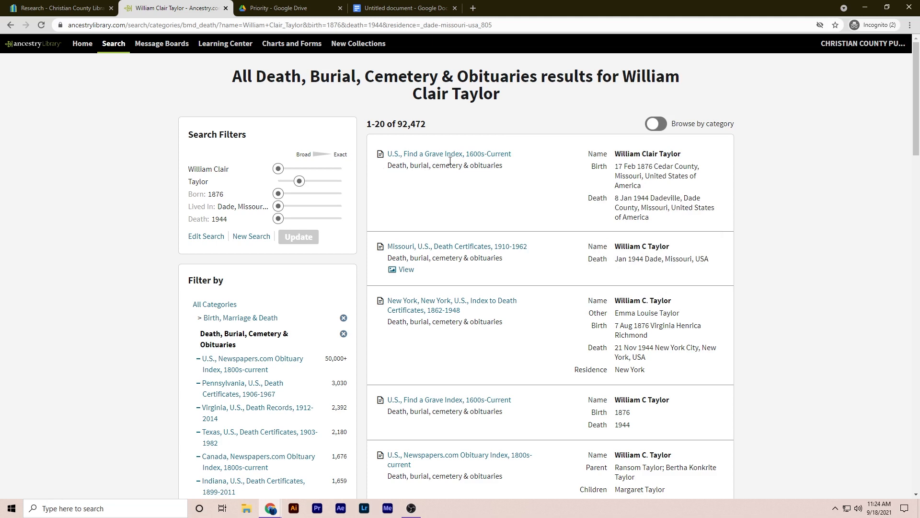
mouse_move(456, 158)
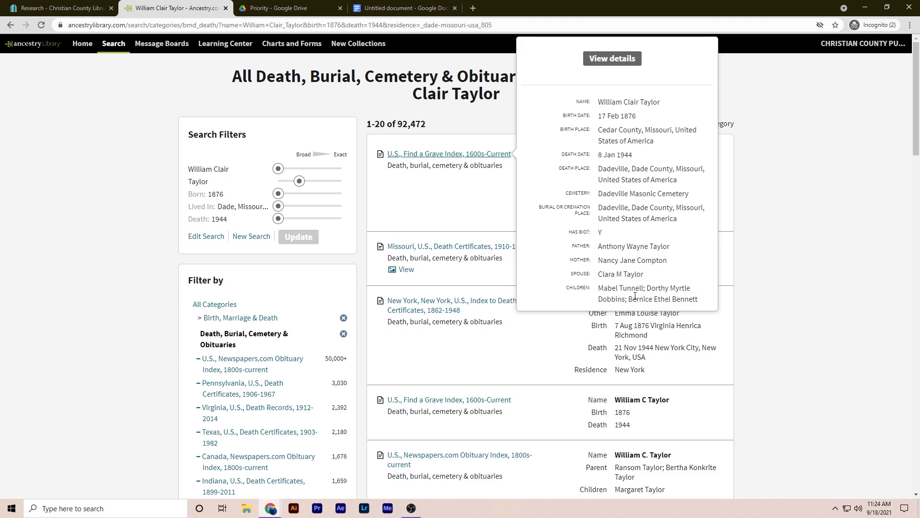
left_click(504, 157)
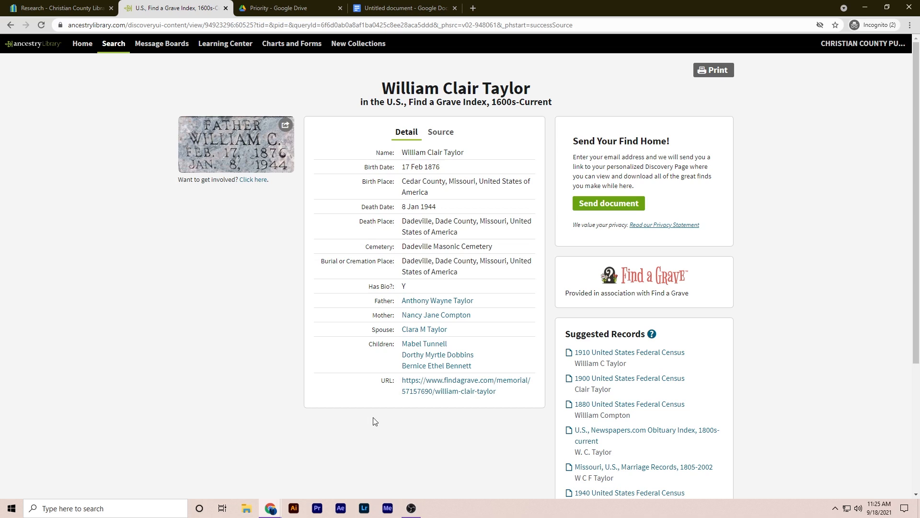
Visit the ancestor's linked Find a Grave memorial, review the biography and family members, and close the memorial page
left_click(430, 392)
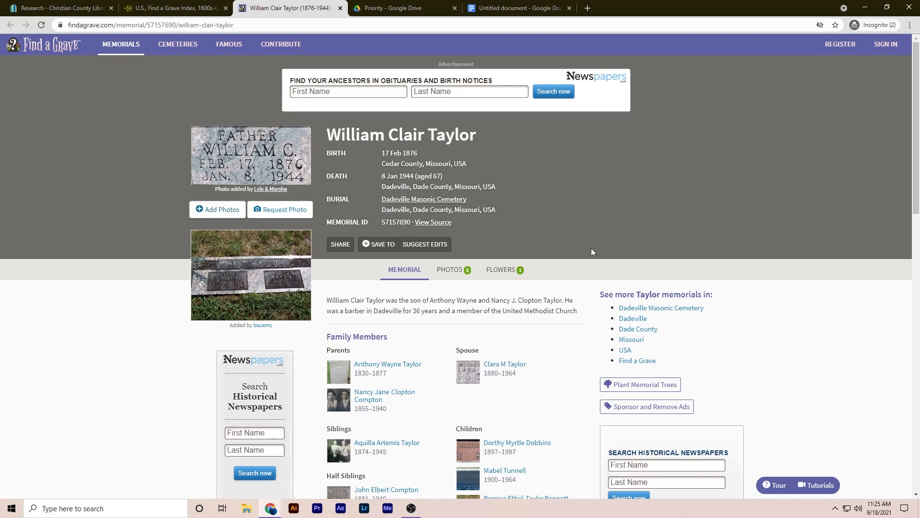
scroll(526, 310, "down", 6)
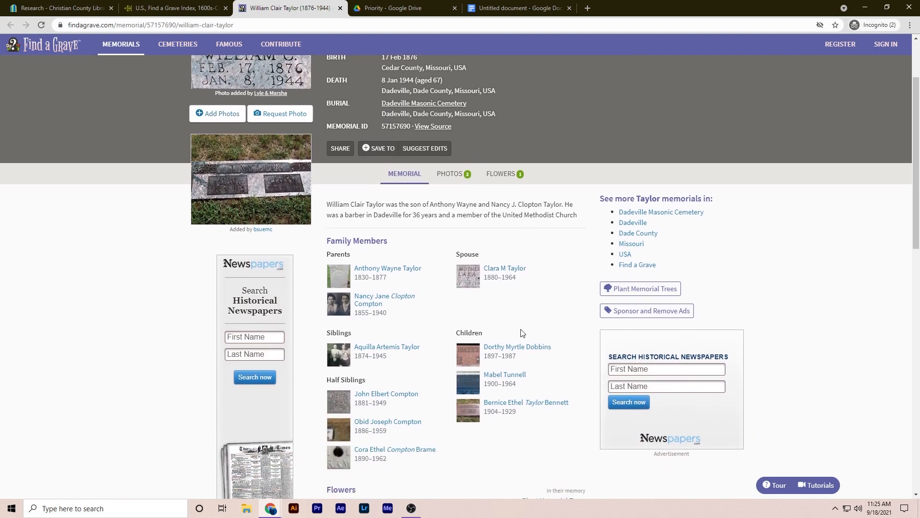
scroll(519, 333, "up", 5)
left_click(341, 8)
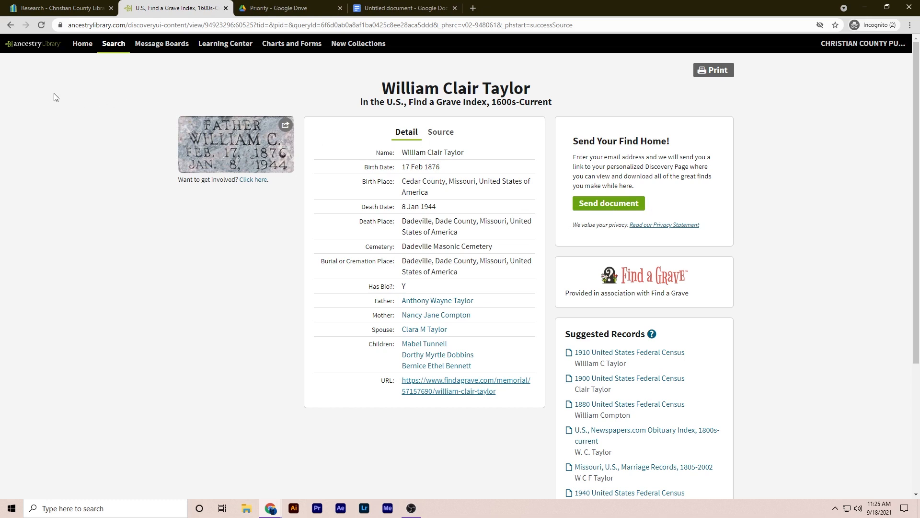
Return to the death search results and open the Jan 1944 Dade result from Missouri, U.S., Death Certificates, 1910-1962
left_click(11, 25)
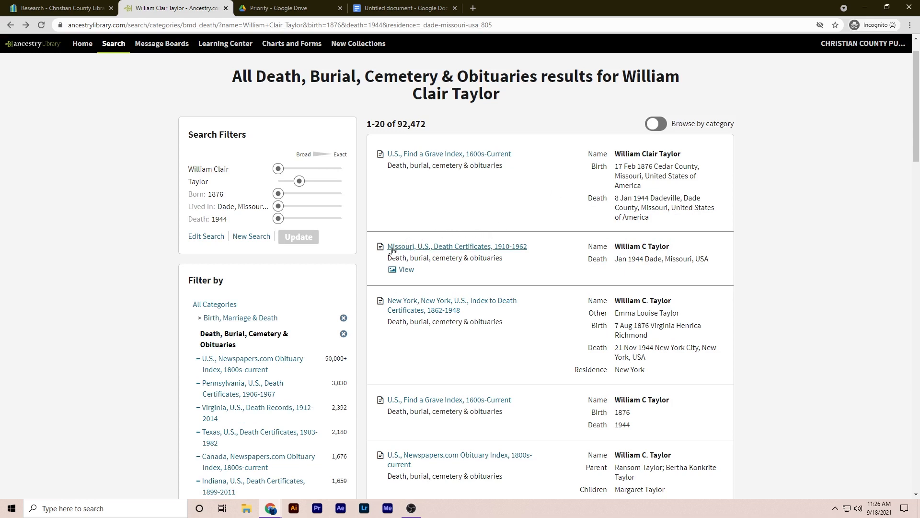
mouse_move(522, 255)
left_click(525, 250)
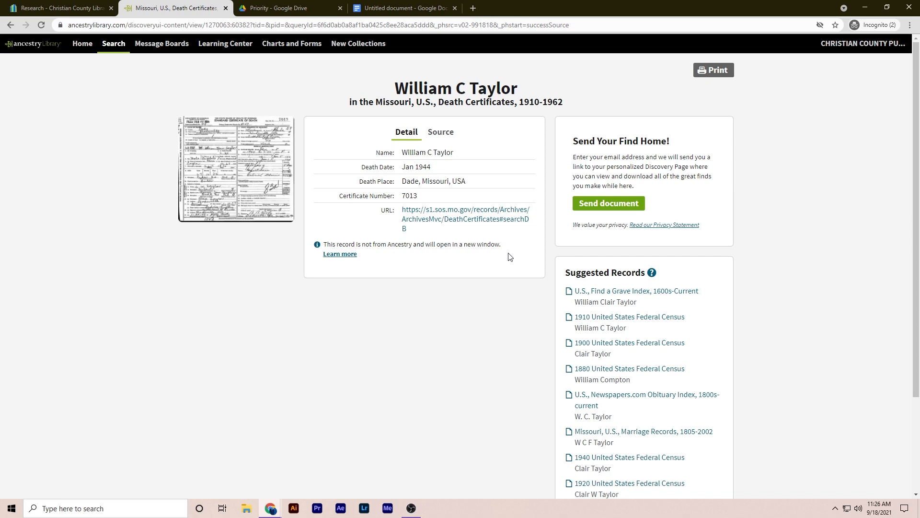
Visit the record's linked Missouri Digital Heritage site, examine the death certificate search form, and close the site
left_click(495, 220)
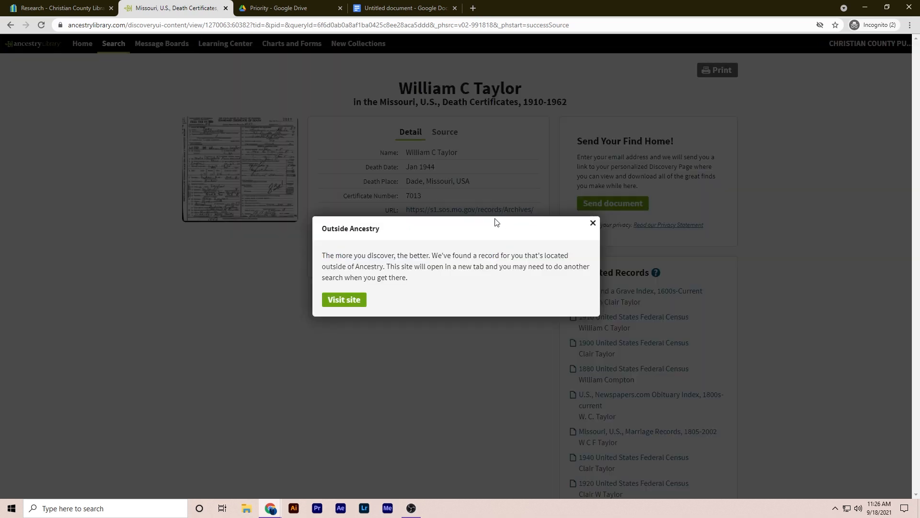
left_click(355, 302)
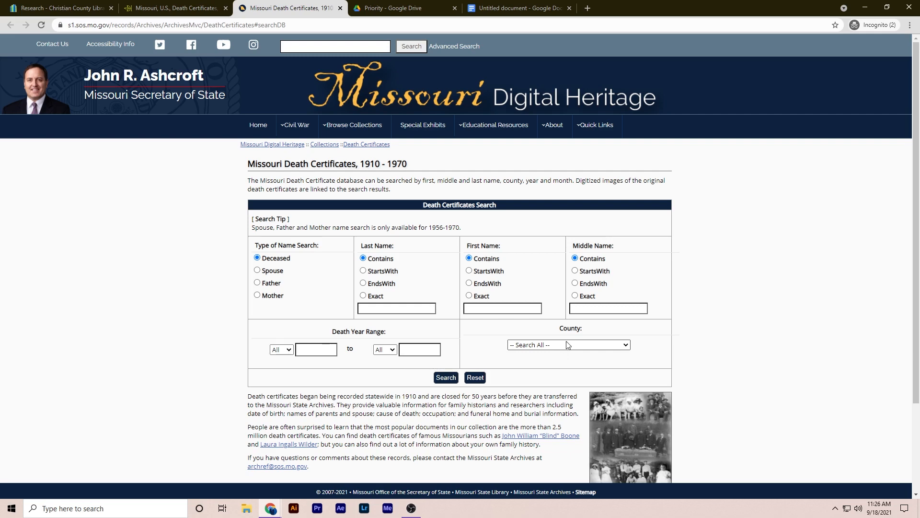
left_click(341, 8)
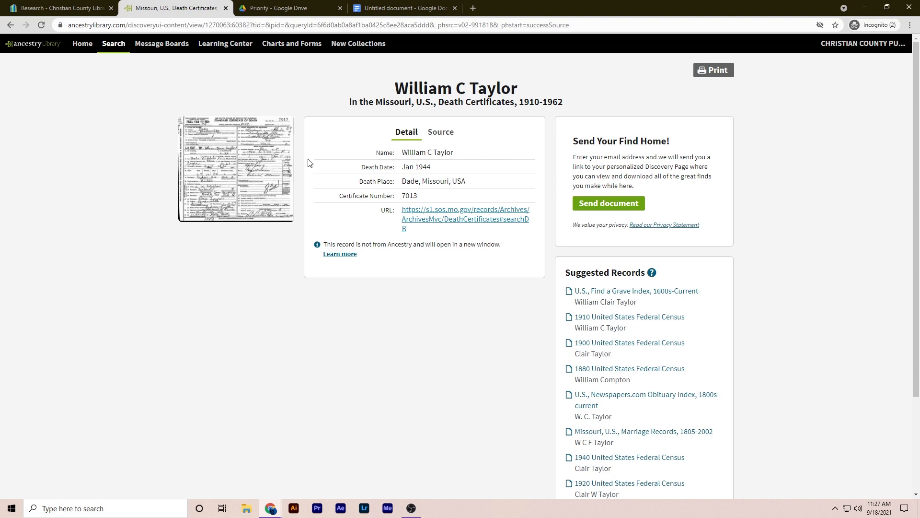
Open the original death certificate image, reduce it to show the full page, read its entries and return to the record
left_click(252, 164)
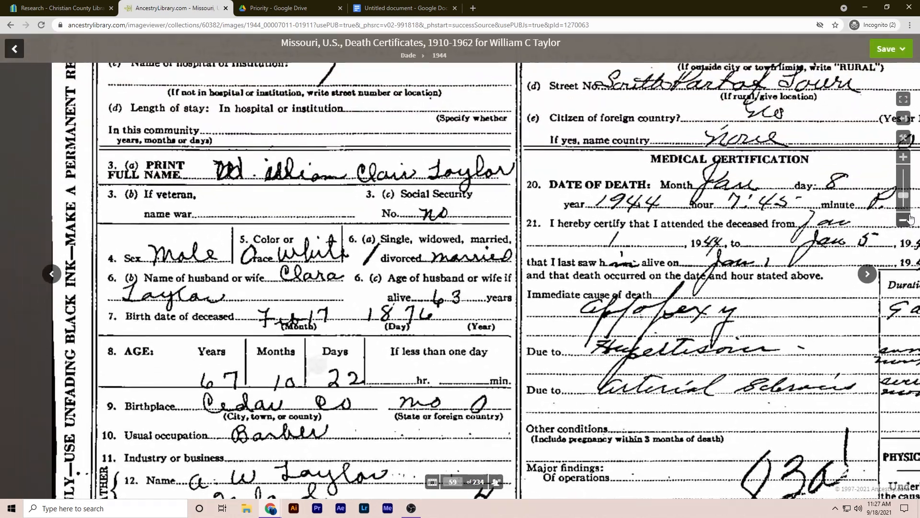
left_click(903, 219)
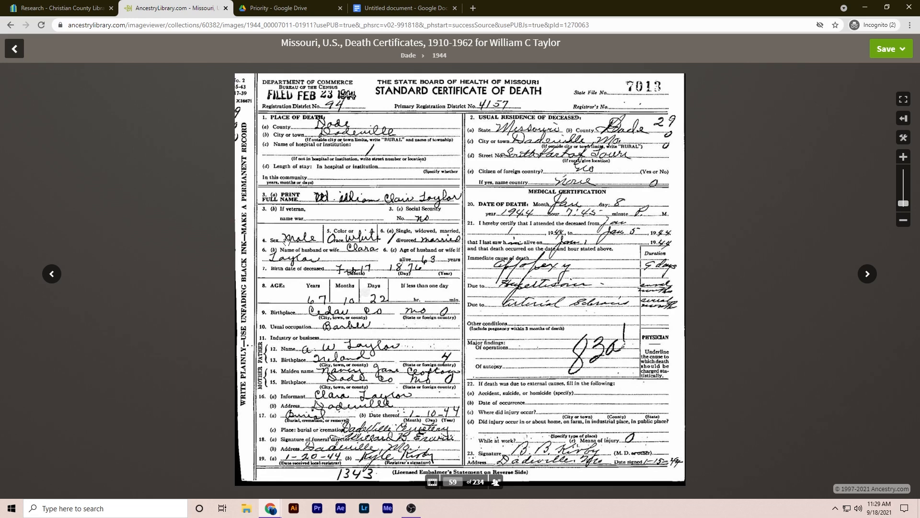
left_click(15, 49)
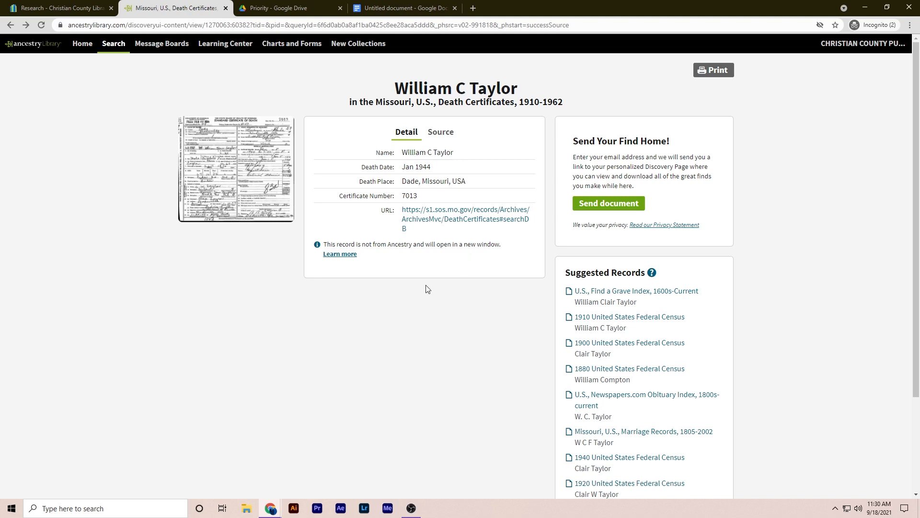
Revisit the Missouri Digital Heritage site from the record, look over the whole Missouri Death Certificates, 1910 - 1970 page, and close it
left_click(467, 227)
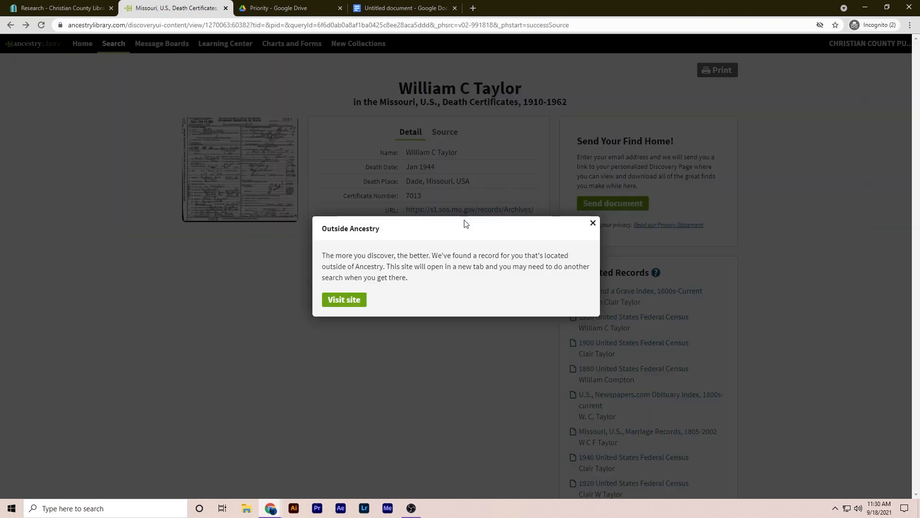
left_click(358, 300)
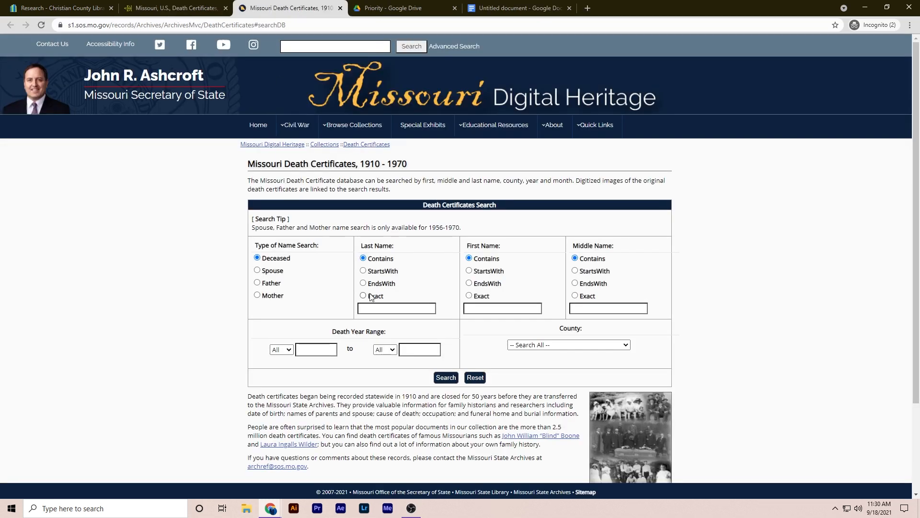
scroll(451, 250, "down", 1)
scroll(450, 250, "down", 2)
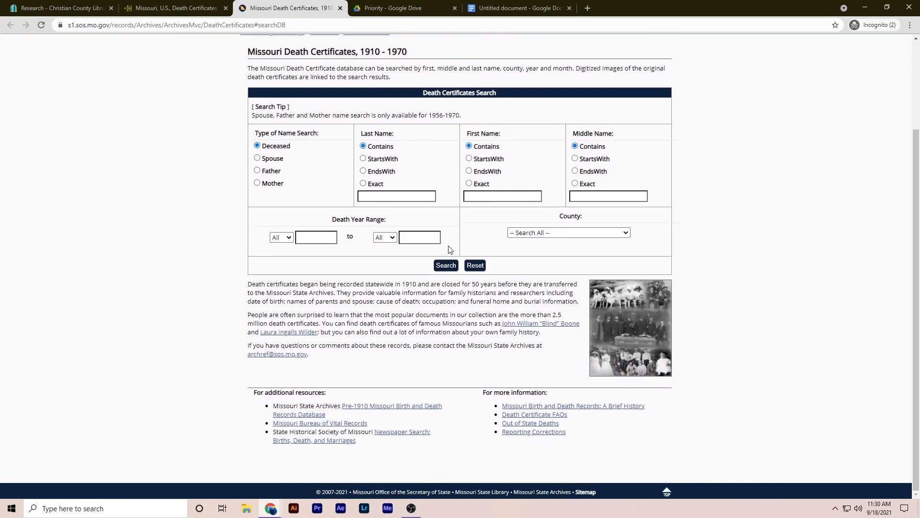
scroll(451, 250, "up", 3)
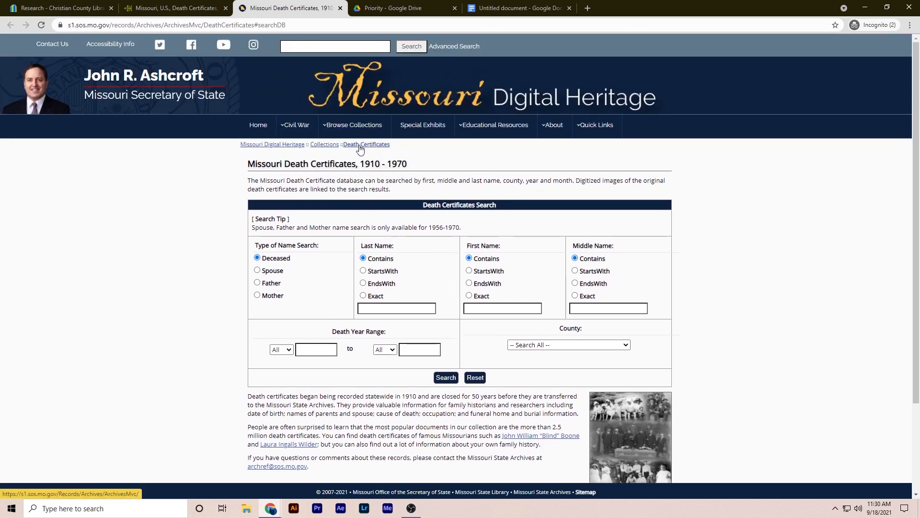
key("ctrl+w")
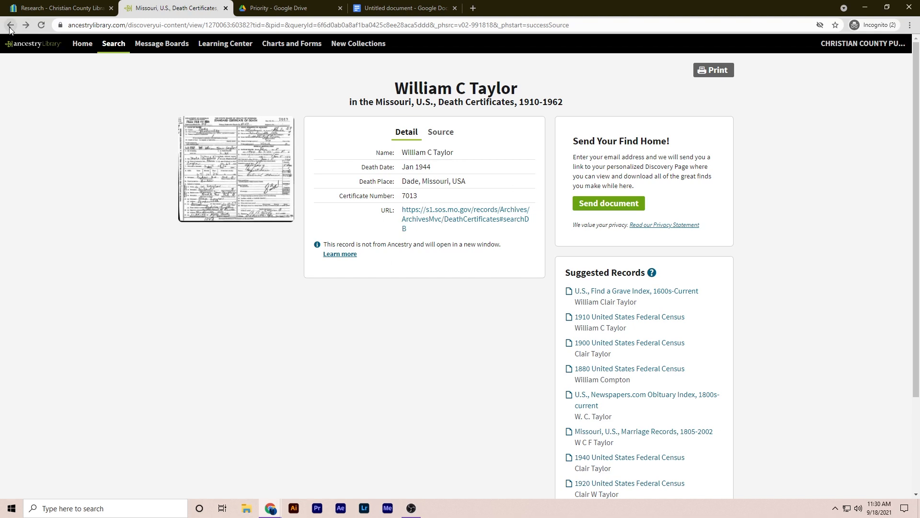
Open the Military Records search from the Ancestry Library home page and enter the ancestor's first, middle and last names
left_click(30, 46)
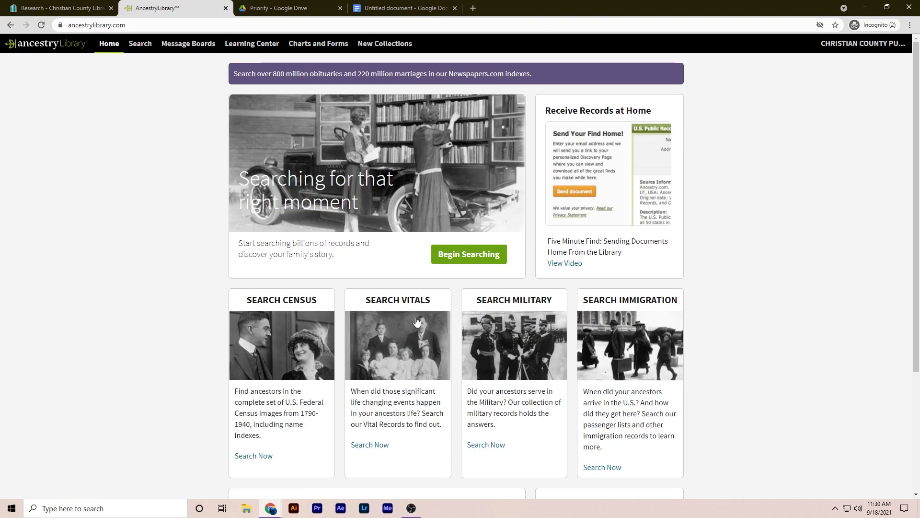
left_click(498, 451)
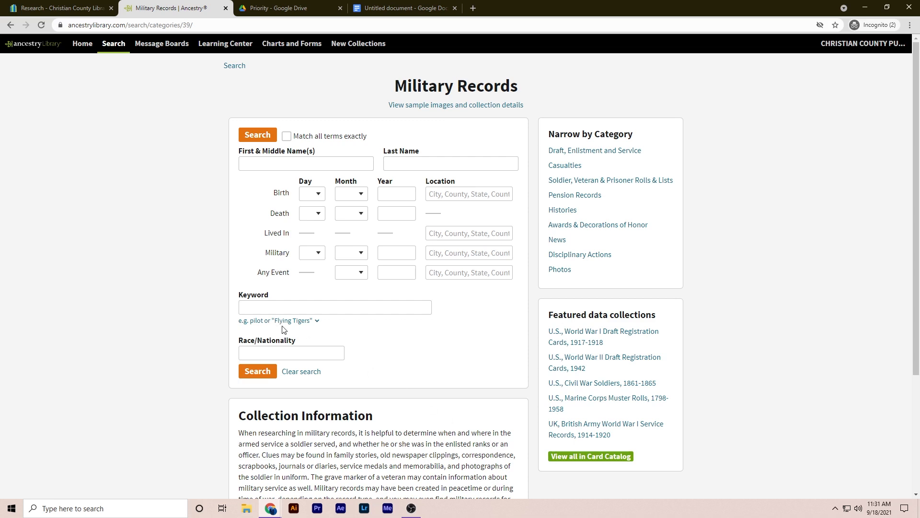
left_click(319, 169)
type("Wi")
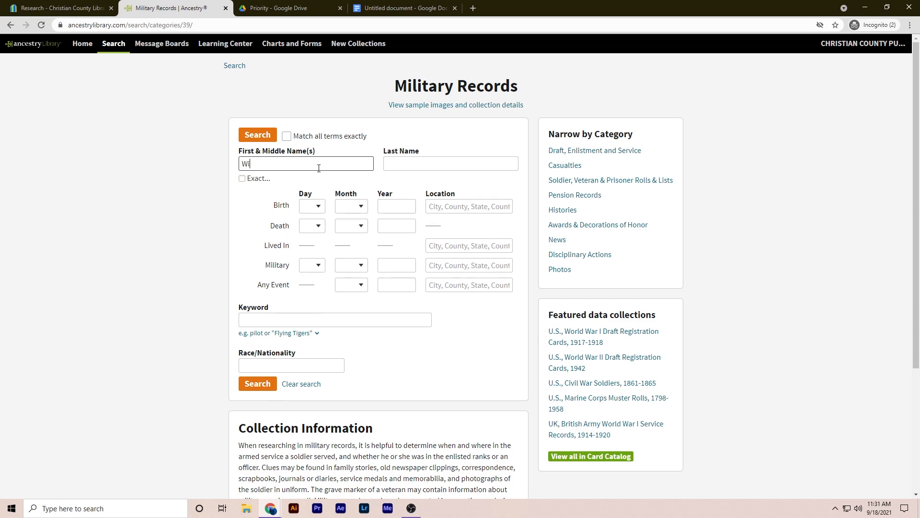
type("lliam Clair")
key("Tab")
type("Taylor")
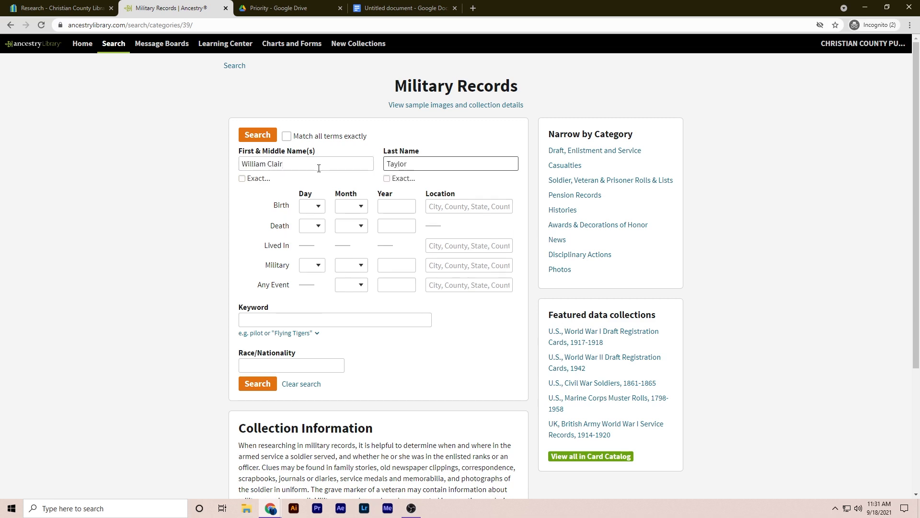
Add birth year 1876 and lived-in location Dade County, Missouri, USA to the military search and run it
left_click(415, 205)
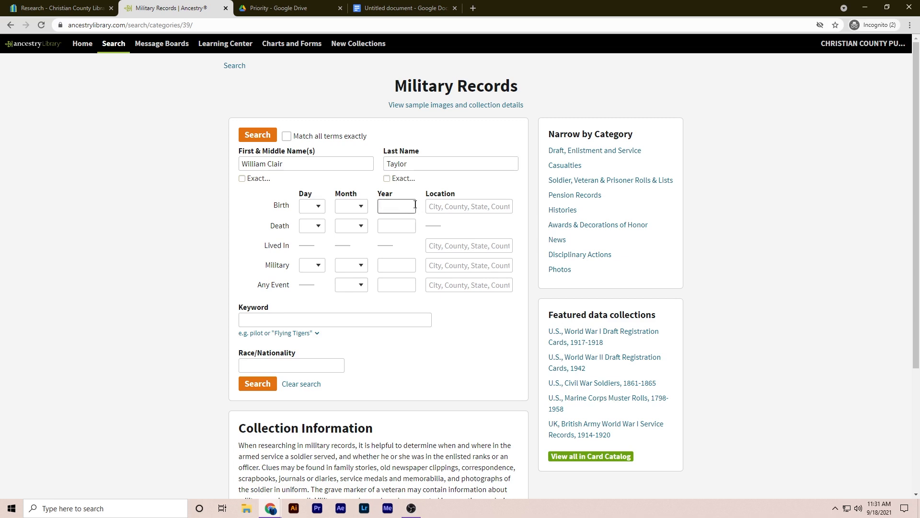
type("1876")
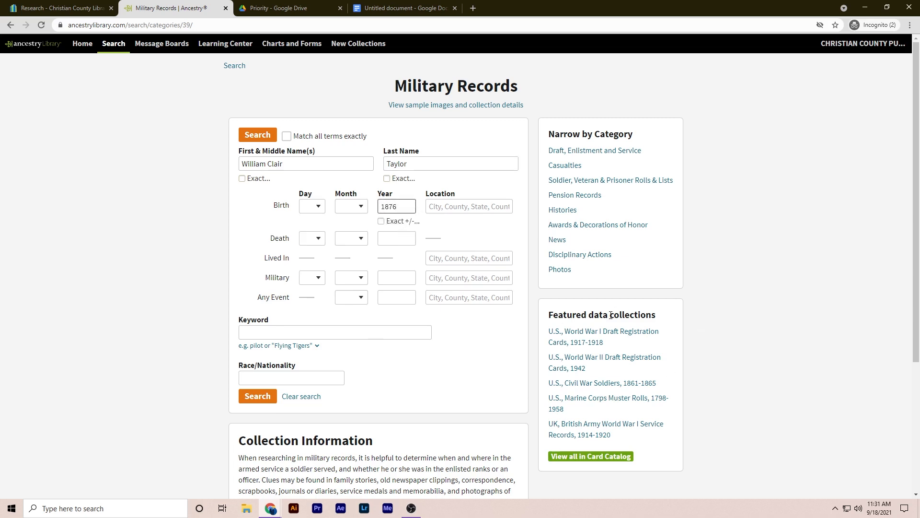
left_click(461, 260)
type("Da")
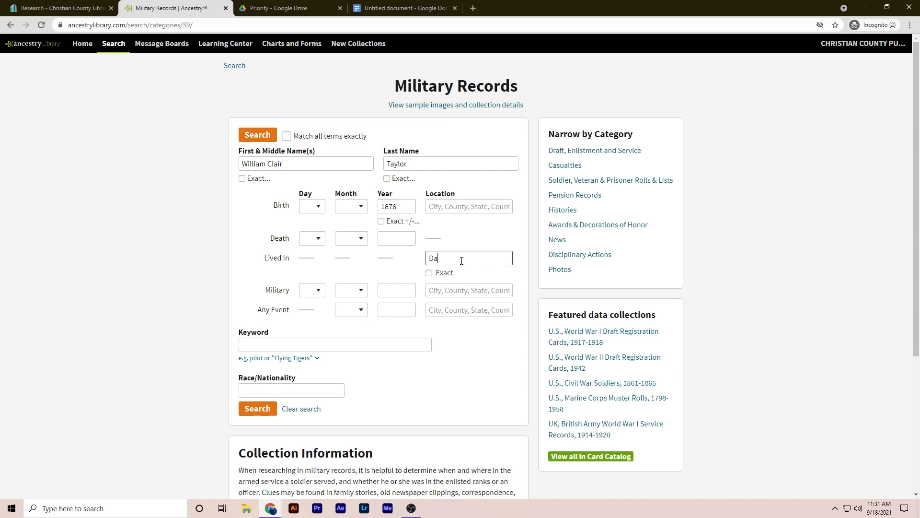
type("de Count")
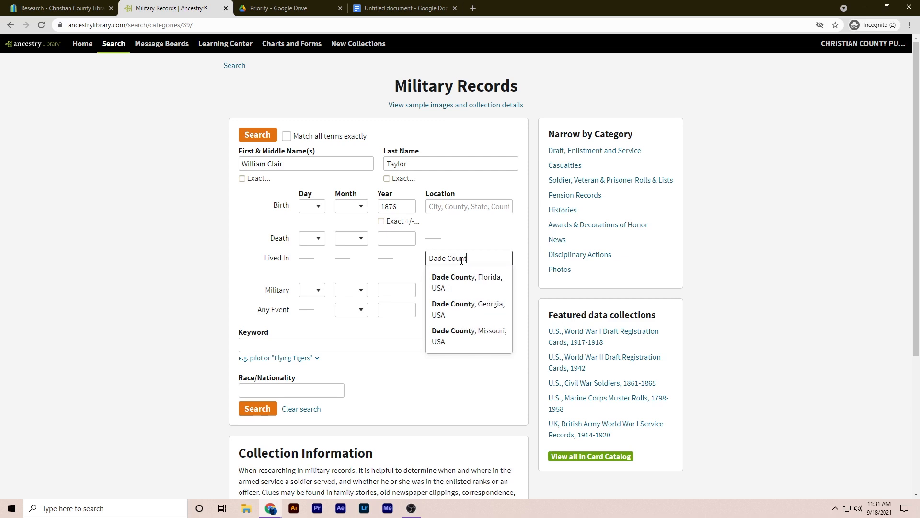
left_click(456, 335)
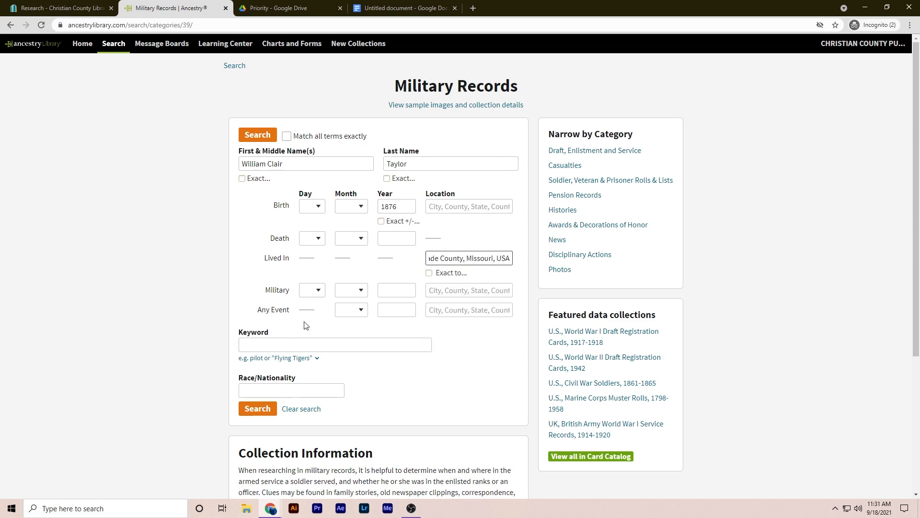
left_click(255, 137)
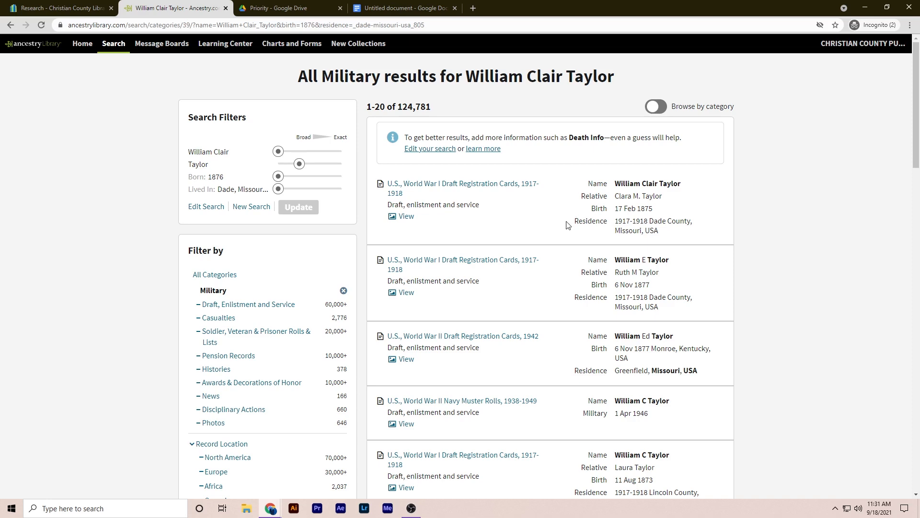
Open the first U.S., World War I Draft Registration Cards, 1917-1918 result, read both sides of its original card image, and return to the record
left_click(442, 189)
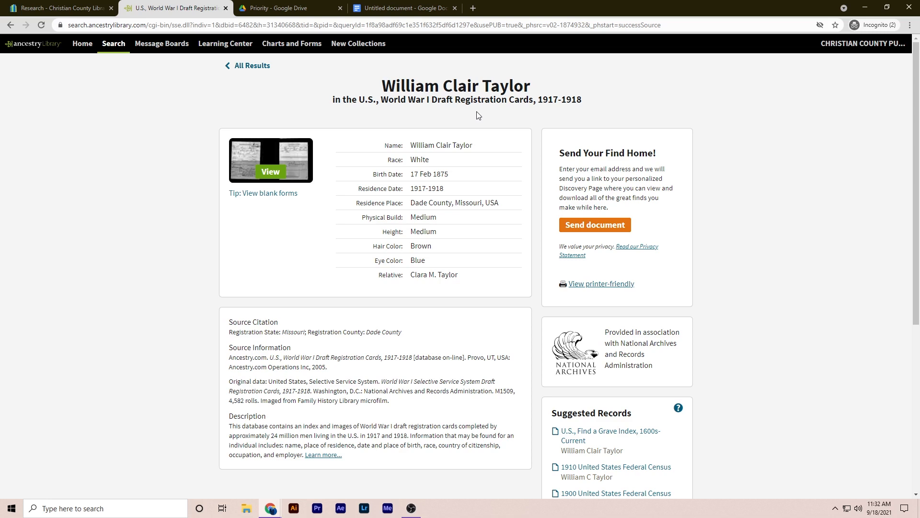
left_click(271, 173)
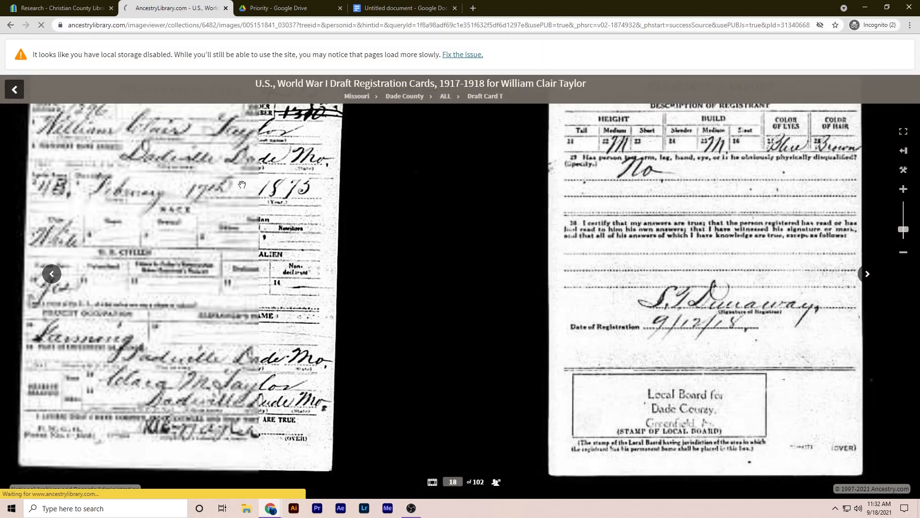
left_click_drag(238, 224, 343, 230)
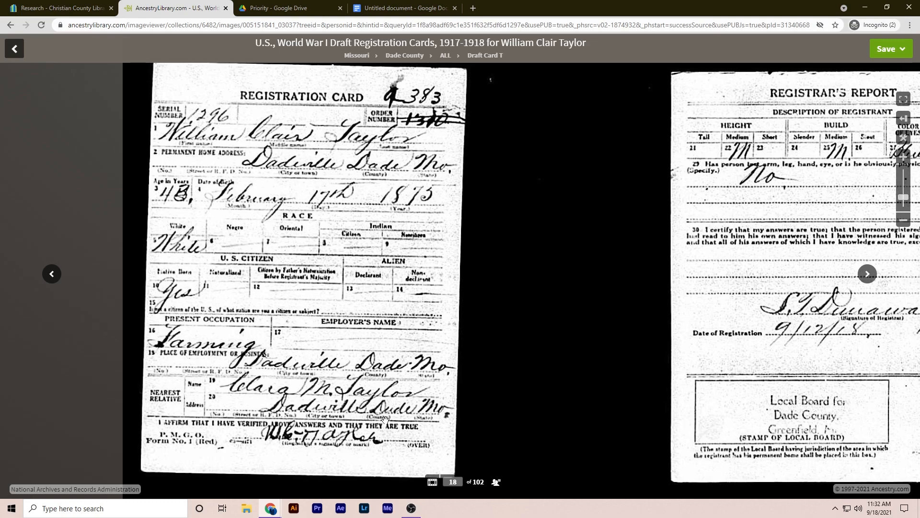
left_click_drag(517, 432, 613, 435)
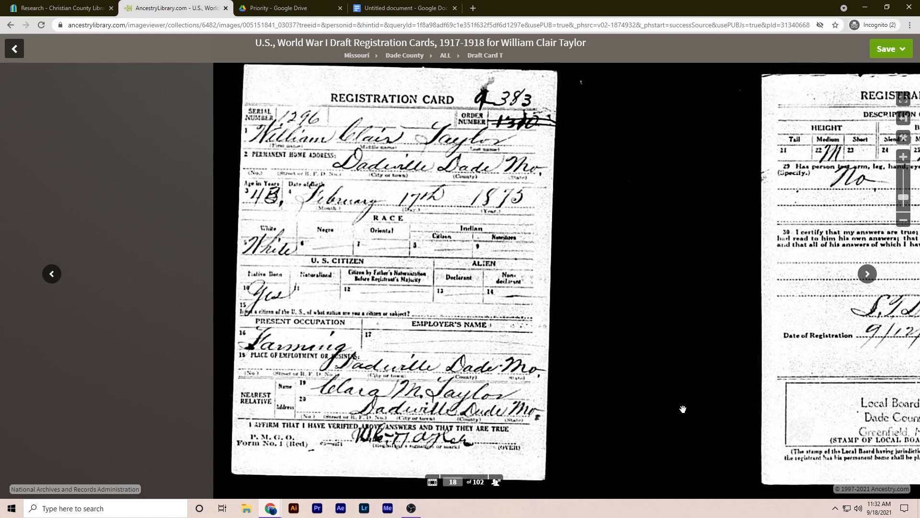
left_click_drag(724, 353, 632, 334)
left_click_drag(794, 318, 574, 324)
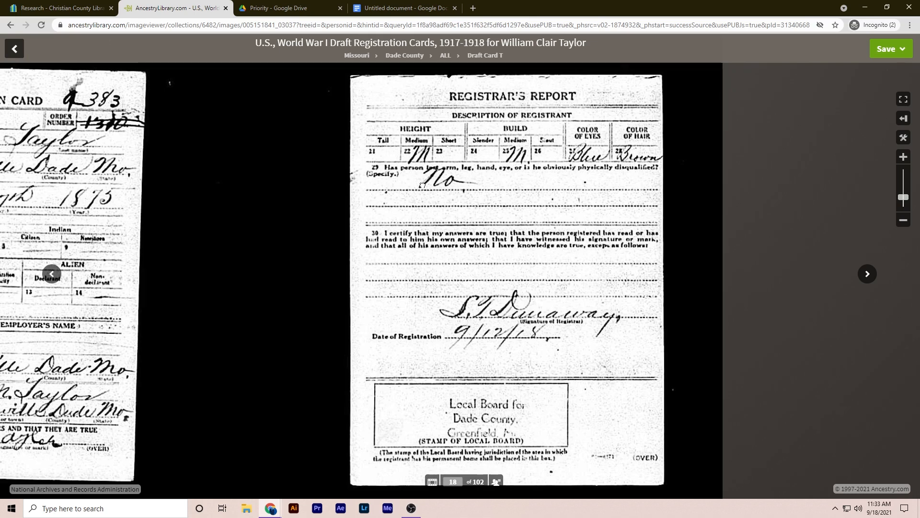
left_click_drag(414, 183, 504, 190)
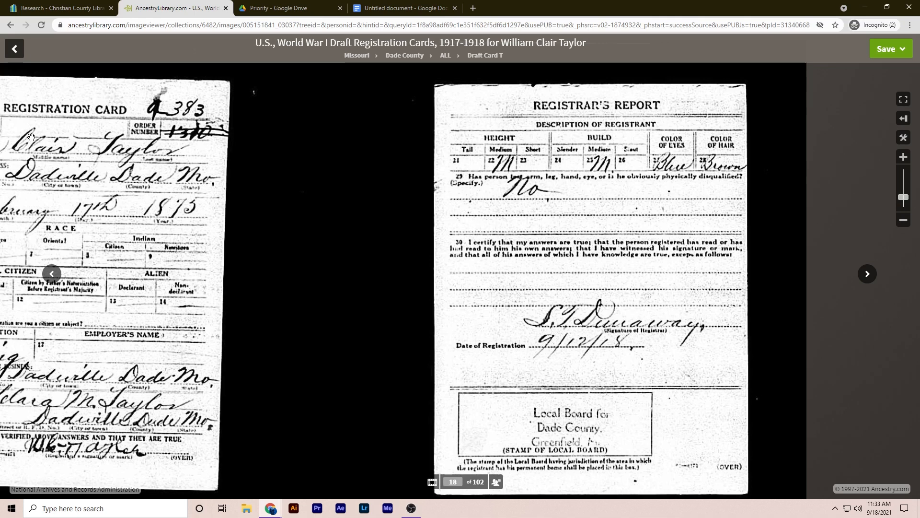
left_click(15, 49)
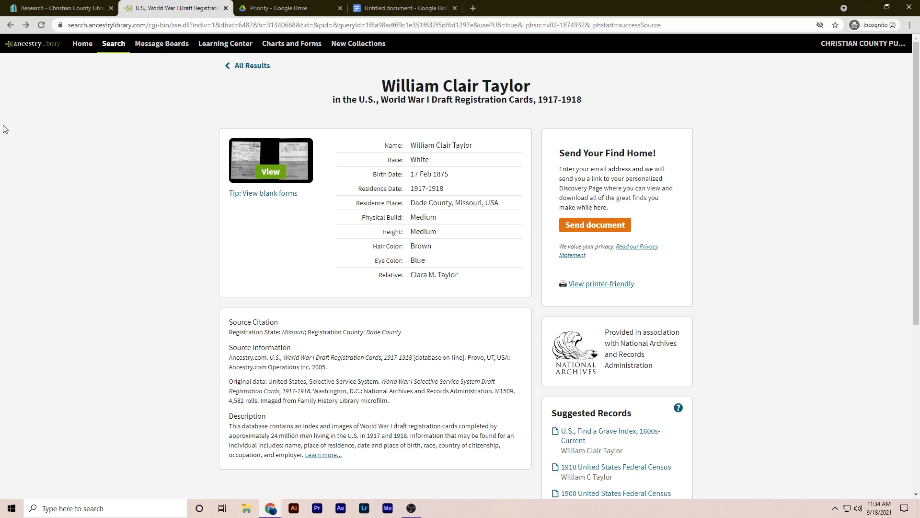
Open the Card Catalog and filter its record collections by location to USA and Missouri
left_click(121, 50)
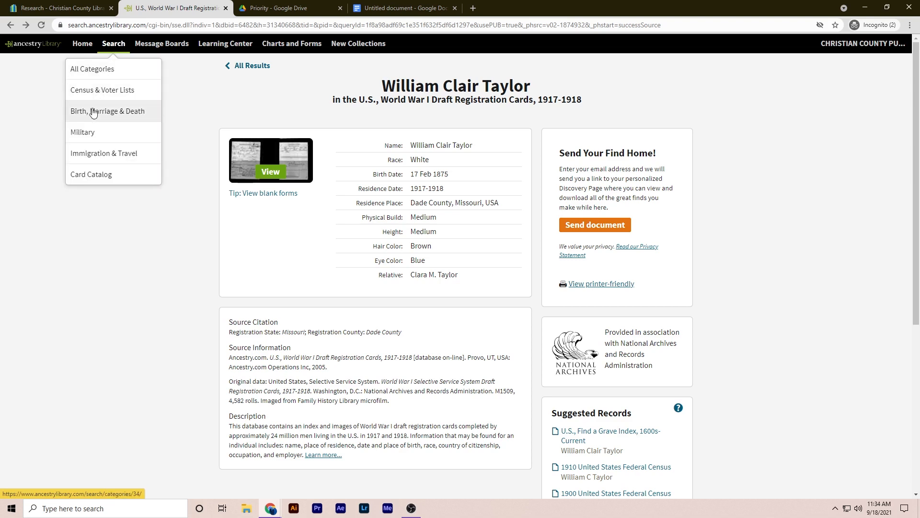
left_click(117, 181)
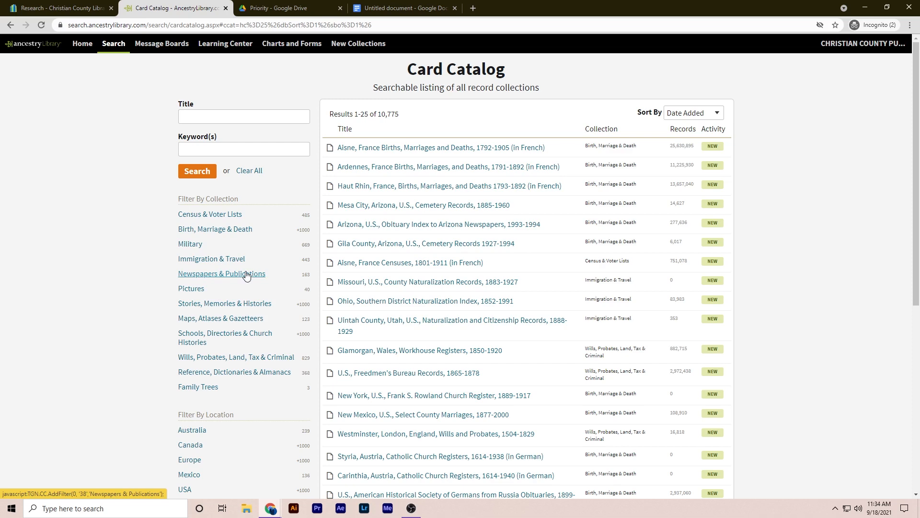
scroll(246, 274, "down", 1)
scroll(232, 293, "down", 2)
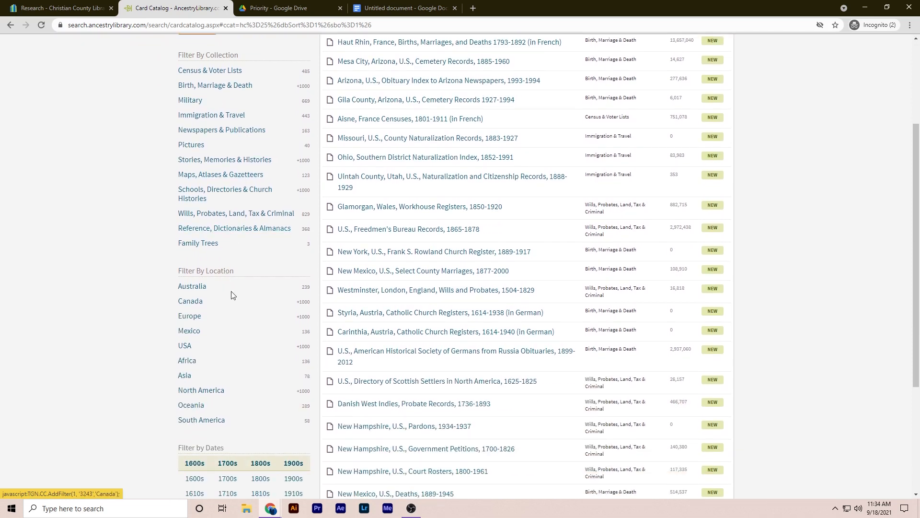
left_click(186, 346)
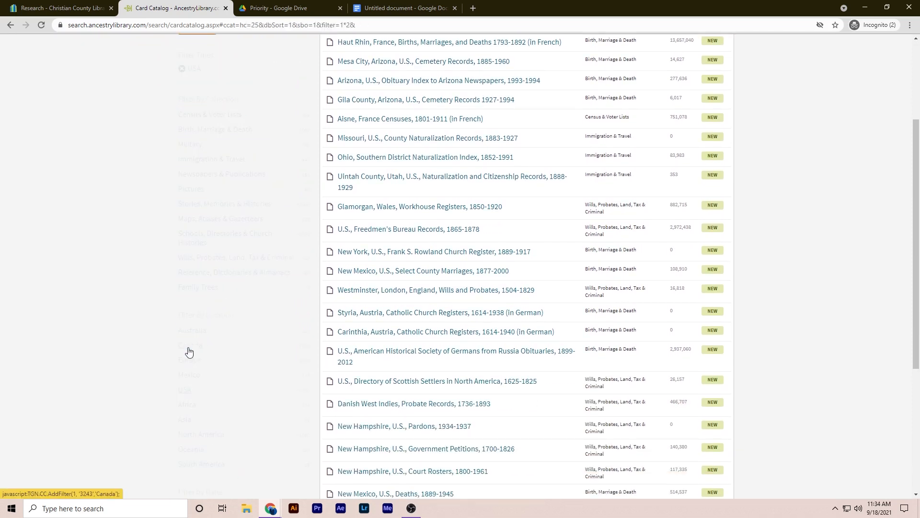
scroll(199, 354, "down", 3)
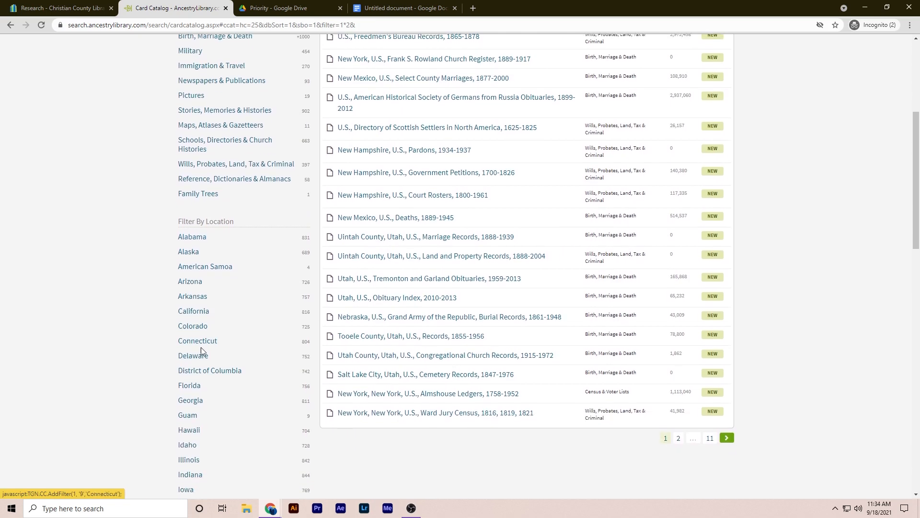
scroll(197, 384, "down", 7)
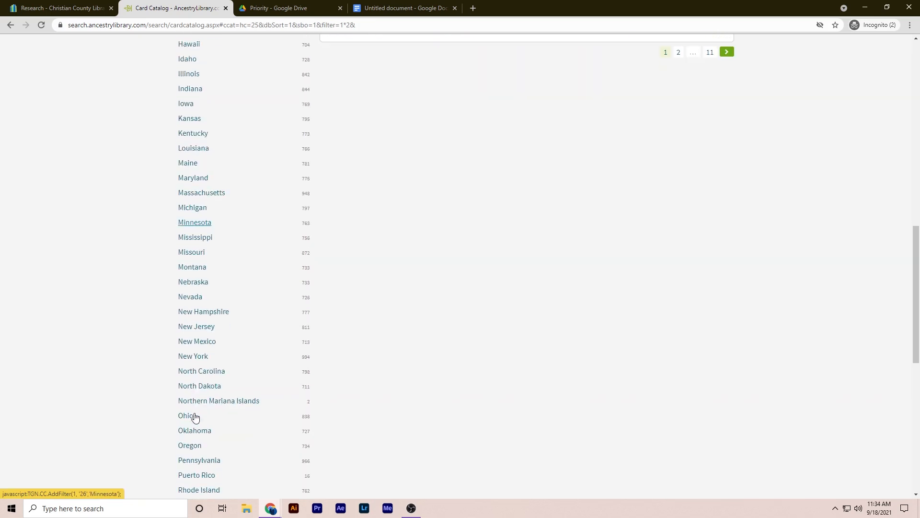
left_click(202, 255)
scroll(205, 261, "up", 10)
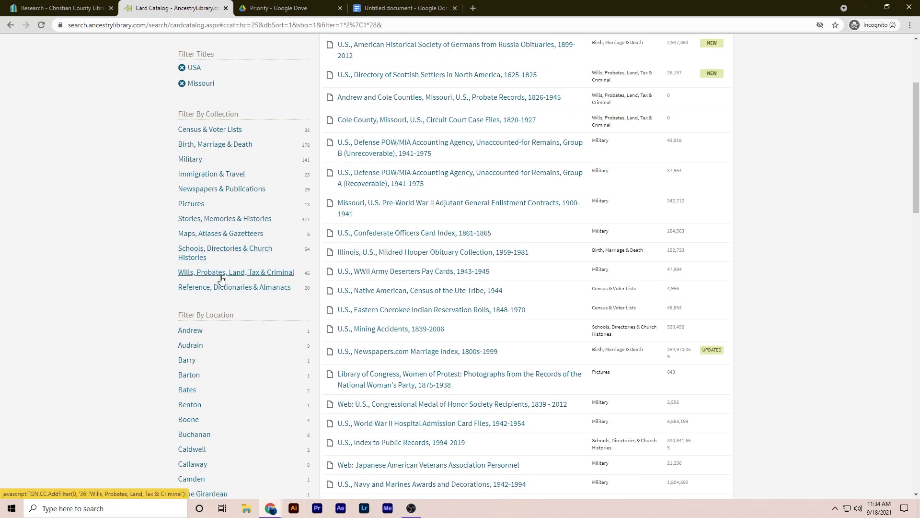
Narrow the Missouri catalog list to the Wills, Probates, Land, Tax & Criminal collection and look through the listed titles
left_click(225, 272)
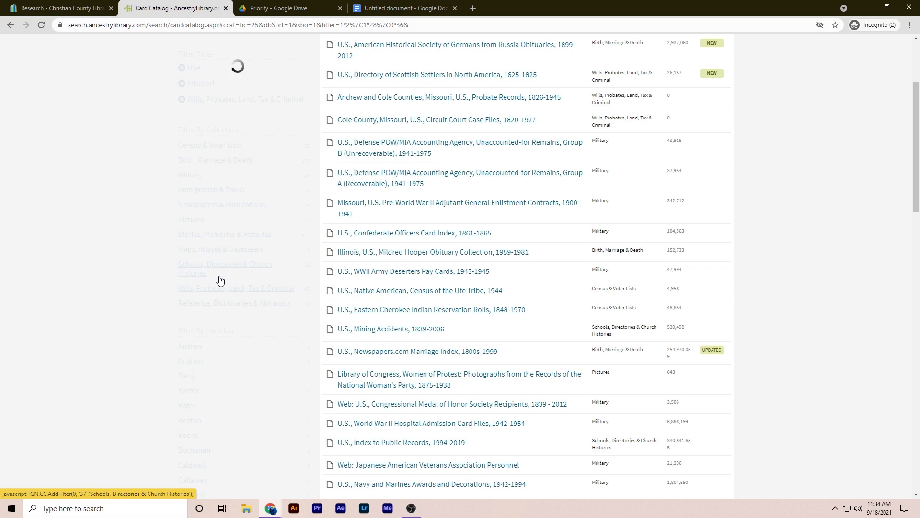
scroll(777, 352, "up", 3)
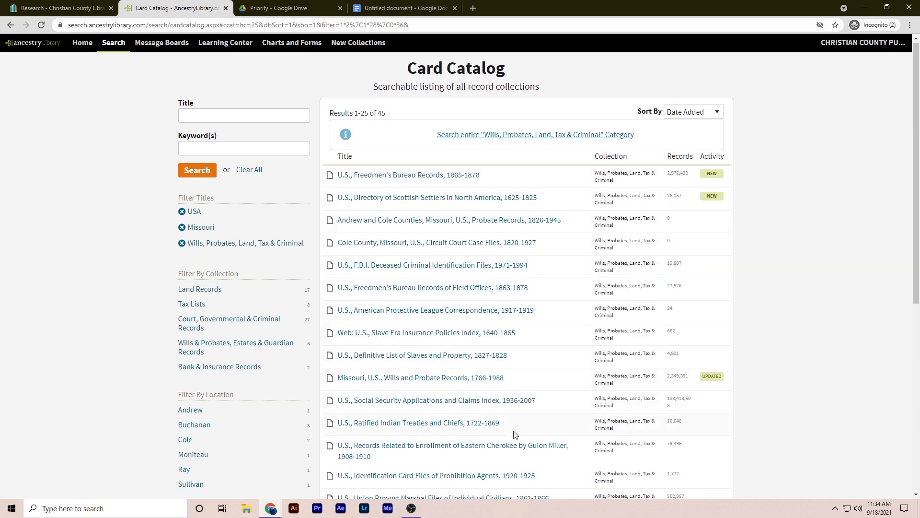
scroll(790, 225, "down", 2)
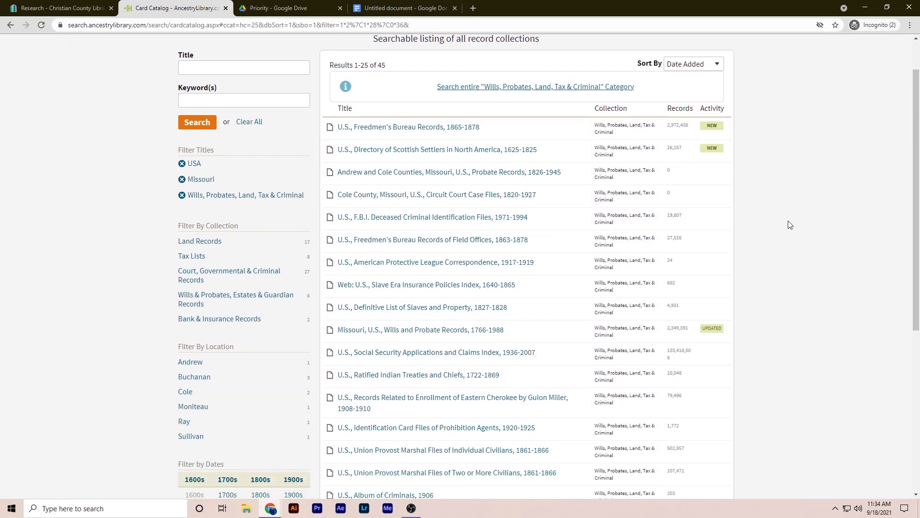
scroll(790, 225, "down", 5)
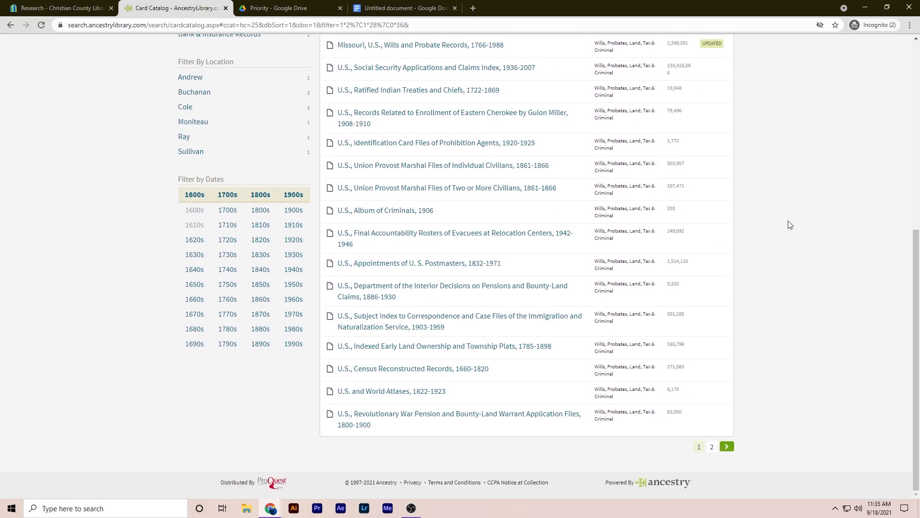
scroll(775, 229, "up", 7)
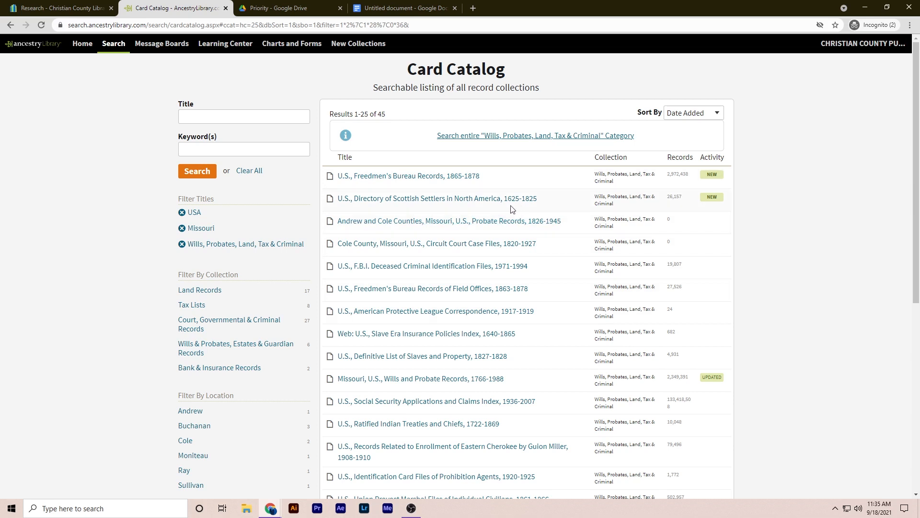
View the U.S., Freedmen's Bureau Records, 1865-1878 search form, visit the general Search page, and return to the Ancestry Library home page
mouse_move(459, 224)
left_click(444, 176)
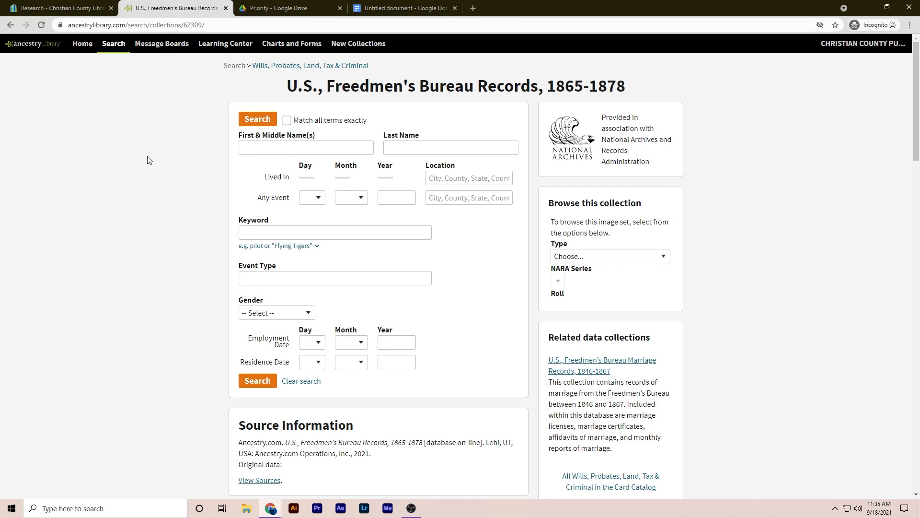
mouse_move(111, 48)
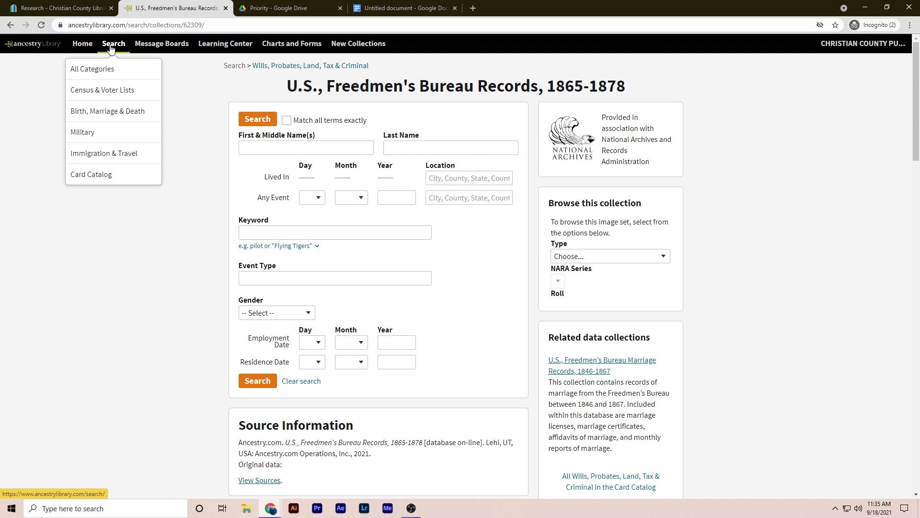
left_click(110, 49)
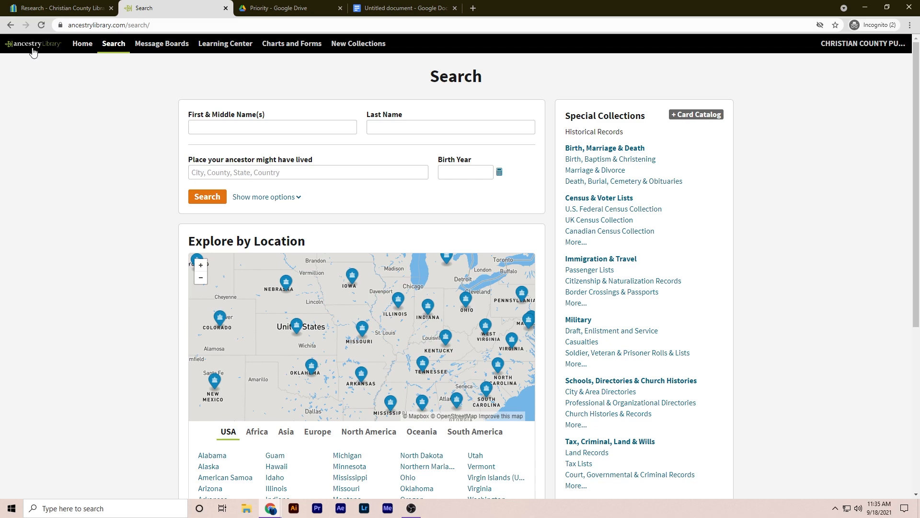
left_click(52, 49)
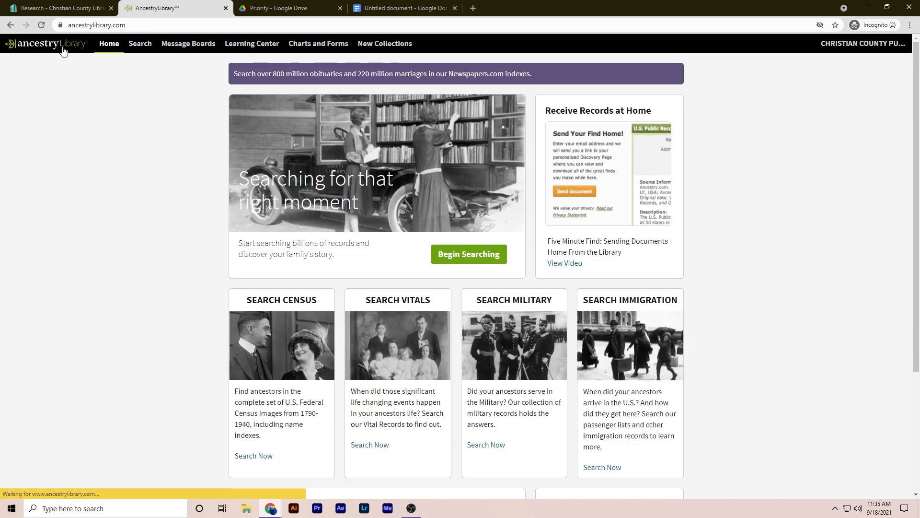